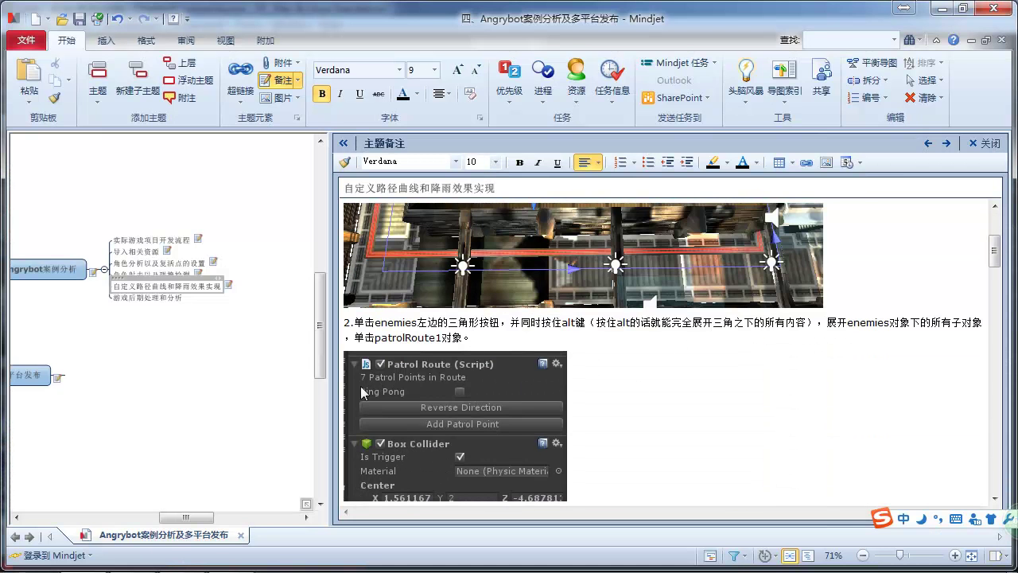
- Switch to Unity and examine the child objects nested under Enemies in the hierarchy
key("alt+Tab")
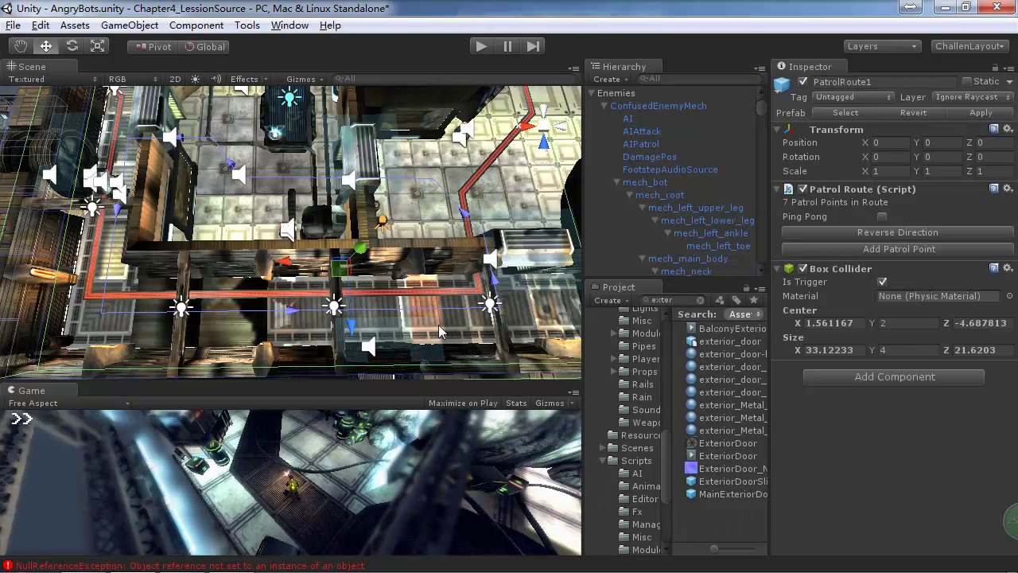
left_click_drag(761, 109, 765, 129)
scroll(746, 164, "down", 5)
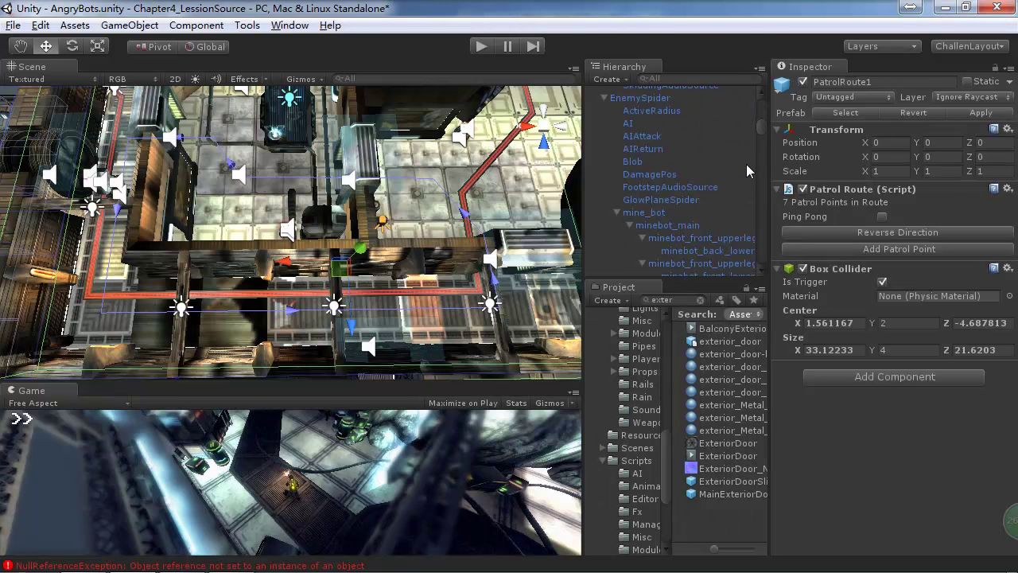
scroll(746, 164, "down", 4)
scroll(746, 164, "up", 6)
scroll(746, 164, "down", 4)
scroll(746, 164, "up", 5)
scroll(746, 164, "down", 4)
scroll(745, 164, "up", 9)
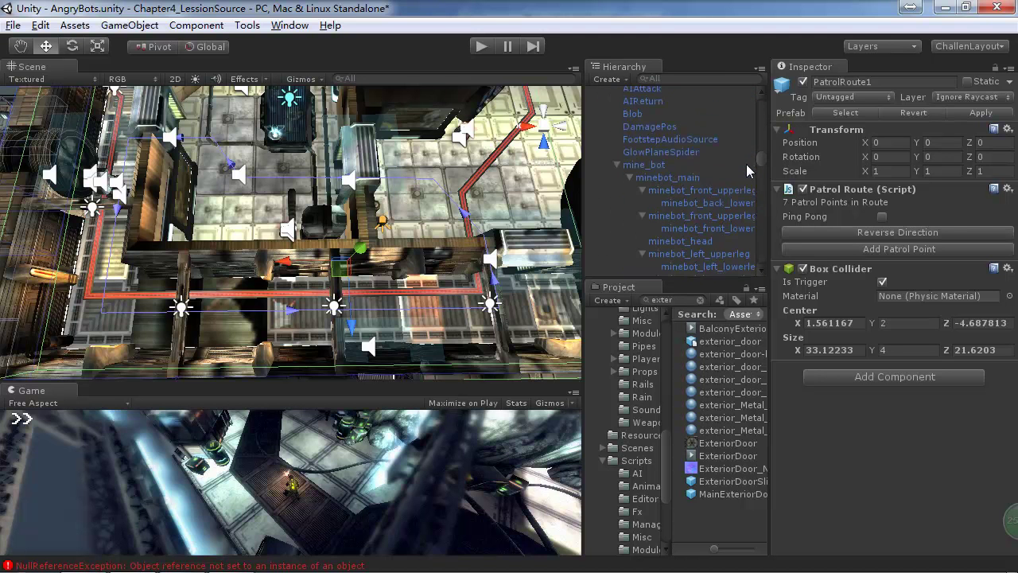
scroll(746, 164, "down", 5)
scroll(746, 164, "up", 3)
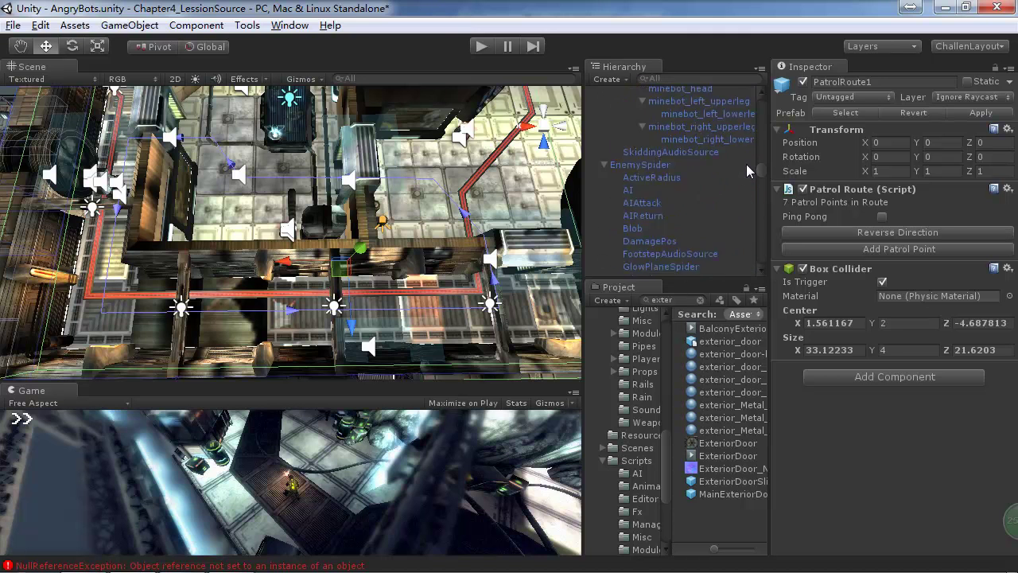
scroll(746, 164, "down", 2)
scroll(746, 164, "up", 3)
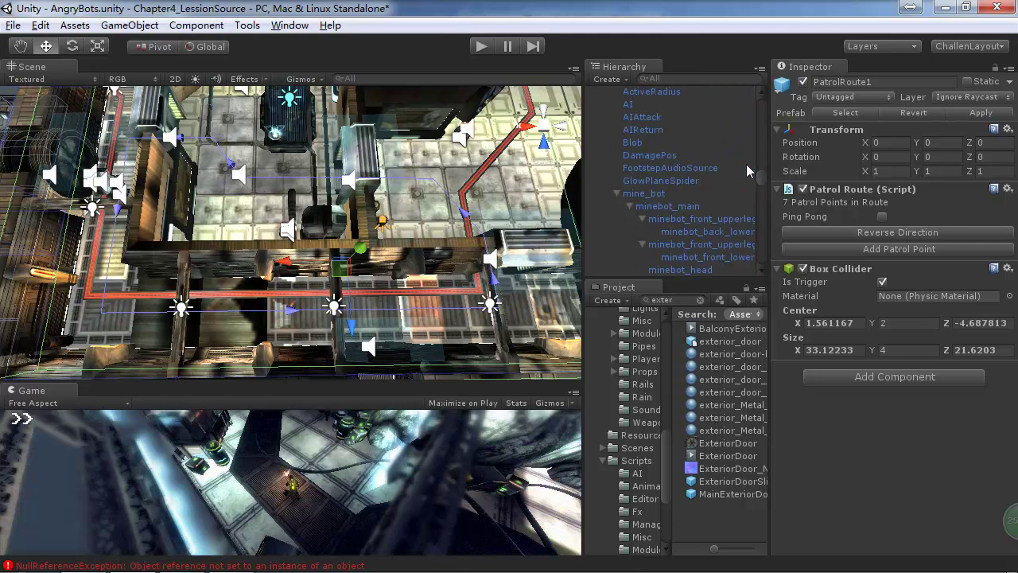
scroll(749, 199, "down", 5)
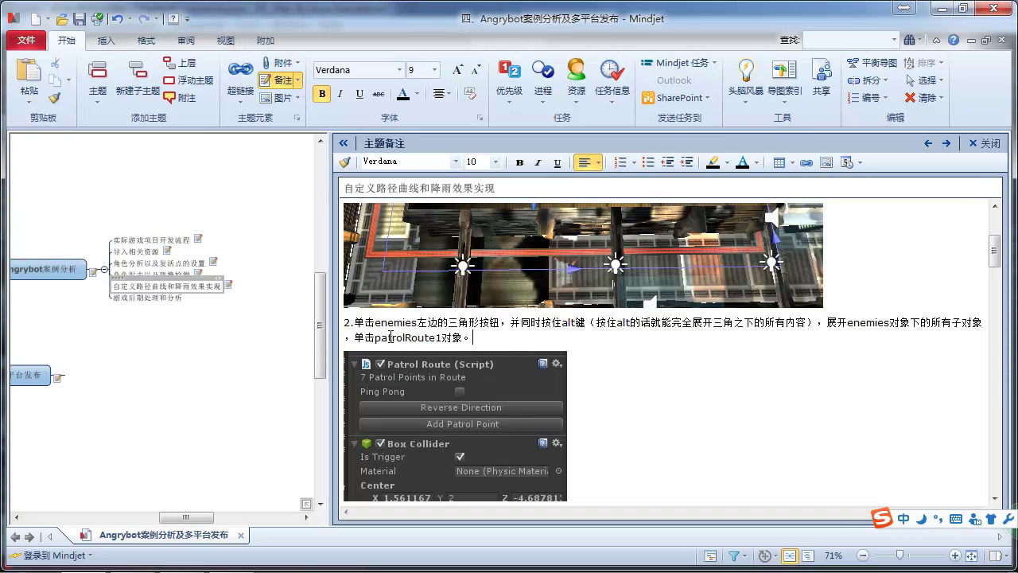
- Search the Unity hierarchy for the patrolRoute name given in the Mindjet notes, and clear the search to browse the full list
left_click_drag(375, 337, 434, 338)
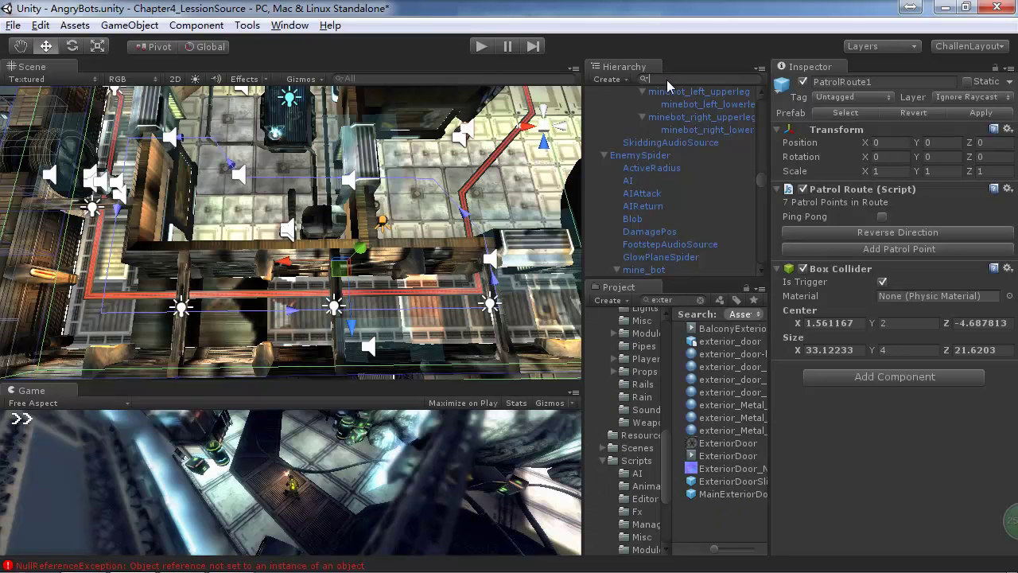
type("patrolRoute")
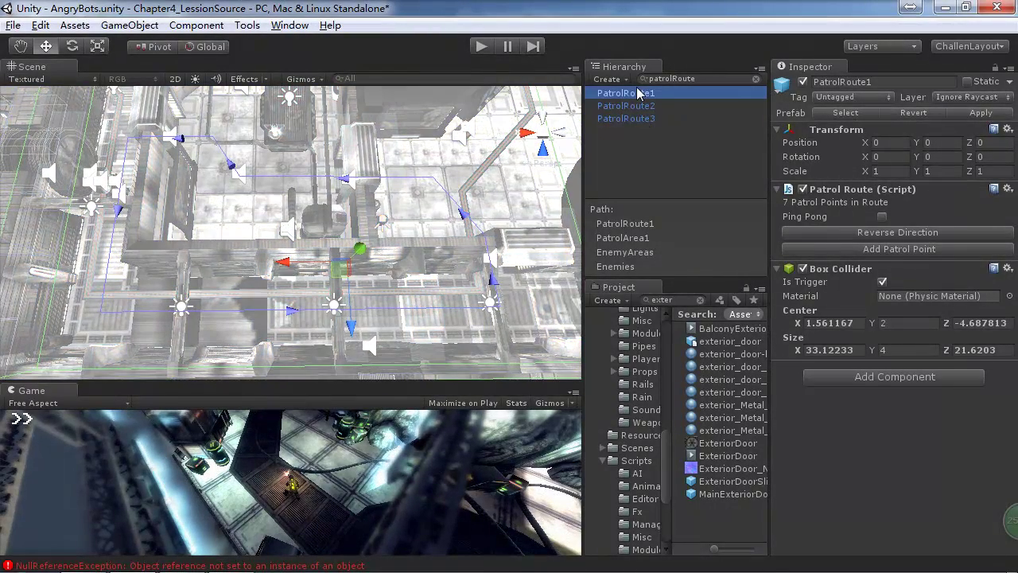
left_click_drag(701, 77, 636, 75)
key("BackSpace")
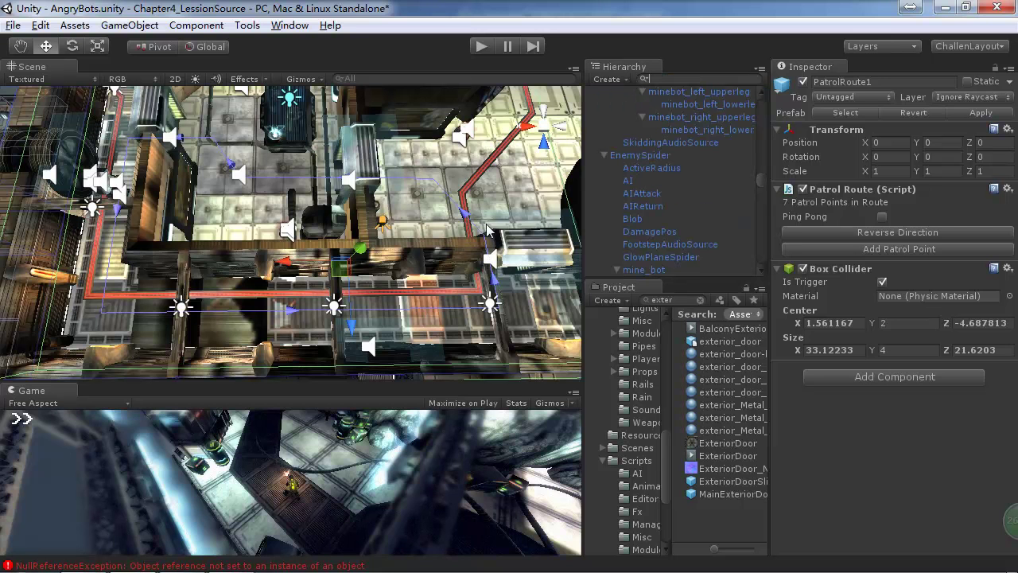
left_click_drag(759, 178, 751, 258)
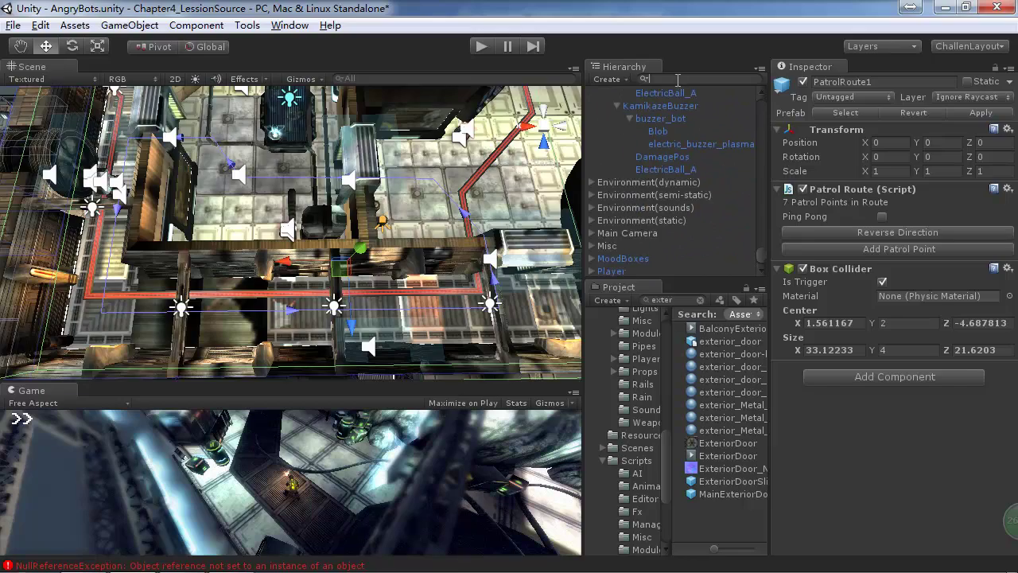
- Filter the hierarchy for patrolRoute and frame PatrolRoute1 in the scene view to examine its path
type("patrolroute")
double_click(670, 93)
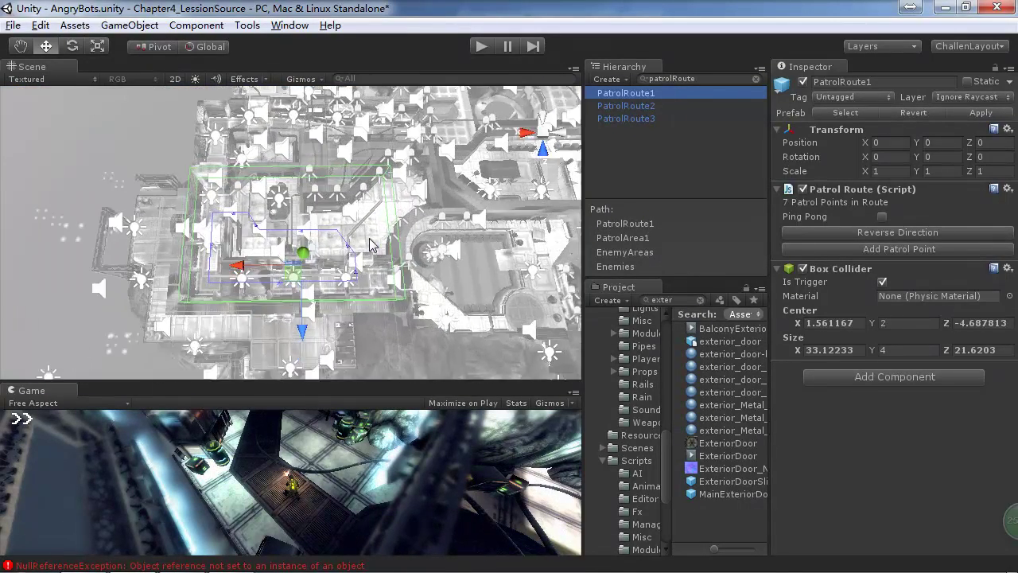
scroll(369, 245, "up", 5)
middle_click_drag(357, 272, 399, 223)
scroll(400, 225, "up", 1)
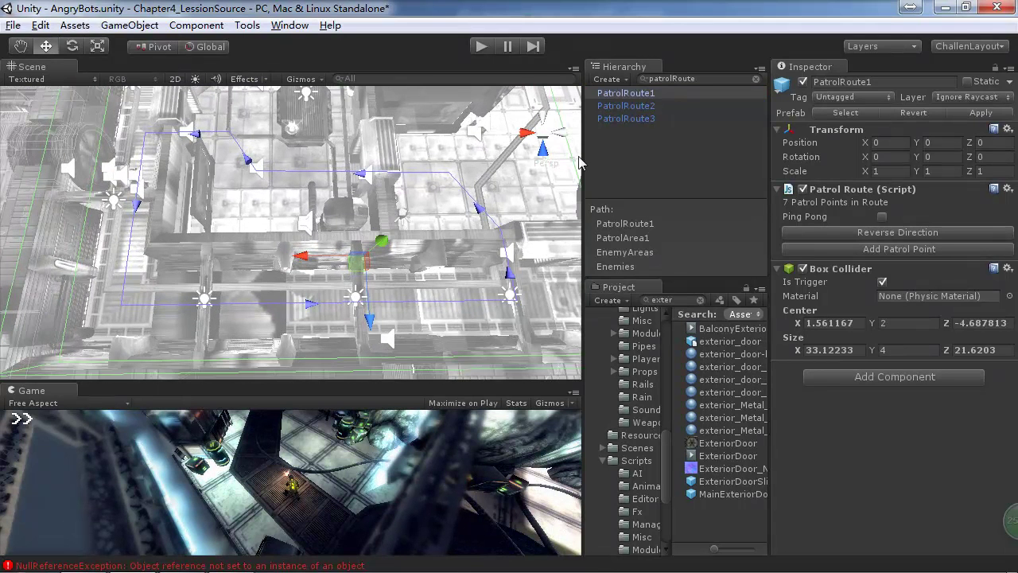
- Clear the hierarchy search and collapse the ConfusedEnemyMech object under Enemies
left_click(710, 78)
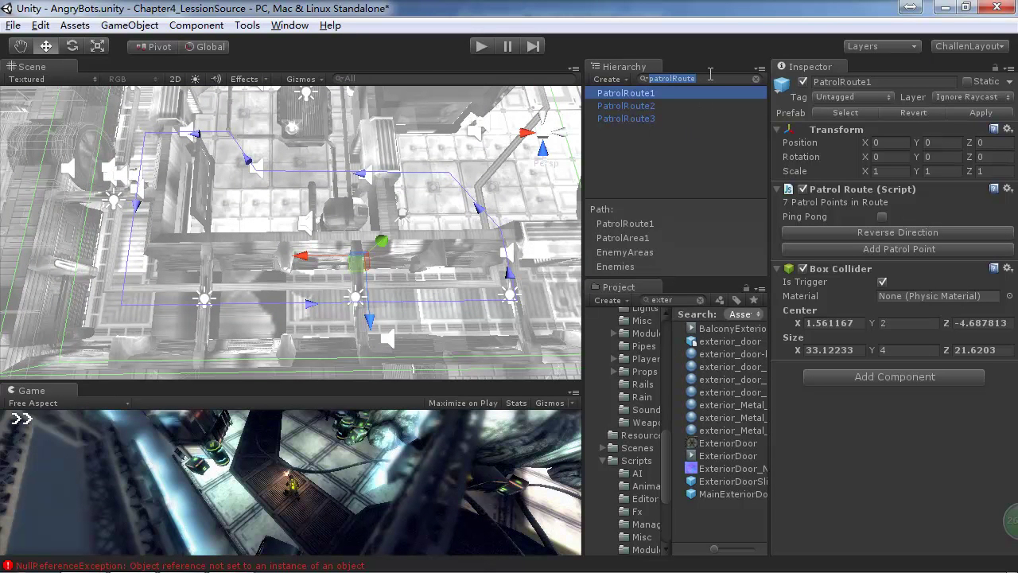
key("BackSpace")
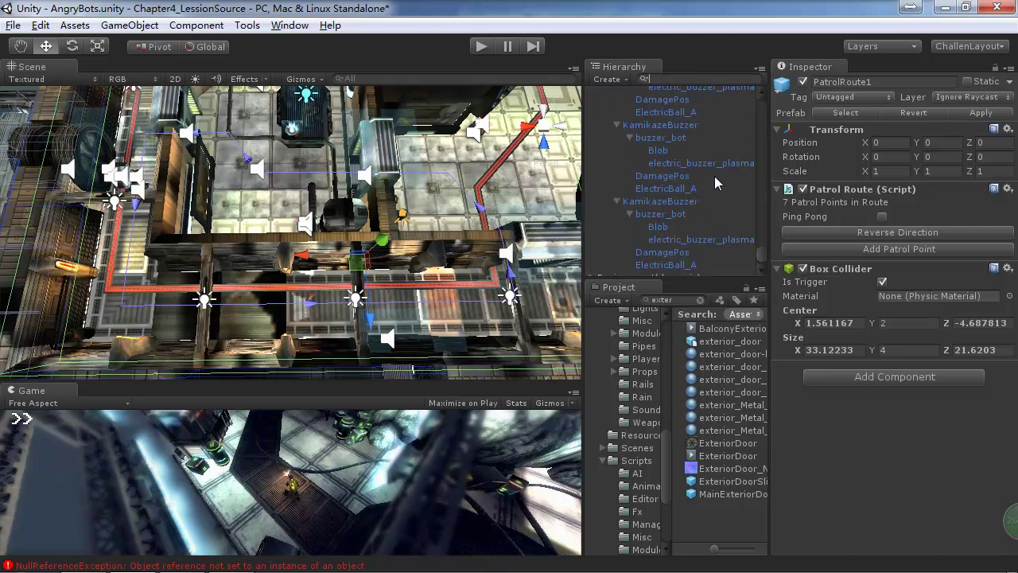
mouse_move(759, 264)
left_mouse_down()
mouse_move(751, 90)
mouse_move(752, 260)
left_mouse_up()
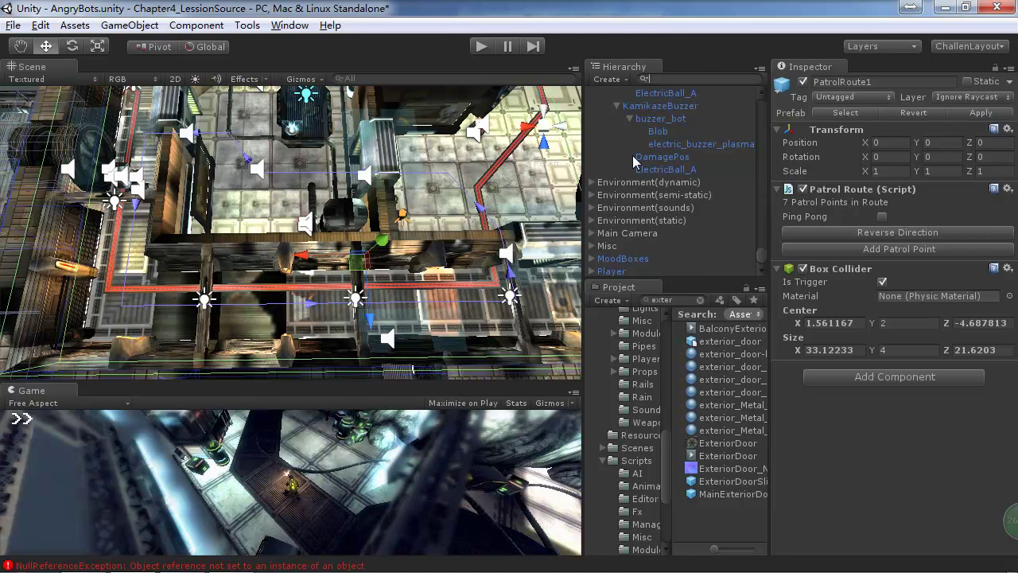
scroll(632, 155, "up", 5)
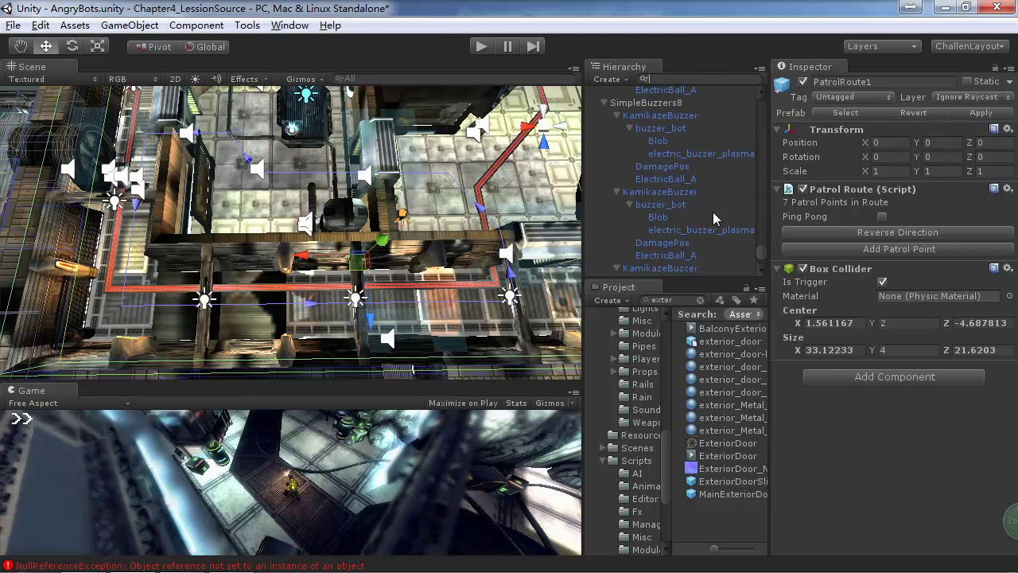
left_click_drag(757, 251, 770, 75)
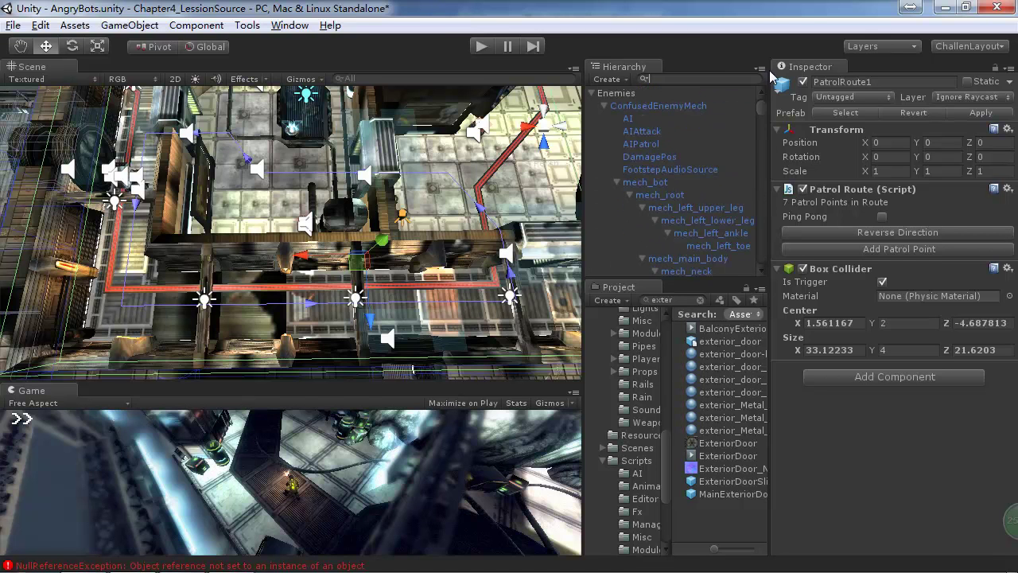
left_click(603, 106)
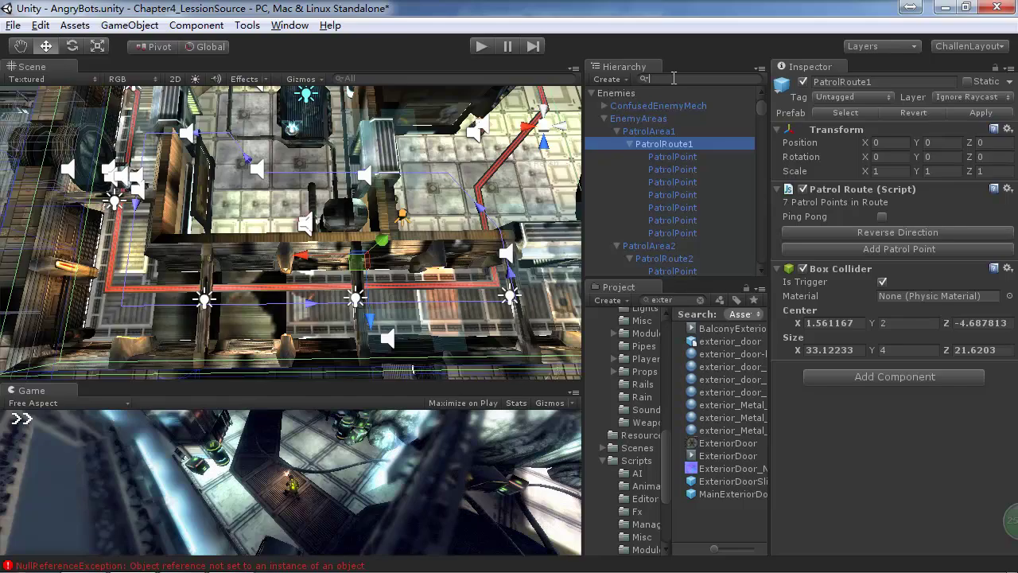
- Filter the hierarchy for patrolRoute and compare the route in the scene with the picture and explanation in the Mindjet notes
type("patrolroute")
left_click_drag(270, 222, 169, 266, "alt")
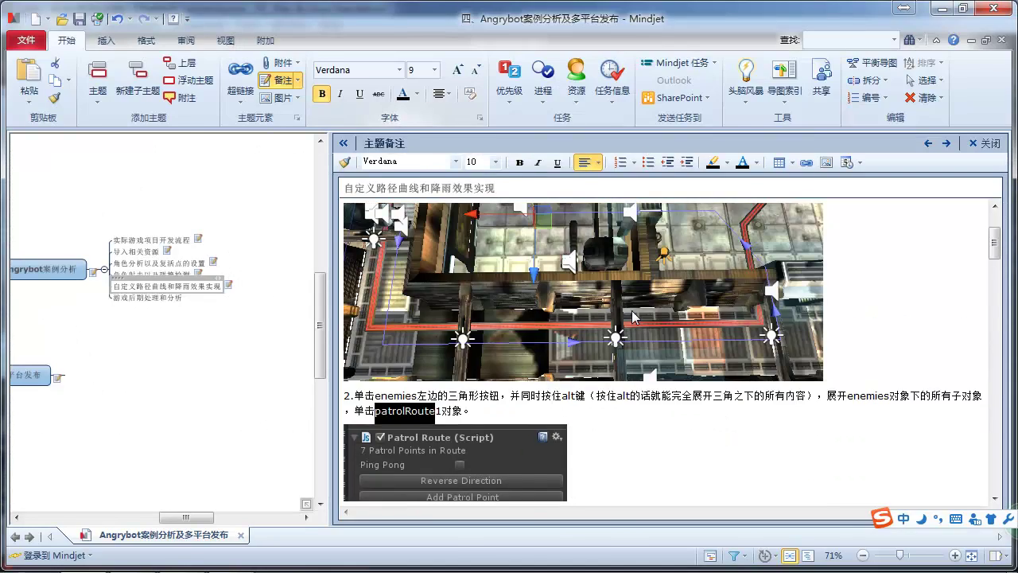
scroll(634, 316, "up", 5)
key("alt+Tab")
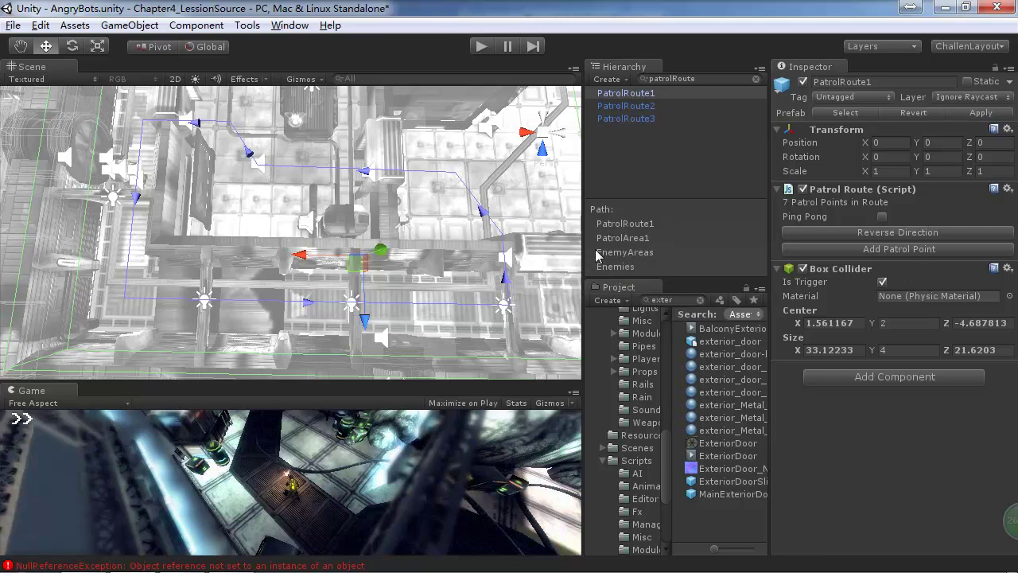
key("alt+Tab")
scroll(588, 304, "down", 5)
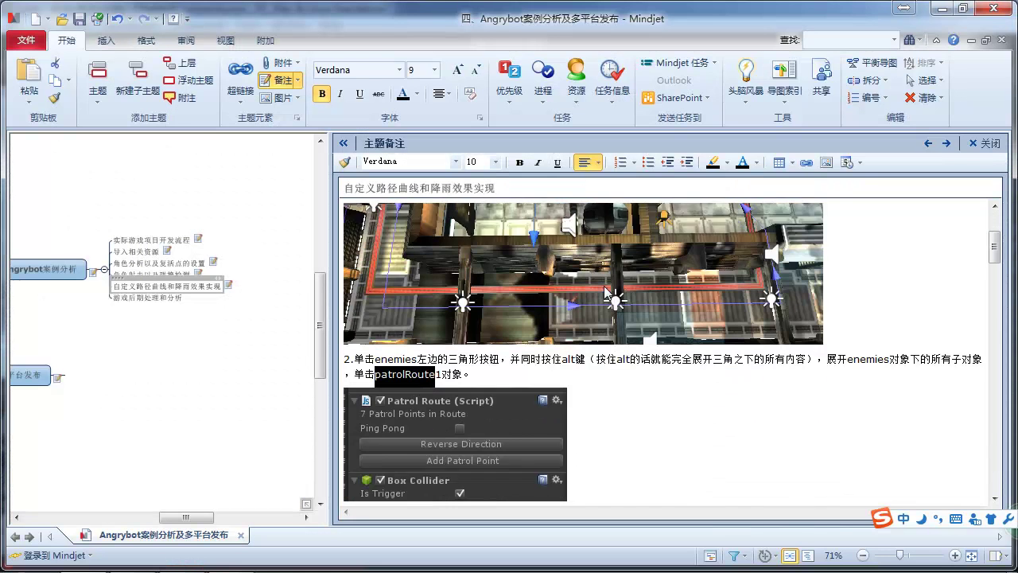
key("alt+Tab")
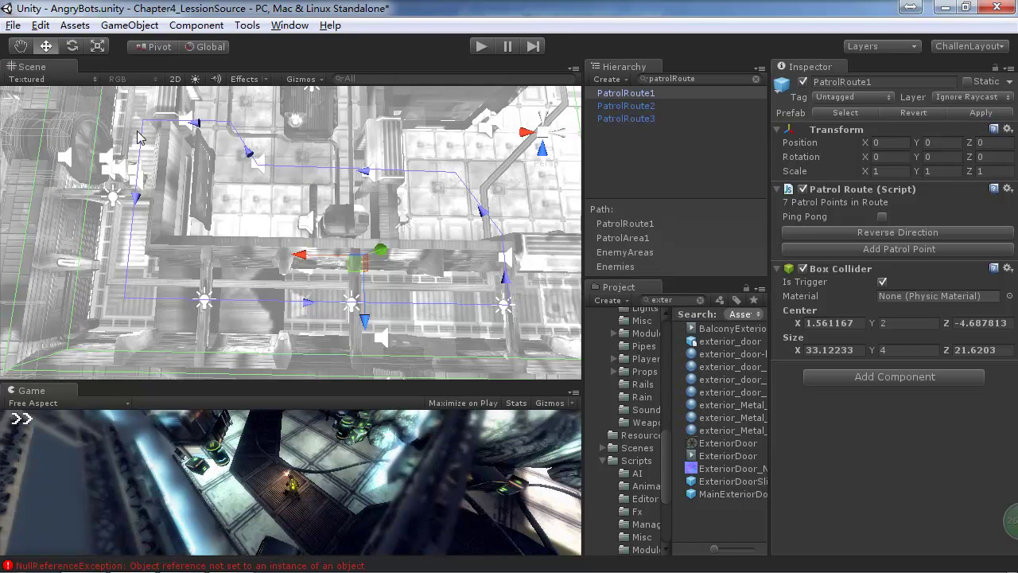
key("alt+Tab")
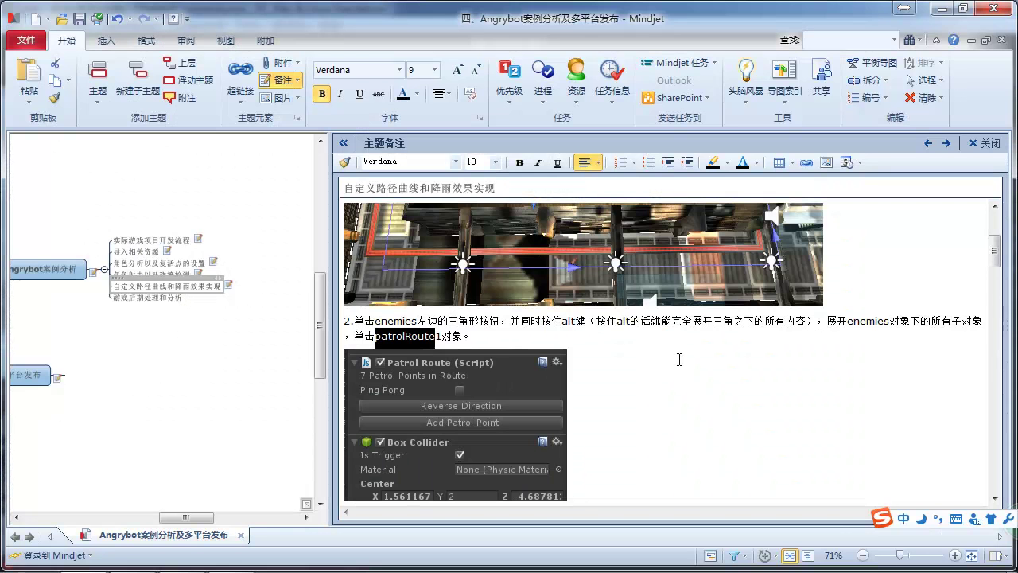
scroll(652, 363, "down", 5)
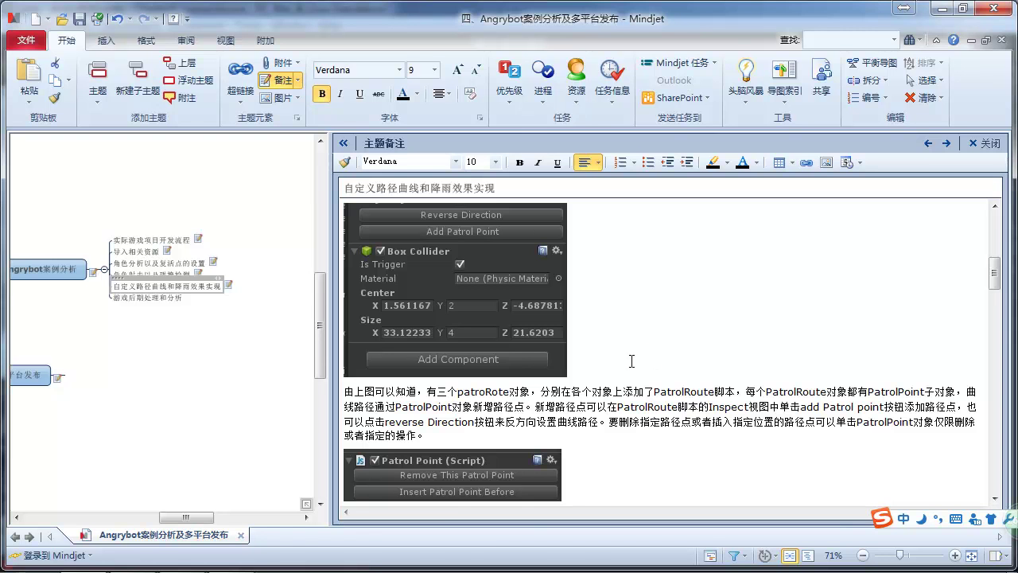
- Switch back to Unity and remove the patrolRoute filter from the hierarchy
key("alt+Tab")
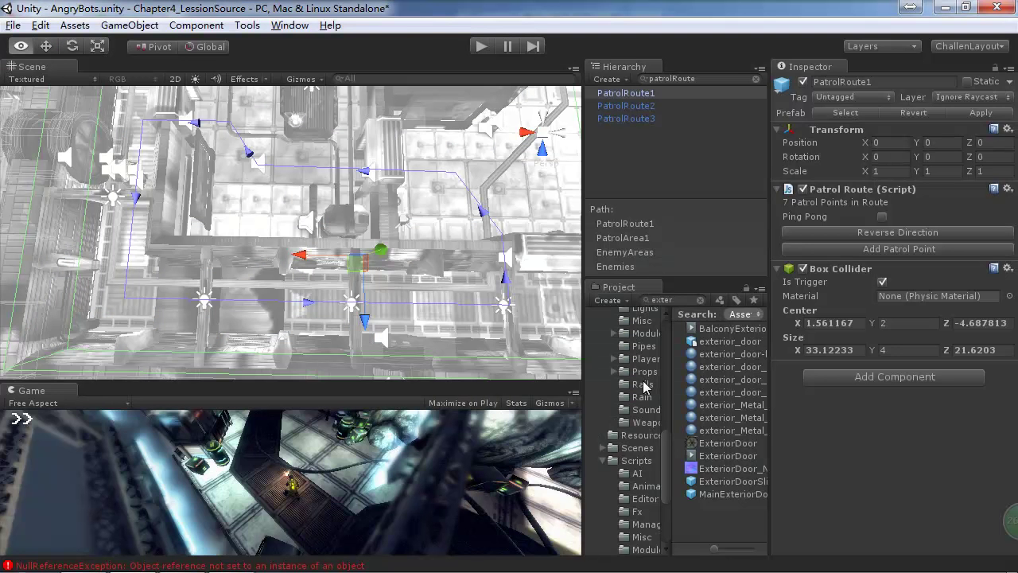
left_click(705, 78)
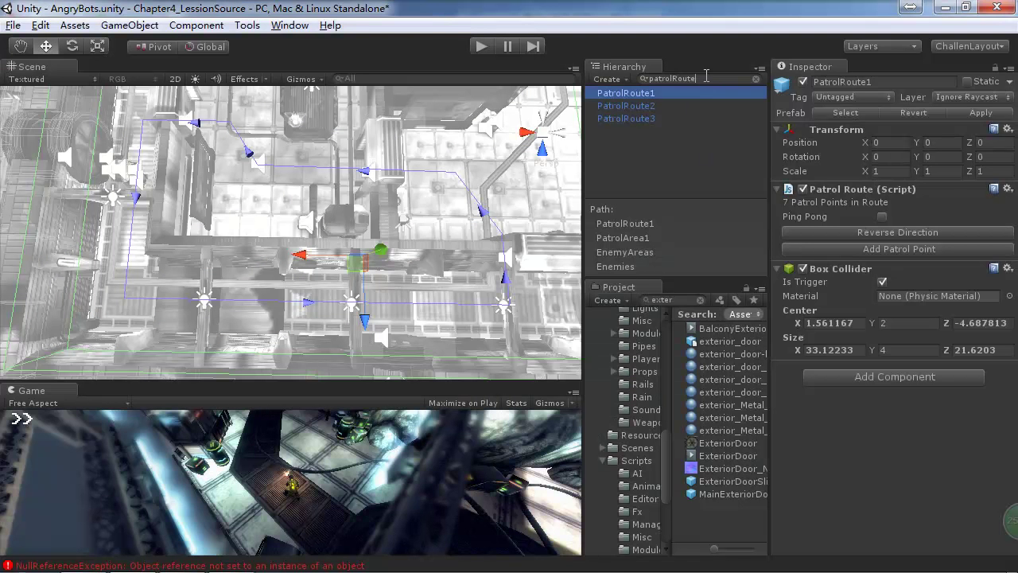
key("BackSpace")
key("BackSpace")
key("BackSpace")
key("BackSpace")
key("BackSpace")
key("BackSpace")
key("BackSpace")
key("BackSpace")
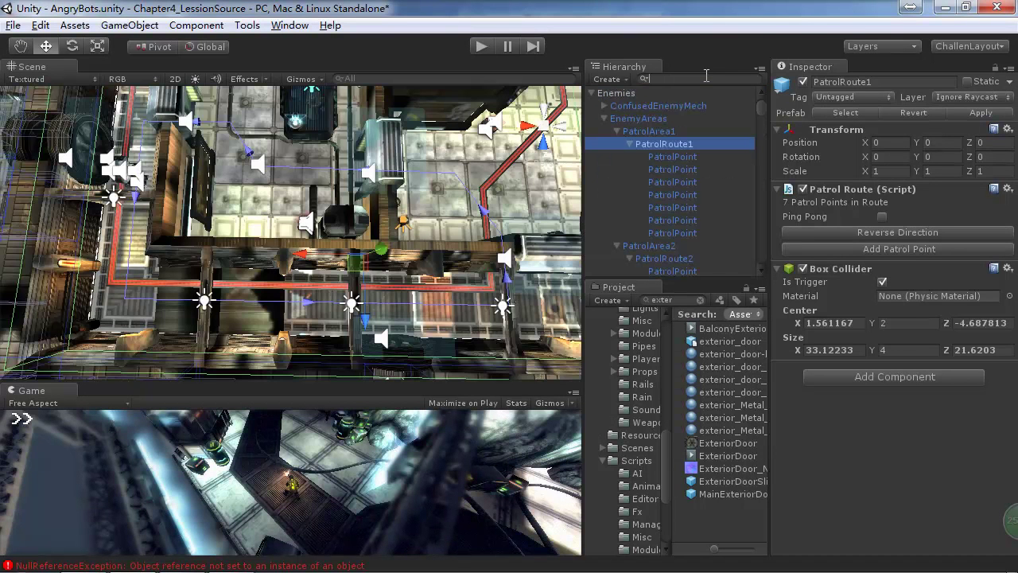
- Collapse PatrolArea1, PatrolArea2 and PatrolArea3 under EnemyAreas in the hierarchy
left_click(617, 132)
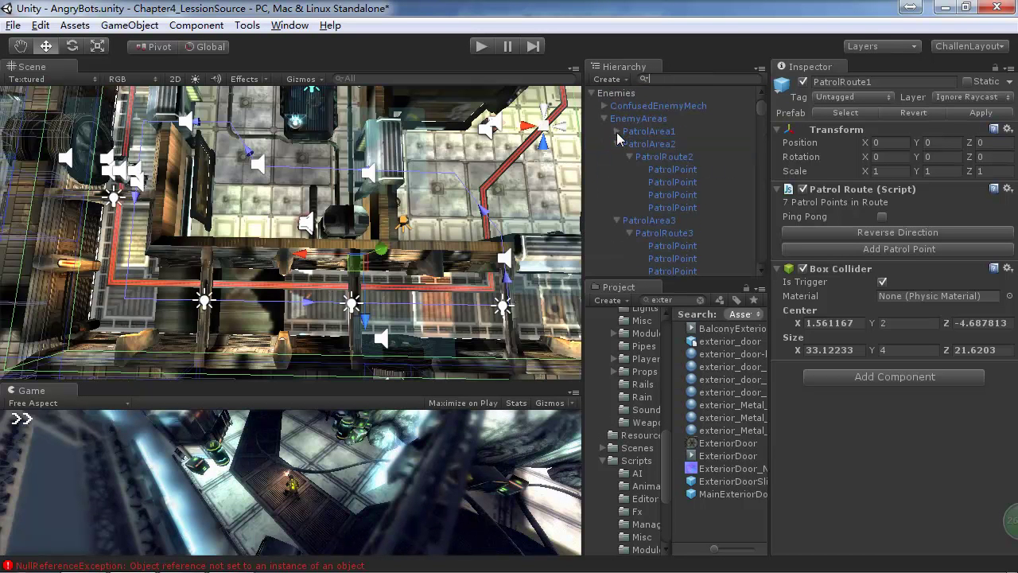
left_click(616, 144)
left_click(616, 156)
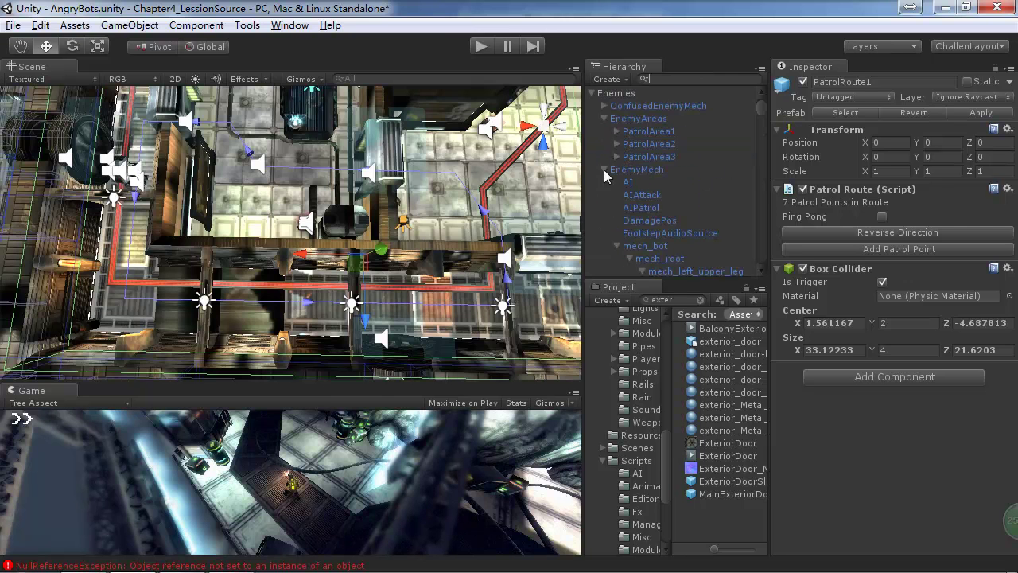
- Inspect the components of PatrolArea1 and of its child PatrolRoute1
left_click(648, 131)
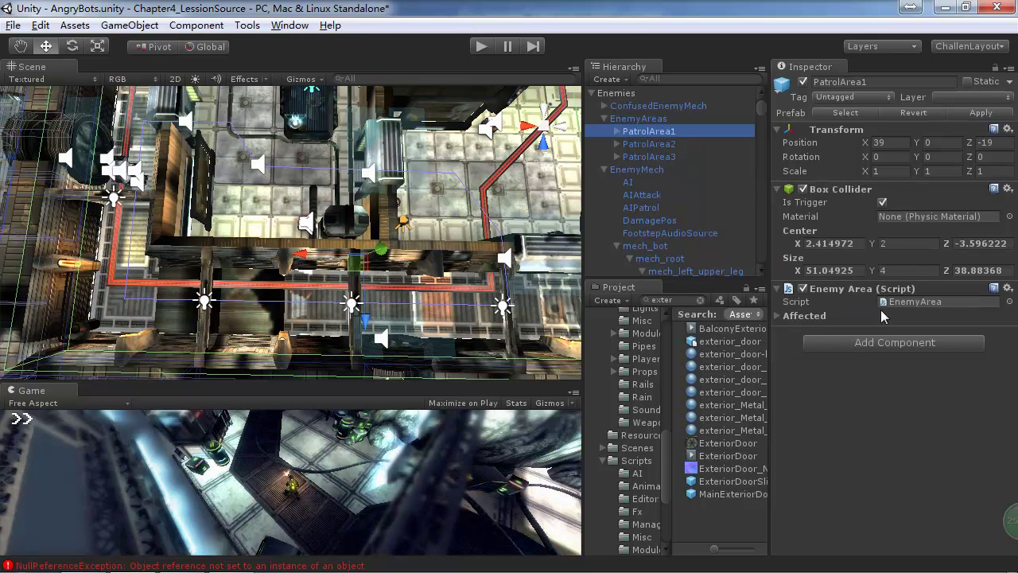
left_click(617, 131)
left_click(664, 143)
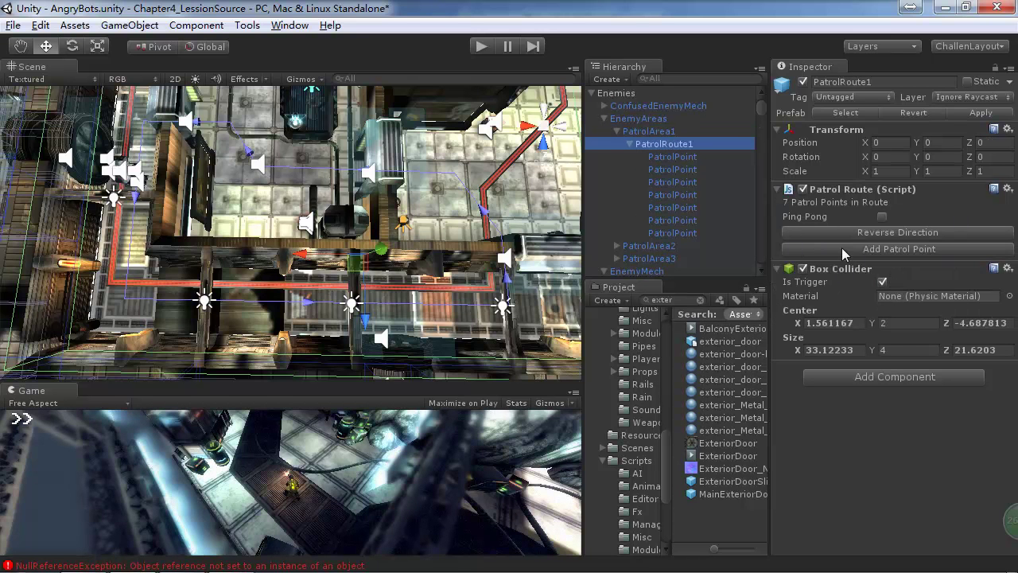
- Go through the PatrolPoint children of PatrolRoute1 one by one to examine their positions and Patrol Point script
left_click(676, 157)
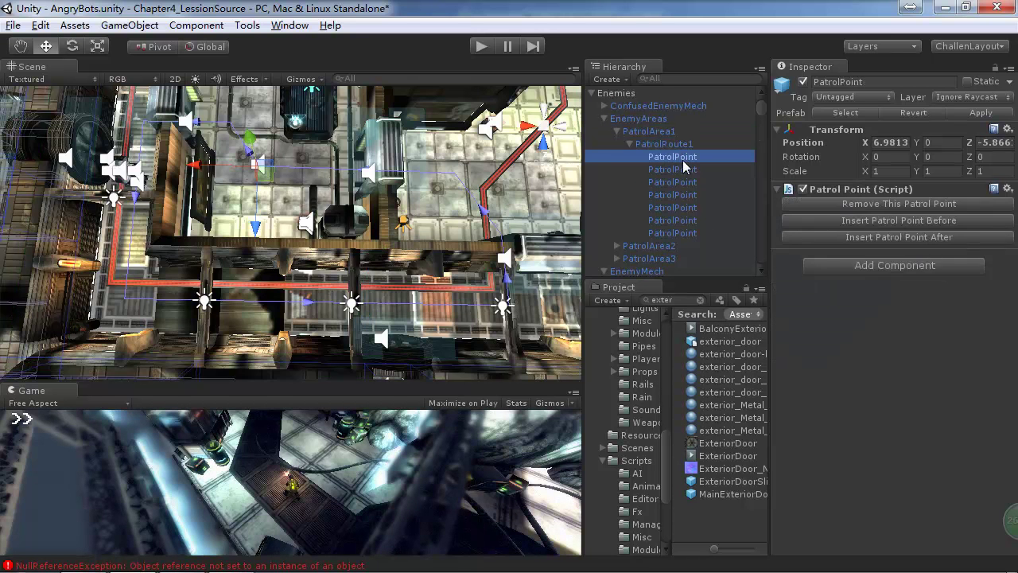
key("Down")
key("Down")
key("Down")
key("Down")
key("Down")
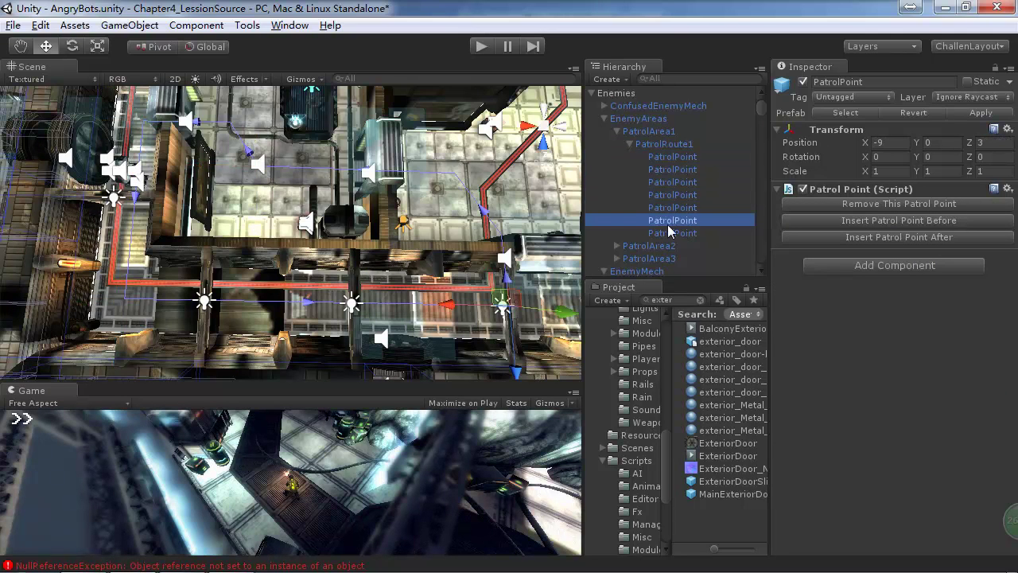
- Filter the hierarchy for patrolRoute so that the patrol path stands out in the scene view
left_click(663, 78)
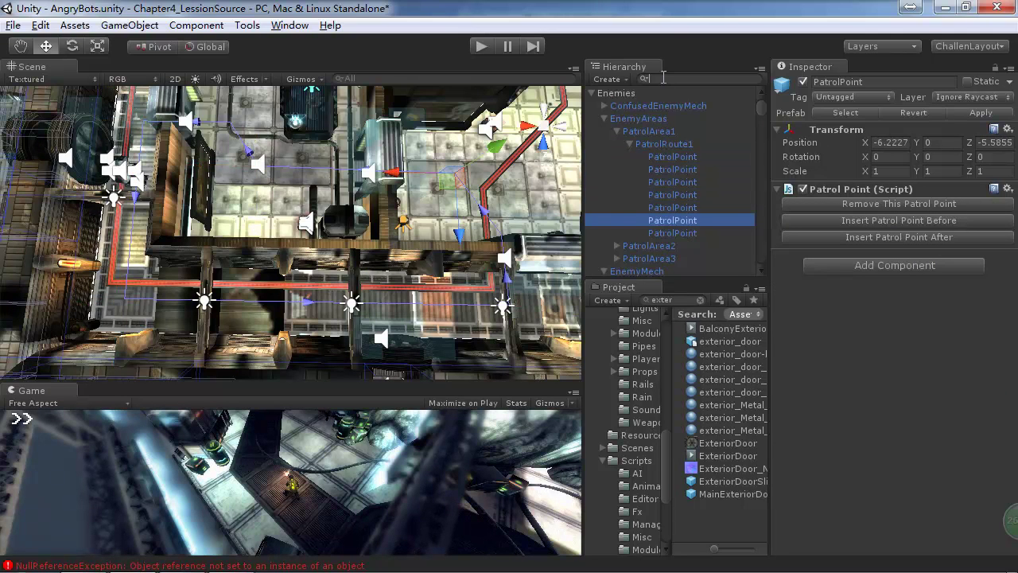
type("patrolRoute")
left_click_drag(263, 224, 232, 223, "alt")
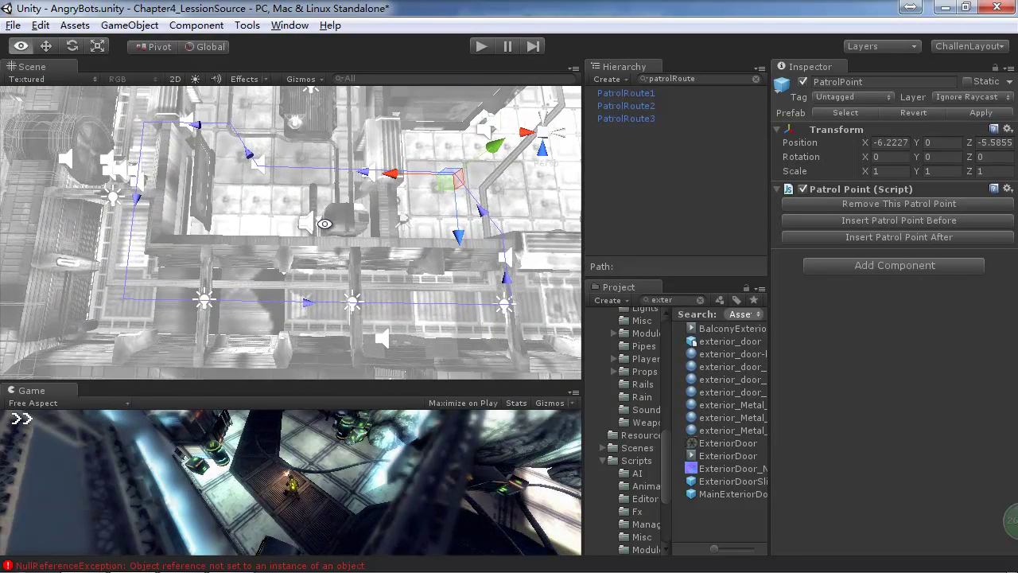
- Select PatrolRoute1 and clear the patrolRoute filter from the hierarchy
left_click(626, 93)
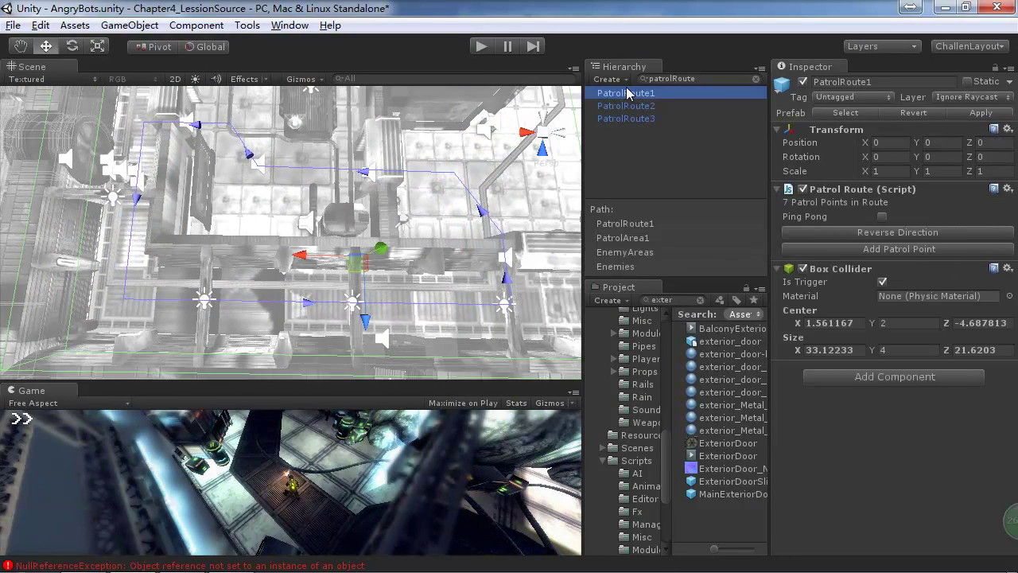
double_click(693, 80)
key("BackSpace")
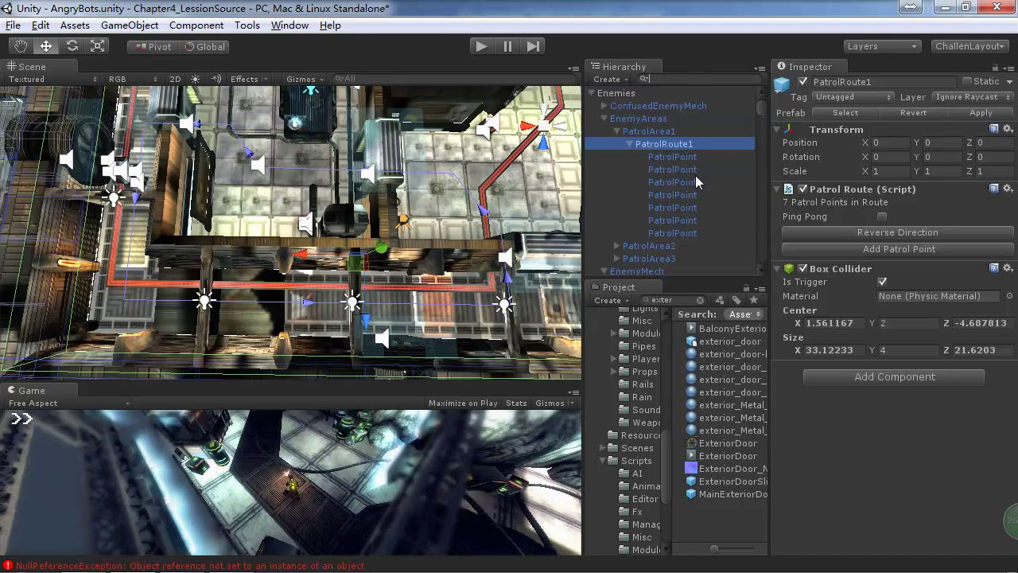
- Move the first PatrolPoint of PatrolRoute1 to about X 8.88, Z -5.33 in the scene, and look through its other patrol points
left_click(674, 158)
left_click_drag(270, 175, 236, 189)
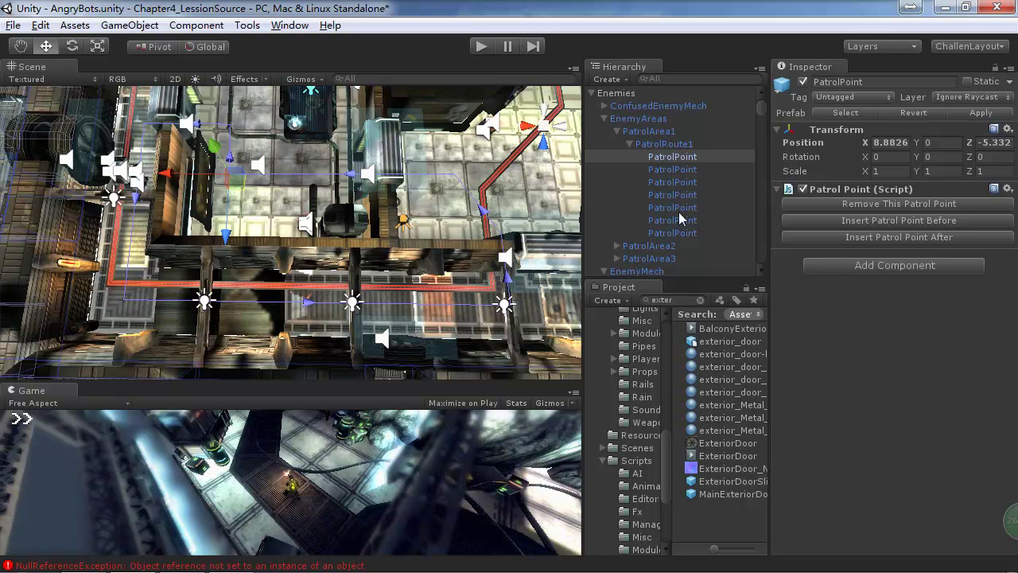
left_click(676, 169)
left_click(674, 182)
left_click(674, 220)
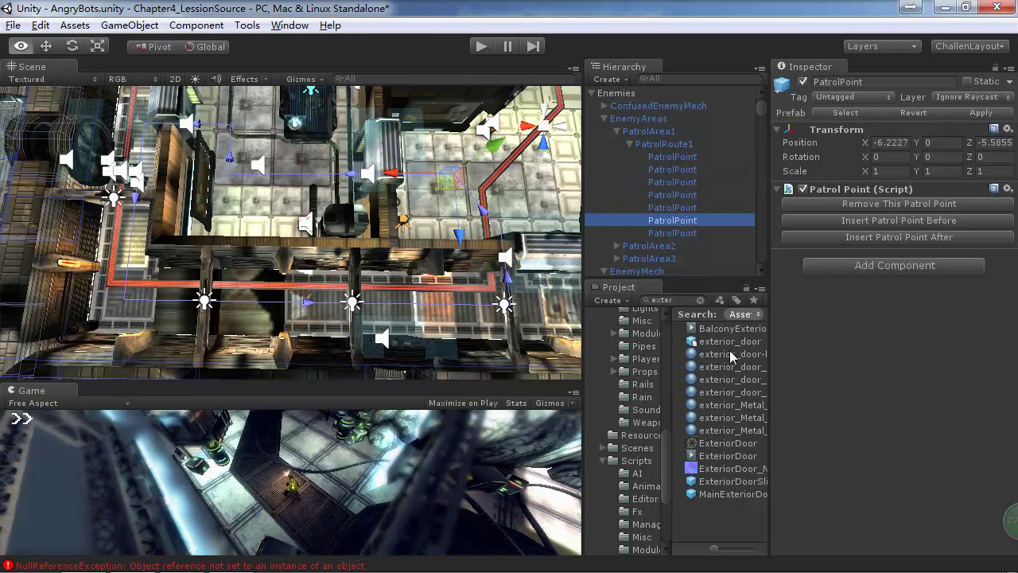
- Check the Mindjet note on editing patrol points, return to Unity and reverse the direction of PatrolRoute1
key("alt+Tab")
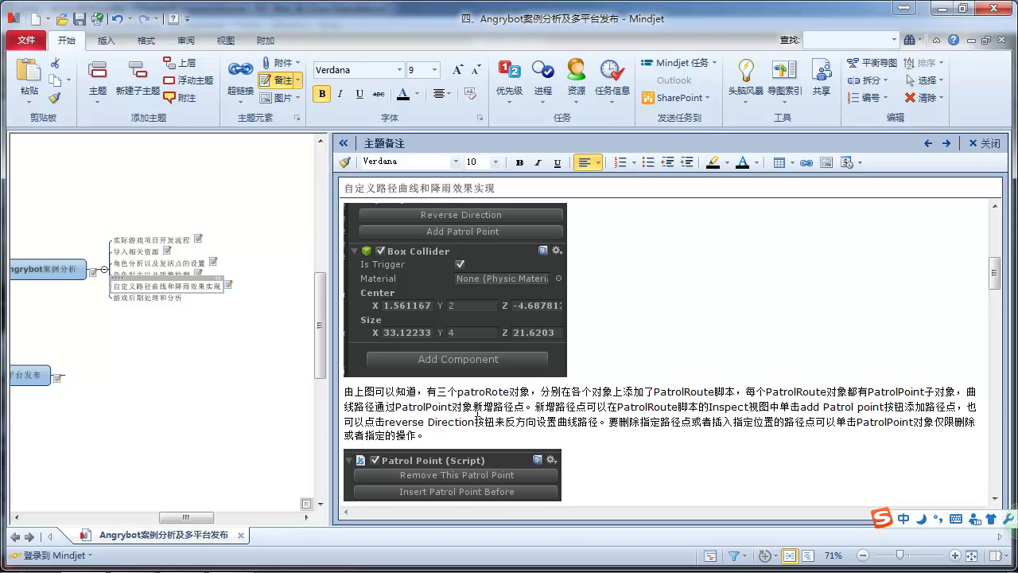
key("alt+Tab")
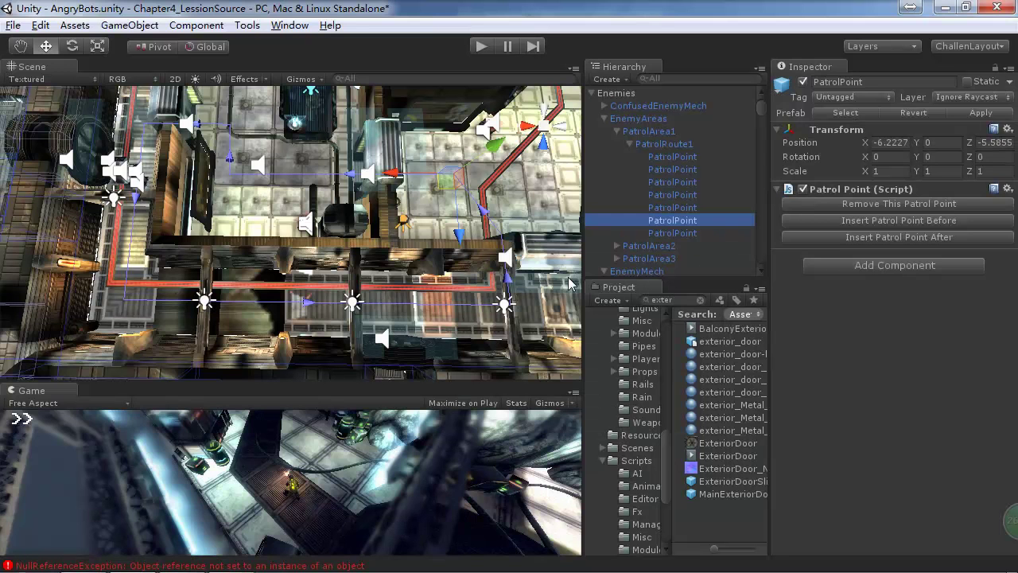
left_click(674, 144)
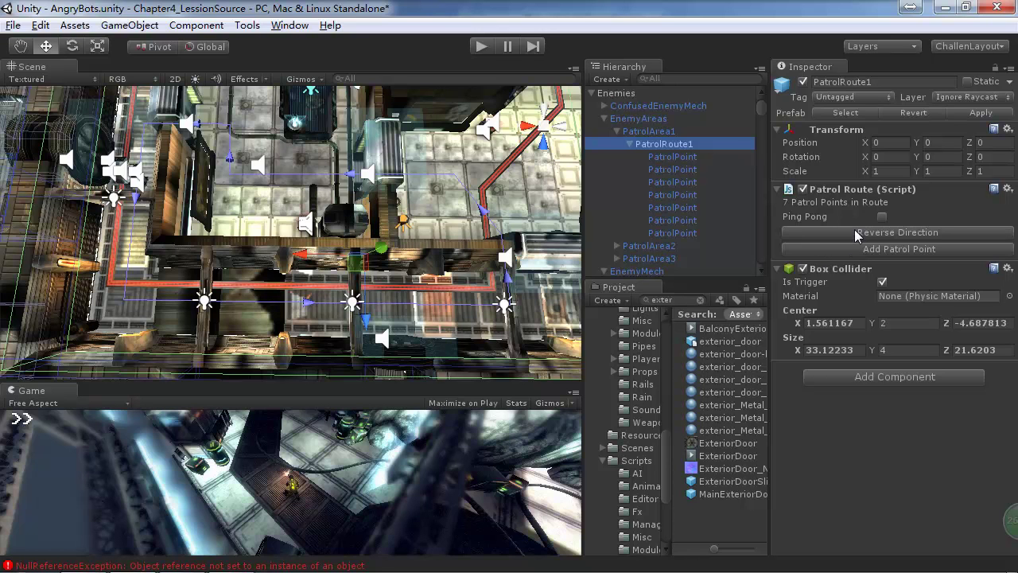
left_click(834, 193)
left_click(835, 194)
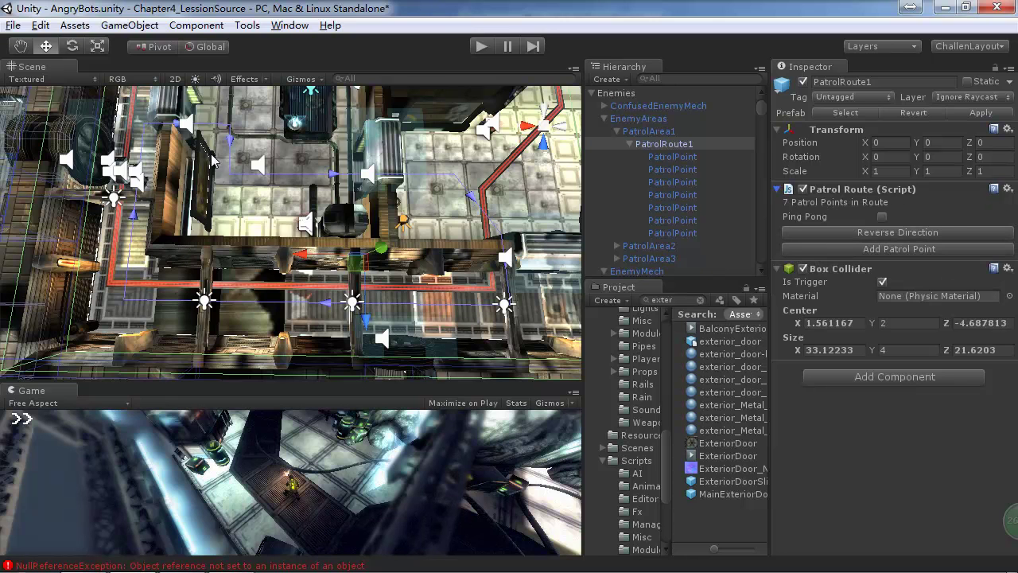
- Add a patrol point to PatrolRoute1 and move it to about X 9.06, Z -2.31
left_click(893, 249)
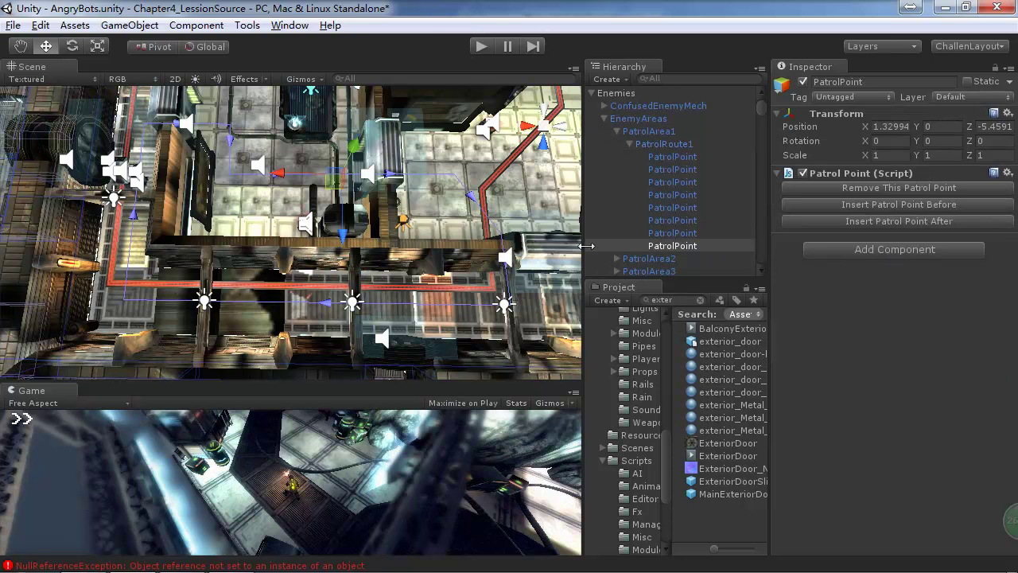
left_click_drag(330, 189, 326, 159)
left_click_drag(327, 143, 211, 231)
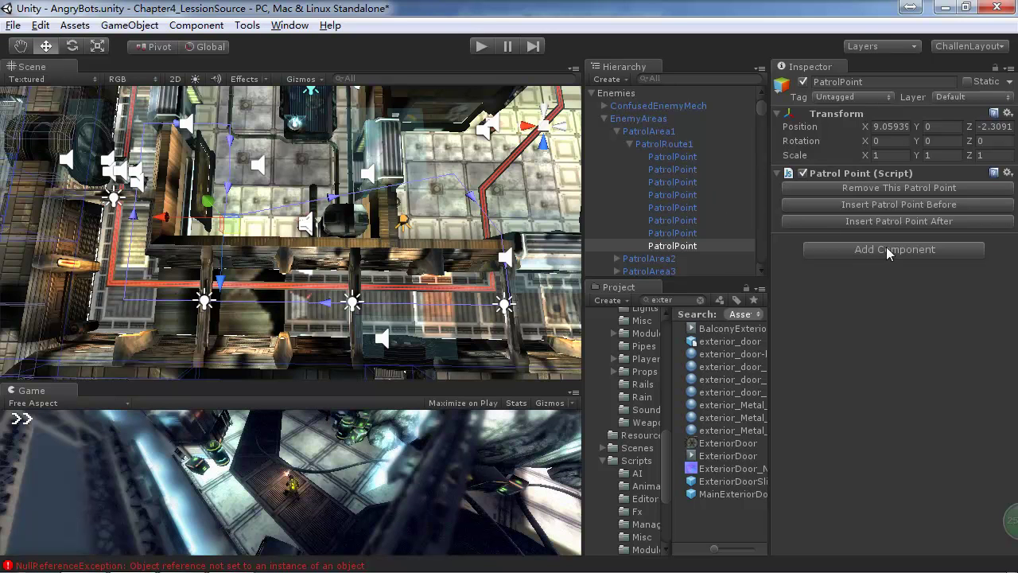
- Insert two more patrol points after the added one, placing them at about X 4.1, Z -2.6 and X 4.2, Z -6.0
left_click(898, 222)
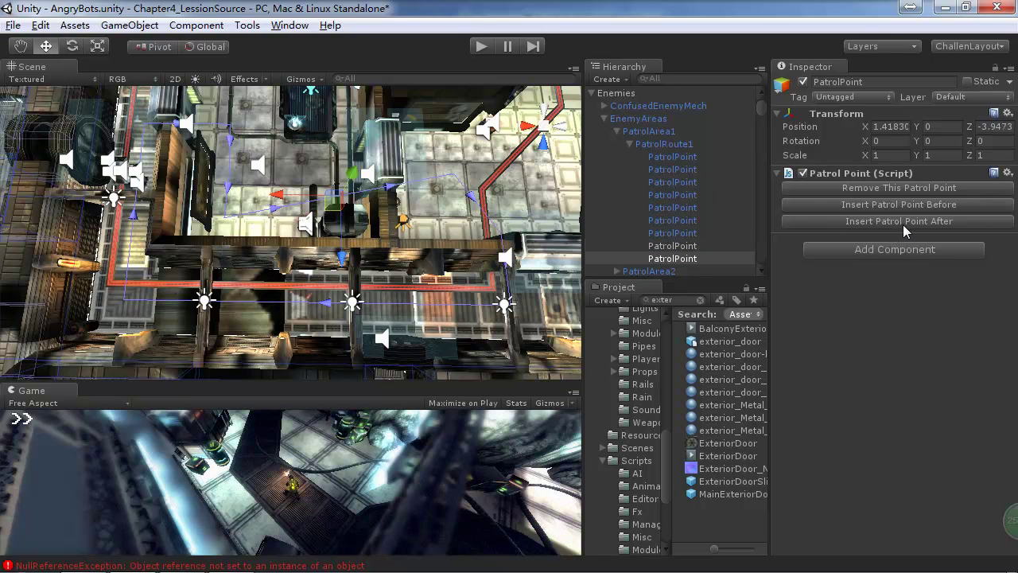
left_click_drag(344, 206, 290, 225)
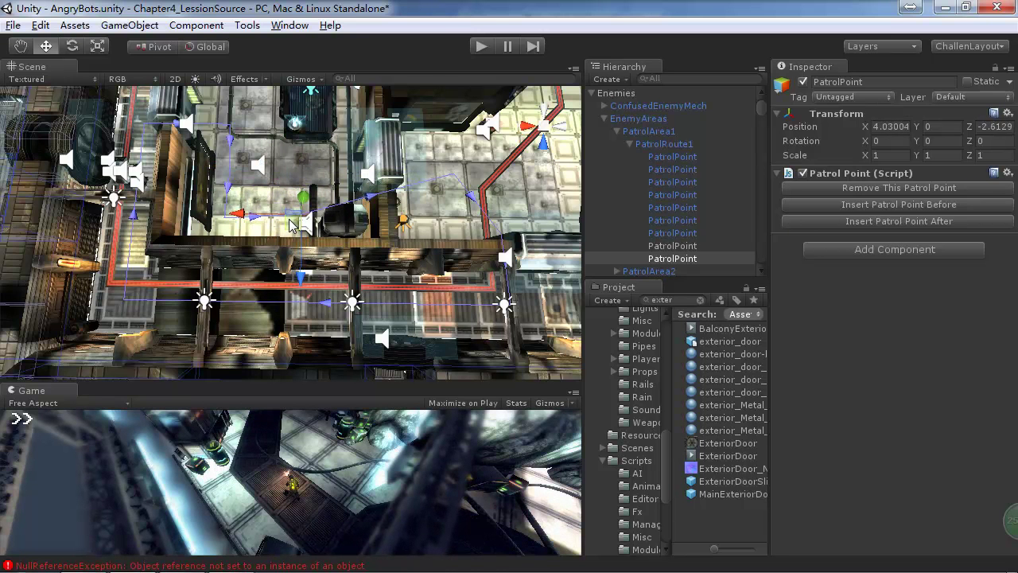
left_click(879, 222)
left_click_drag(401, 221, 590, 127)
left_click_drag(390, 201, 358, 262, "alt")
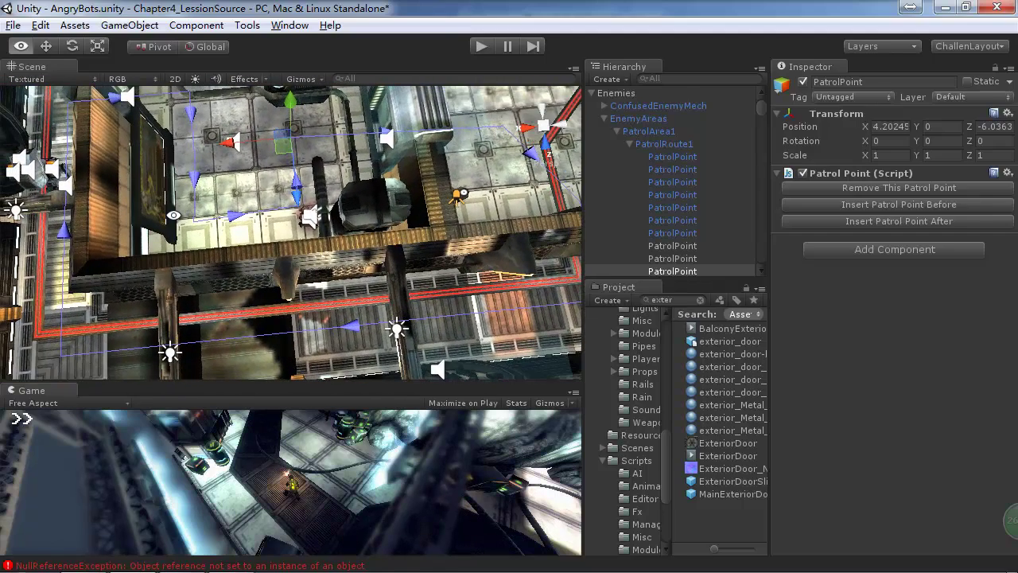
- Run the game with EnemyAreas selected, look over the patrol area in the scene, stop it and check the Mindjet note
left_click(655, 121)
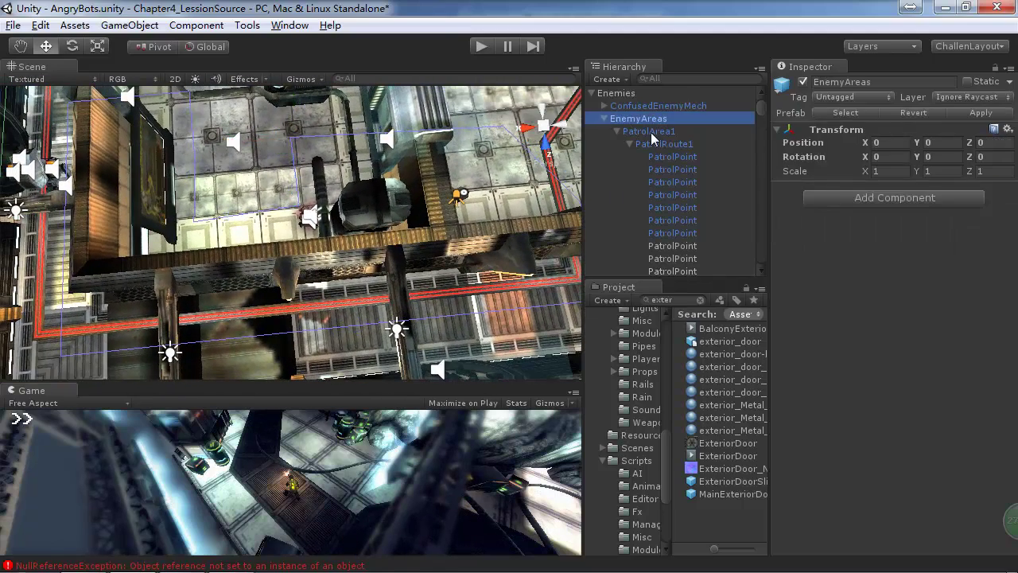
left_click(654, 133)
left_click(648, 119)
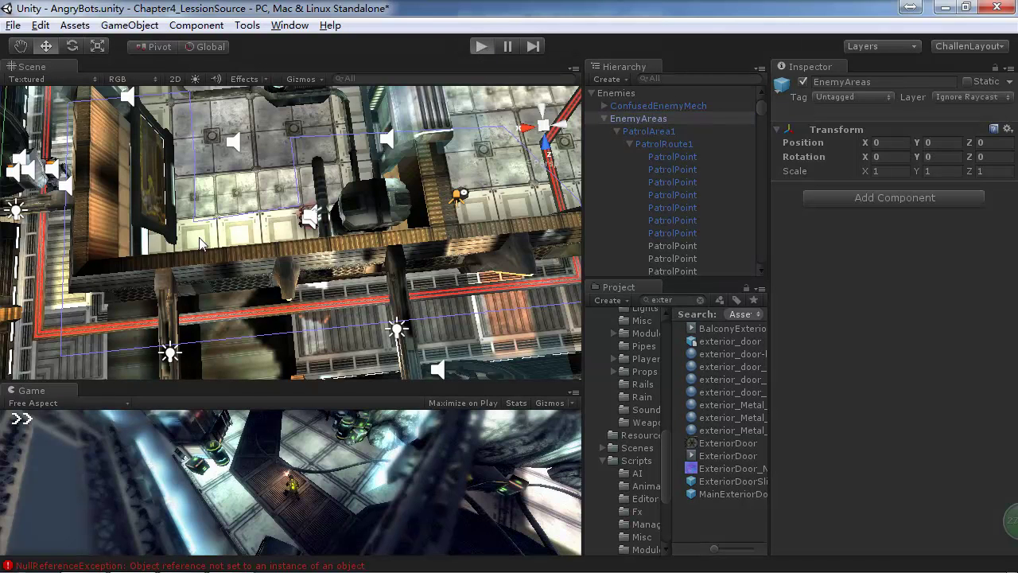
left_click_drag(200, 244, 509, 108)
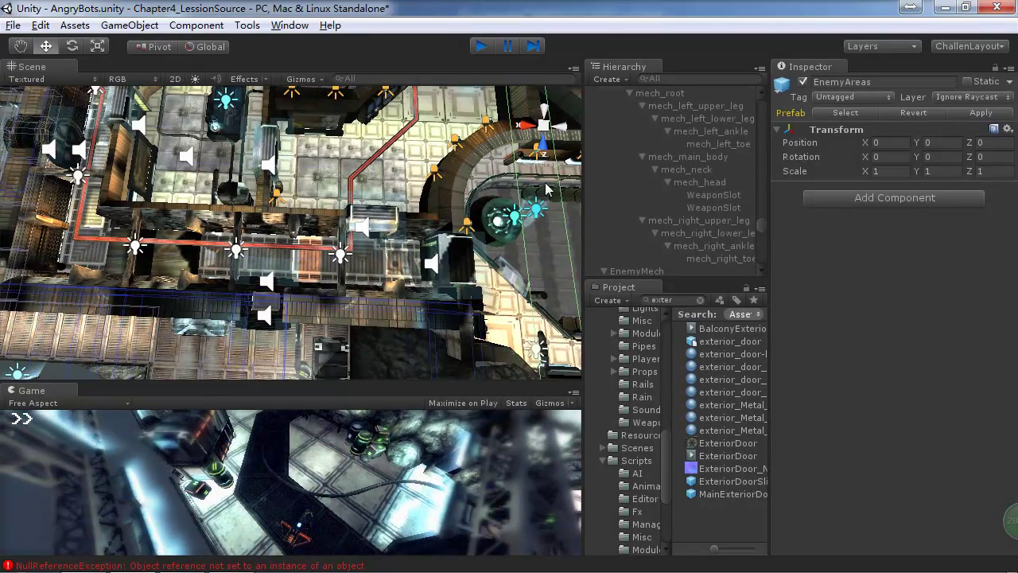
key("alt+Tab")
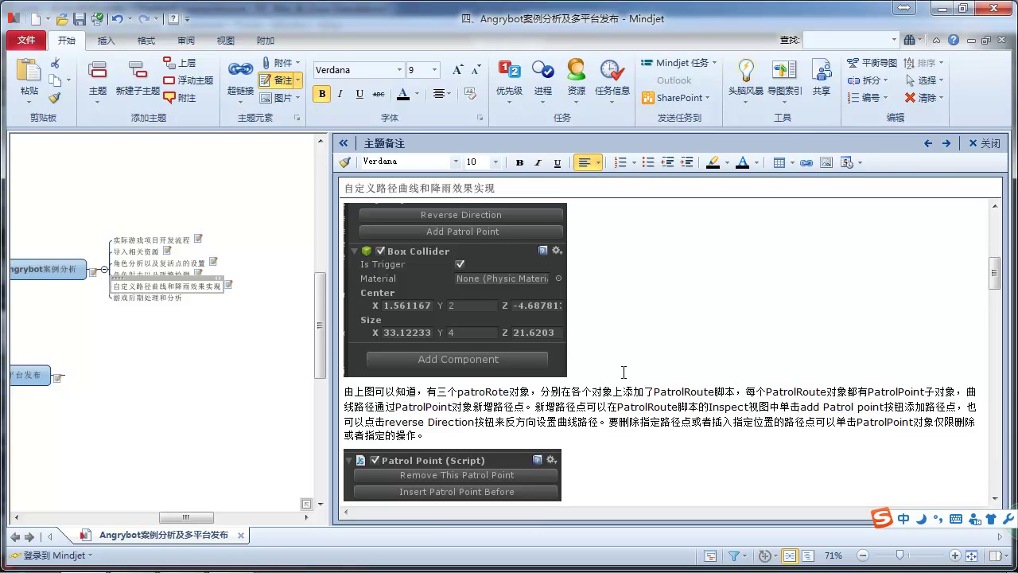
left_click(133, 556)
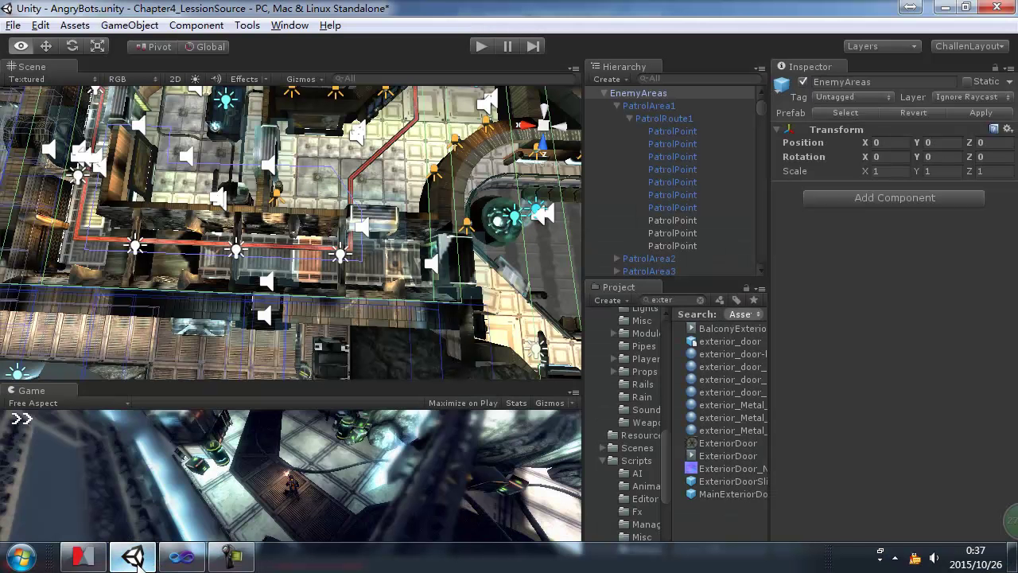
- Try to remove the added patrol points at the end of PatrolRoute1 with Remove This Patrol Point
left_click(681, 220)
left_click(684, 233)
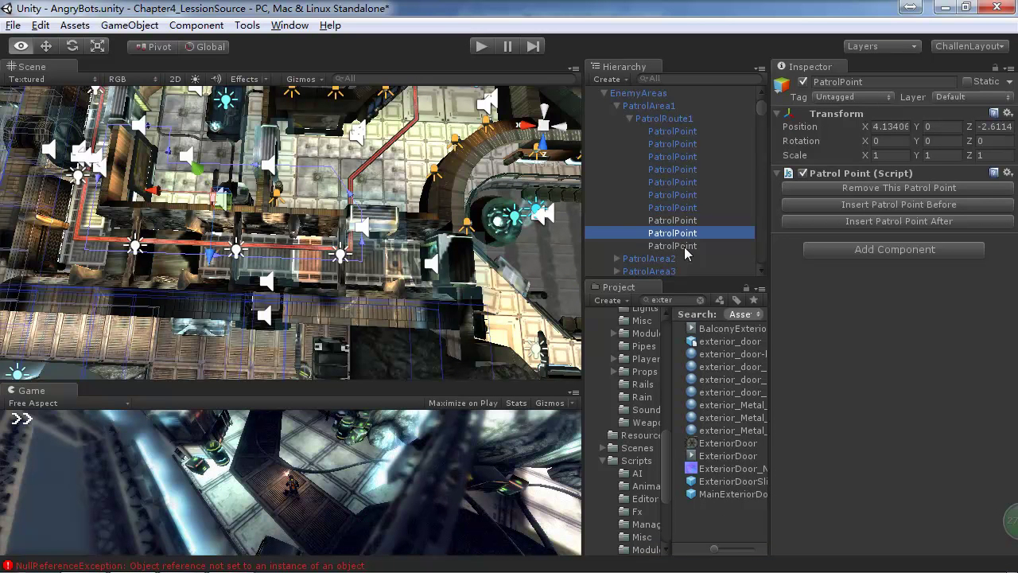
left_click(688, 245)
left_click(682, 220, "shift")
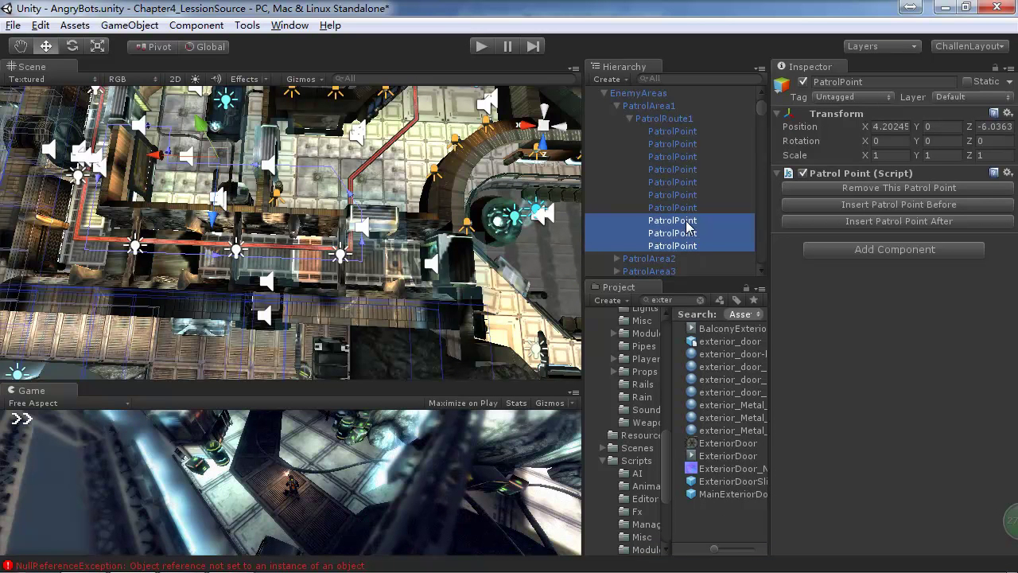
left_click(676, 221)
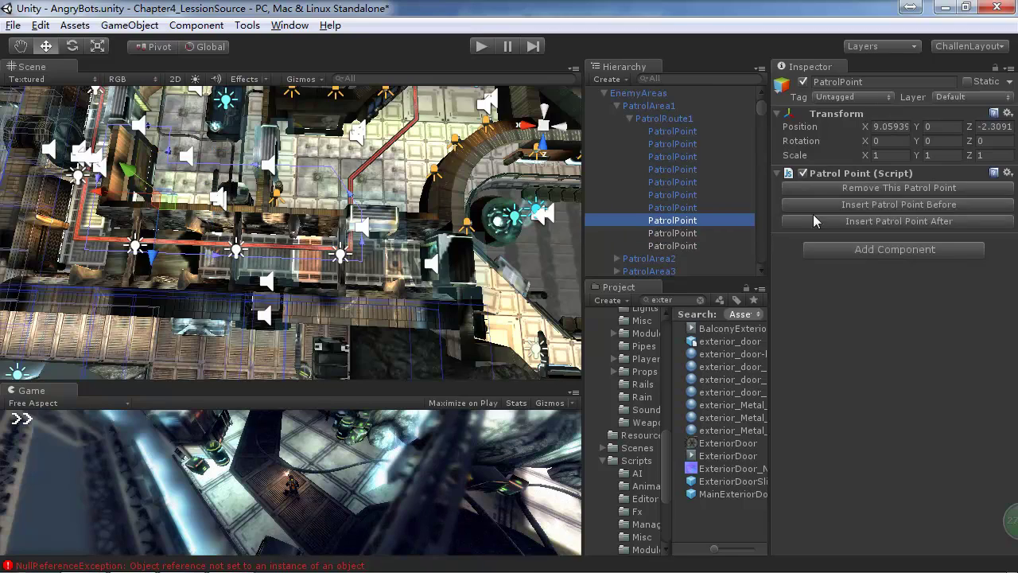
right_click_drag(308, 243, 322, 223)
left_click(879, 187)
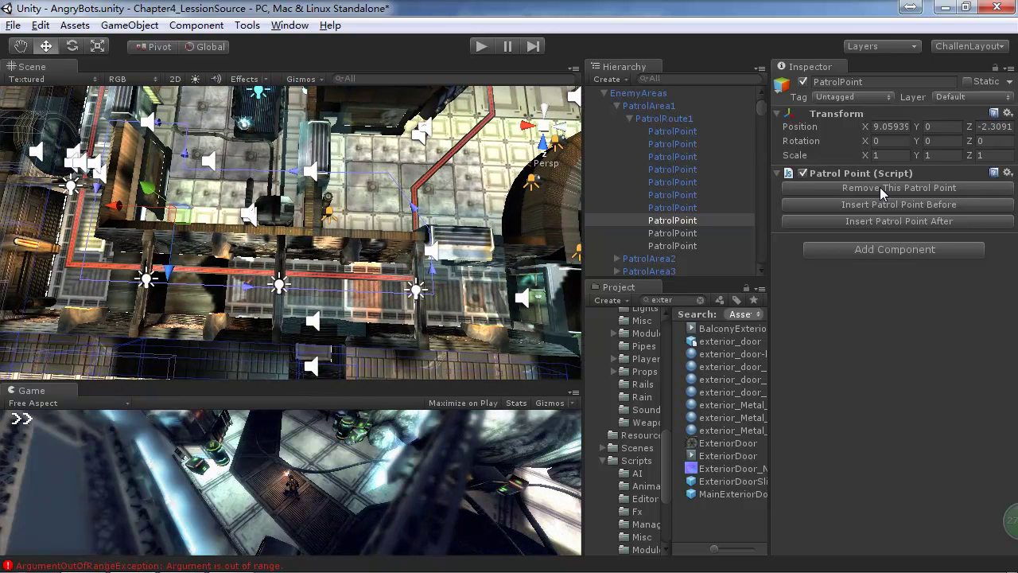
left_click(812, 191)
left_click(852, 191)
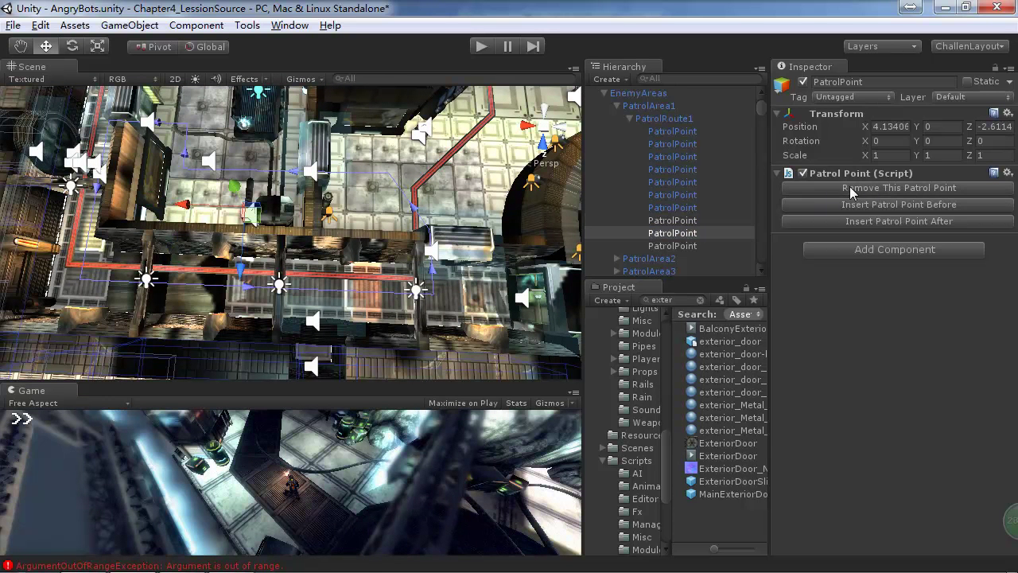
- Delete the three added PatrolPoint objects from PatrolRoute1 in the hierarchy and reselect PatrolRoute1
left_click(672, 221)
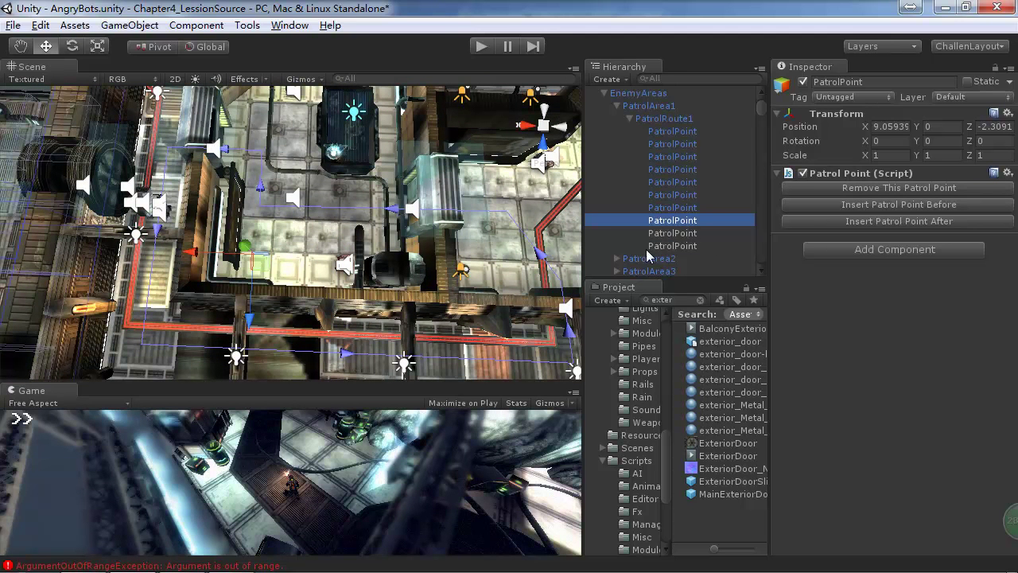
left_click(668, 233)
left_click(671, 244)
left_click(678, 223)
key("Delete")
left_click(673, 222)
key("Delete")
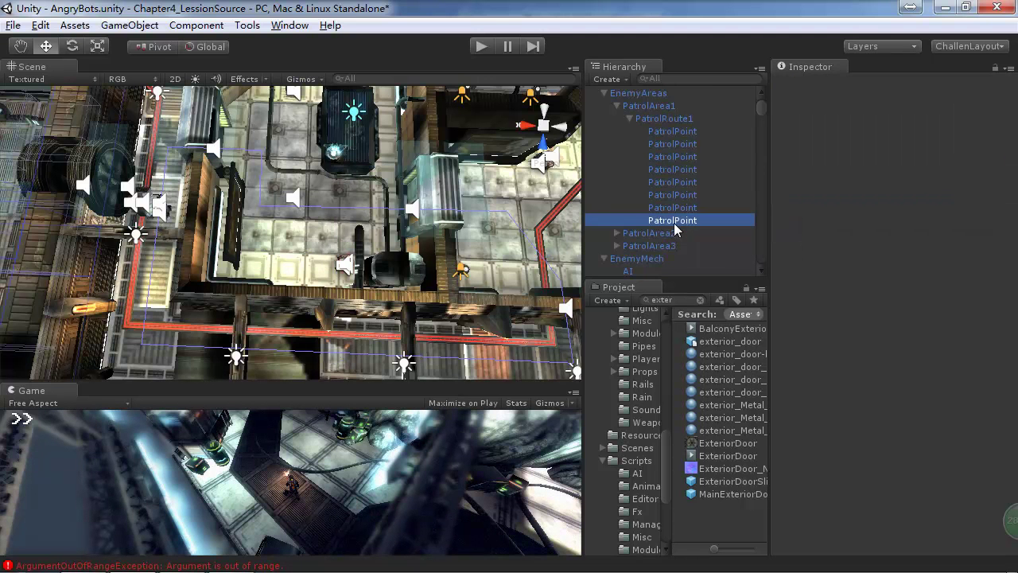
left_click(674, 219)
left_click(671, 208)
left_click(664, 118)
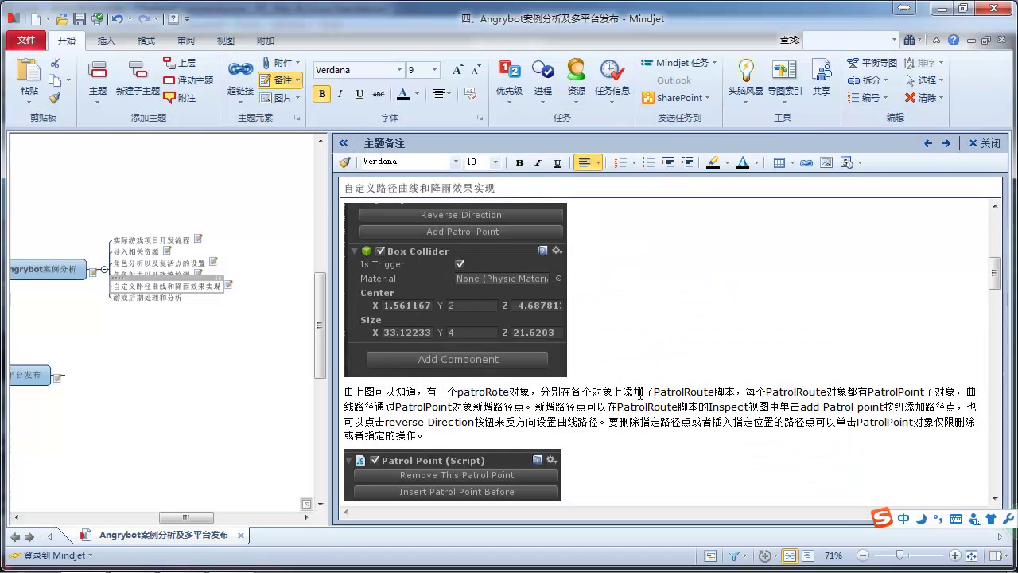
- Read item 3 of the Mindjet notes, and in Unity inspect PatrolArea1's Affected list and locate its target object
scroll(660, 395, "down", 6)
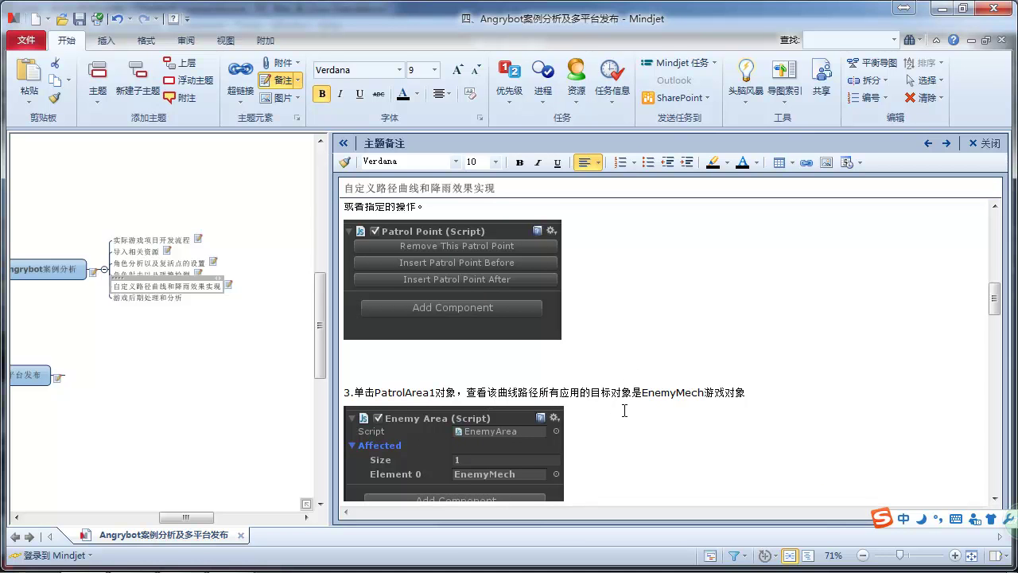
scroll(725, 410, "down", 2)
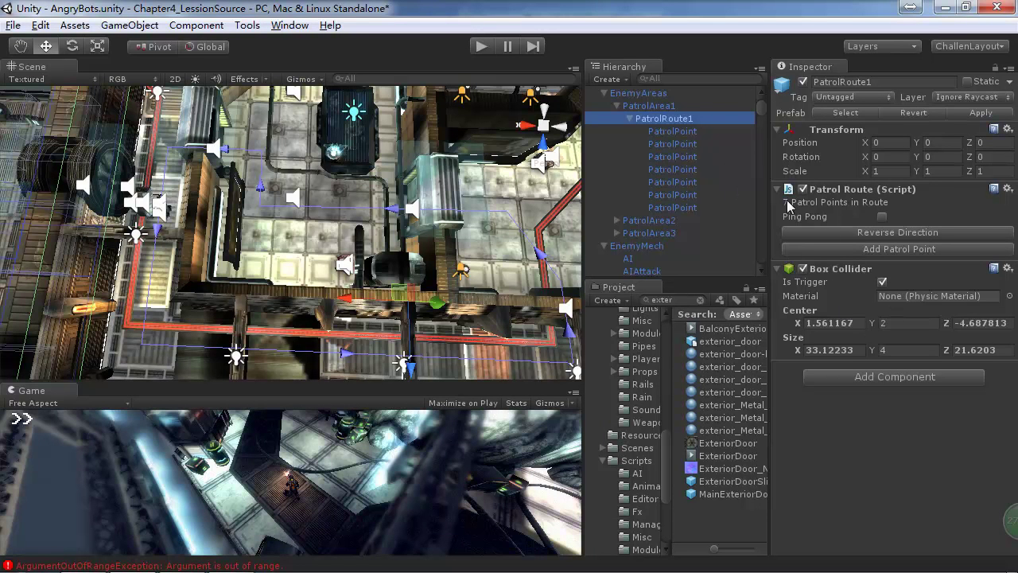
left_click(665, 107)
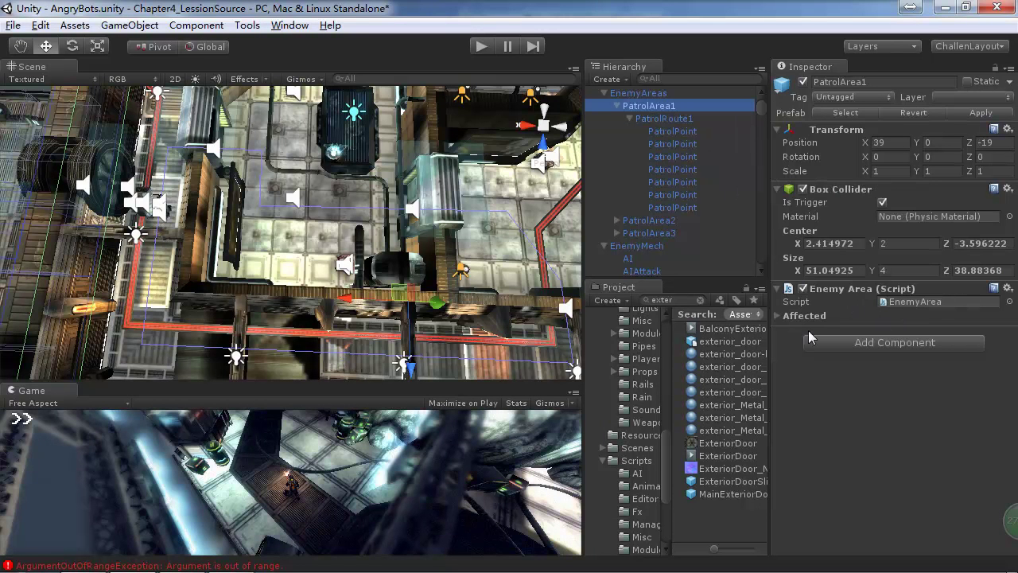
left_click(780, 314)
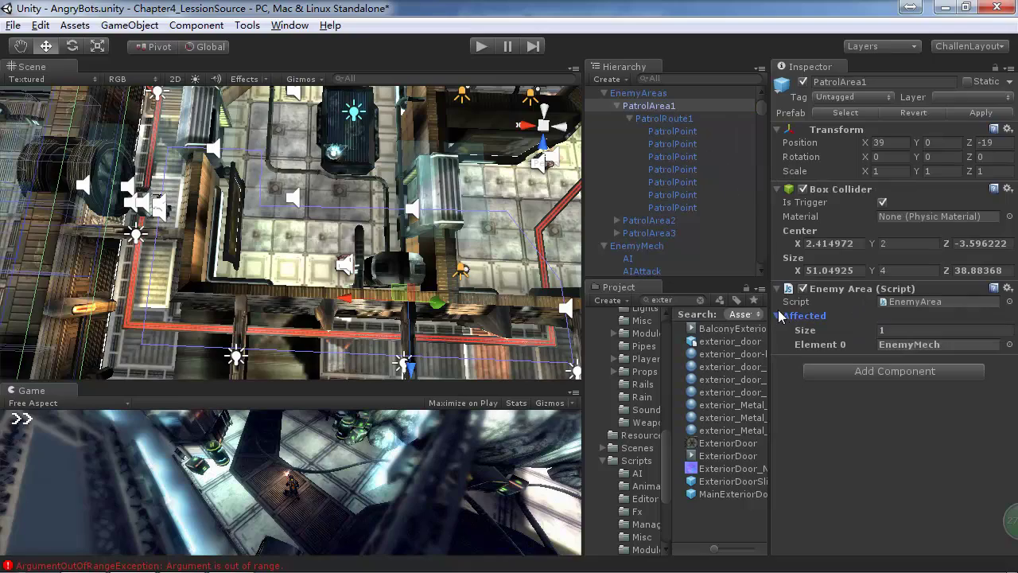
left_click(897, 347)
left_click(896, 347)
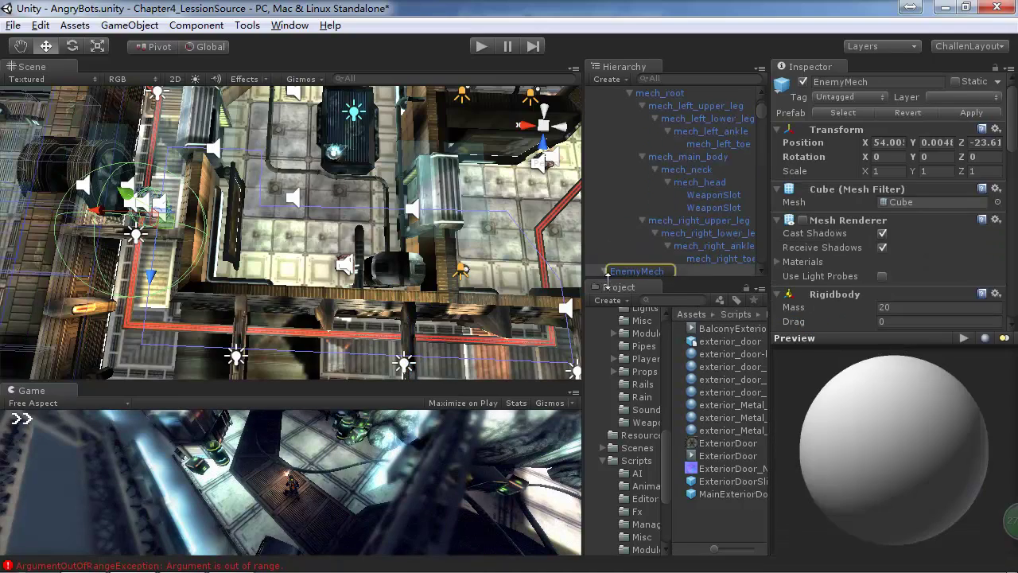
- Frame EnemyMech in the scene, run the game to look for it along the patrol area, and stop the game
double_click(631, 271)
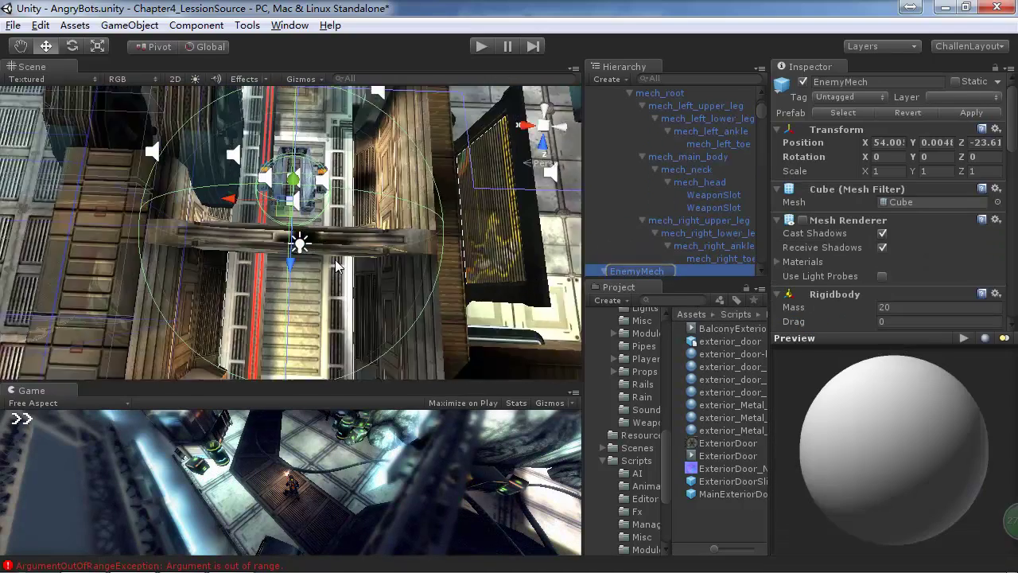
left_click_drag(335, 259, 700, 270, "alt")
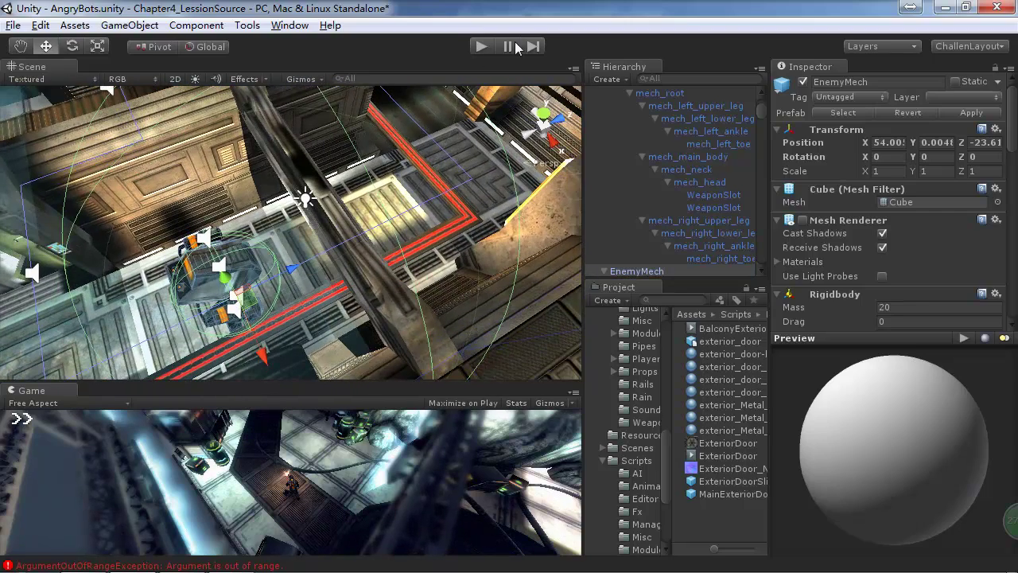
left_click(481, 47)
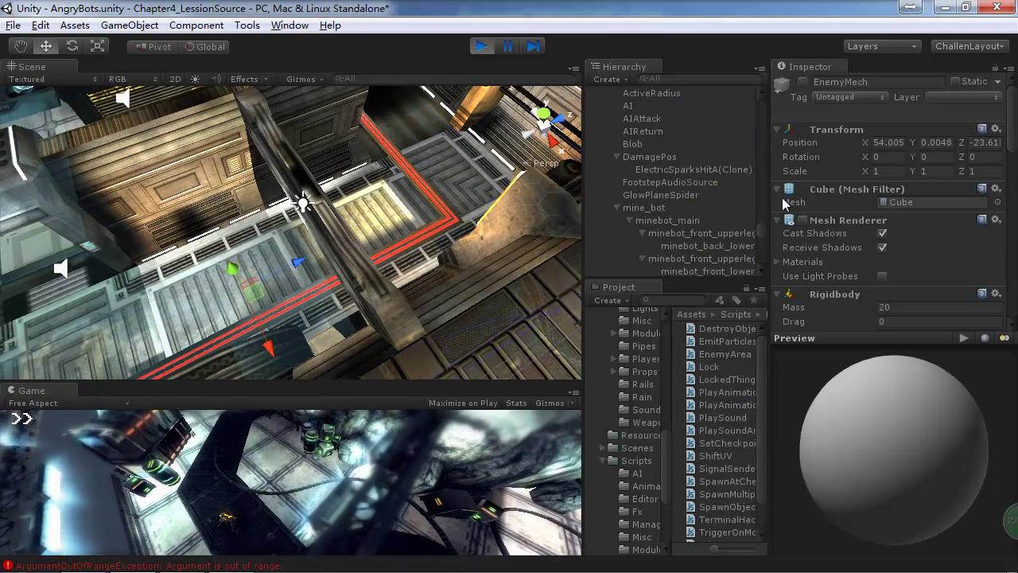
left_click_drag(764, 167, 767, 207)
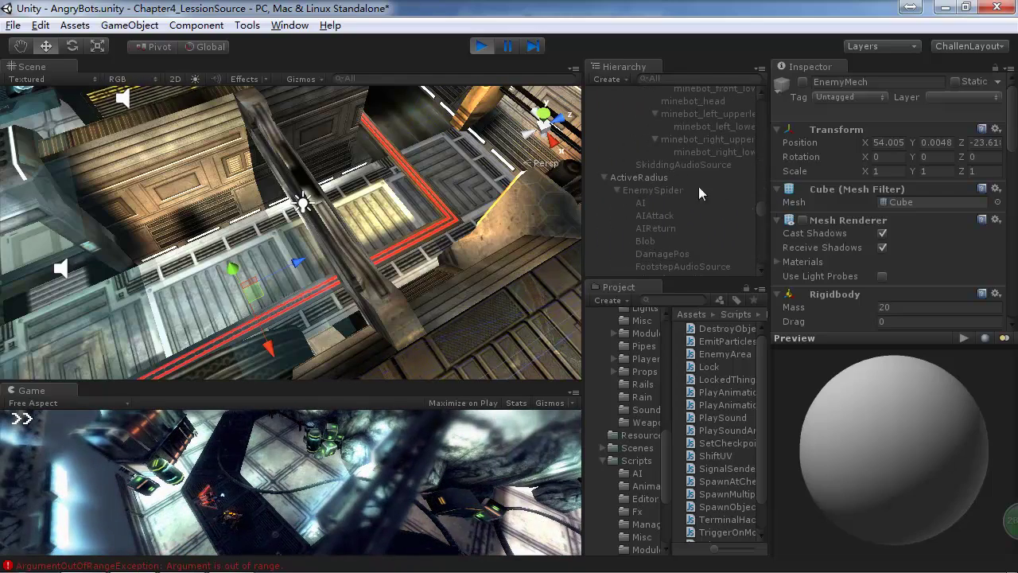
scroll(298, 254, "down", 6)
scroll(298, 254, "down", 3)
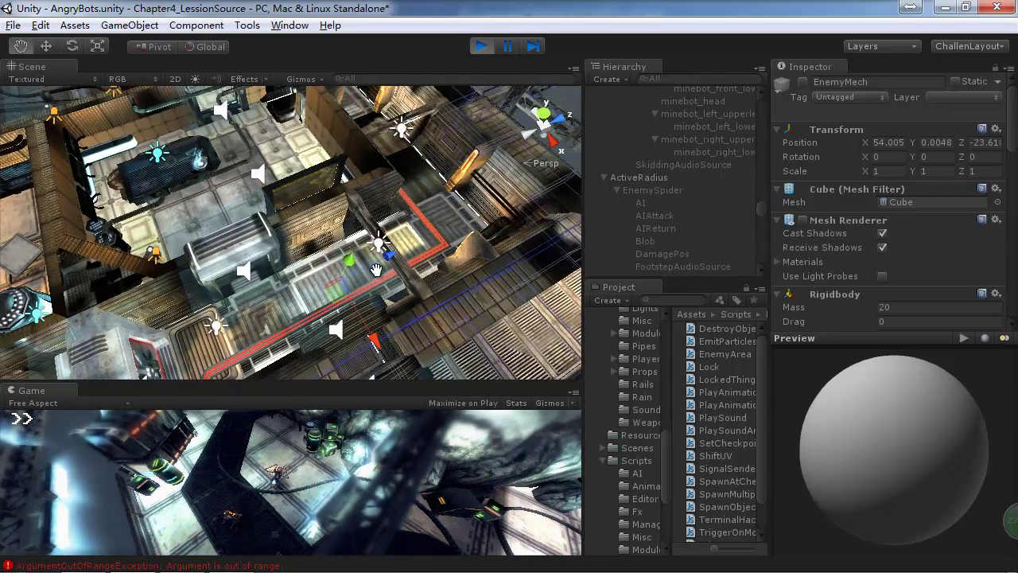
left_click_drag(298, 255, 247, 334, "alt")
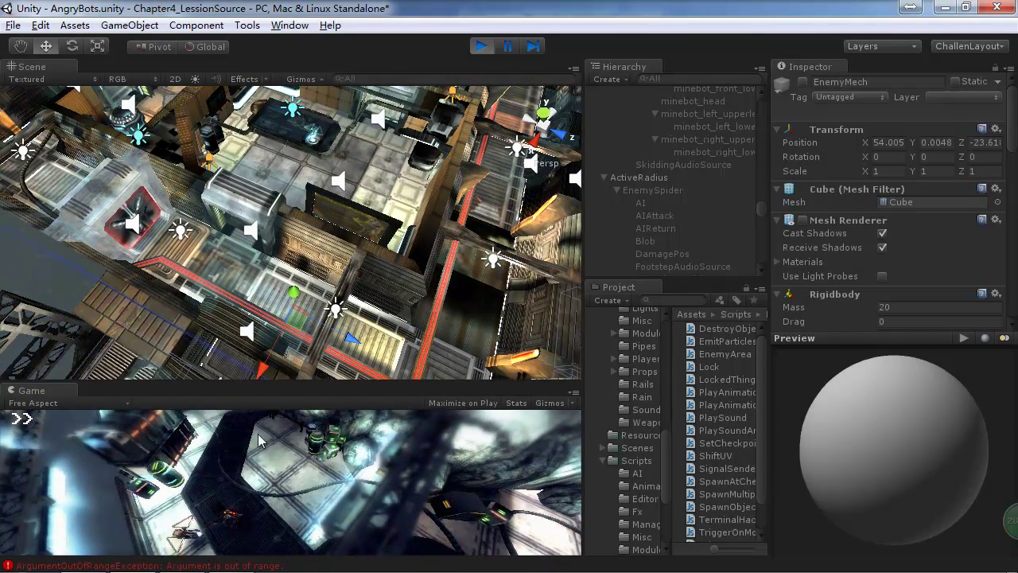
left_click(483, 50)
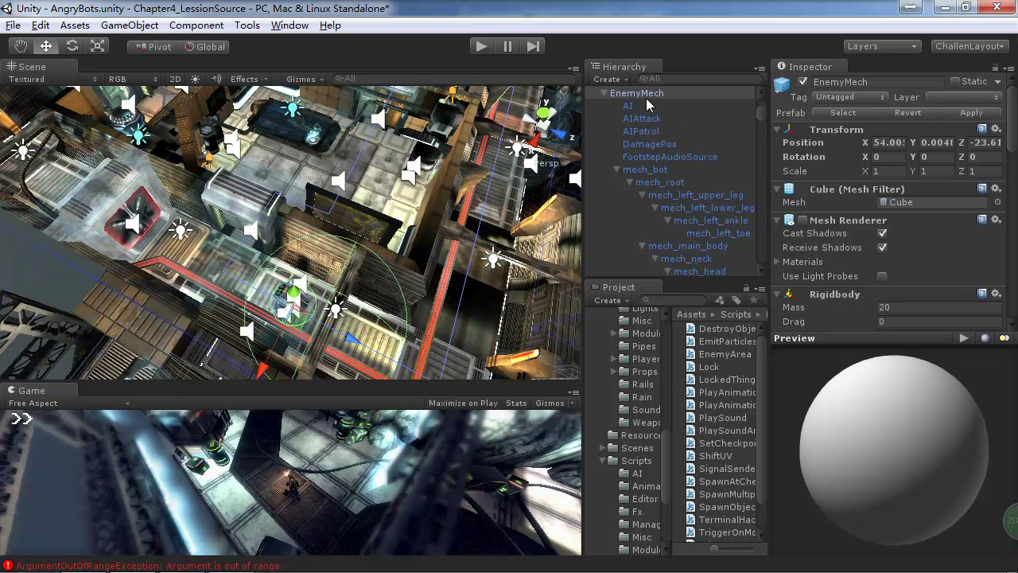
- Collapse the expanded EnemyMech, EnemySpider and EnemyAreas entries in the hierarchy
left_click(604, 94)
left_click(604, 106)
left_click(605, 118)
left_click(606, 131)
left_click(605, 143)
left_click(605, 165)
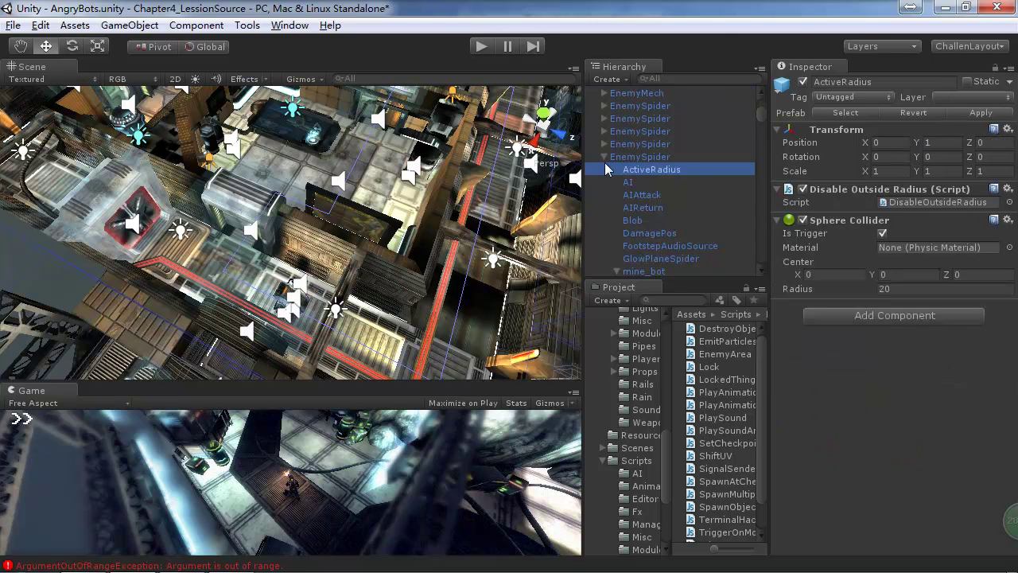
scroll(667, 232, "up", 3)
scroll(666, 222, "up", 5)
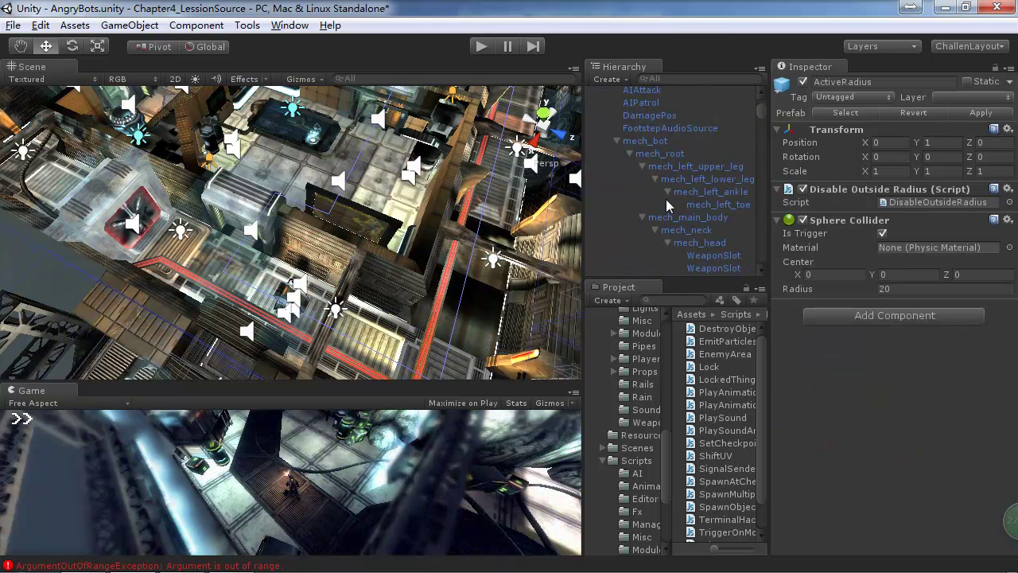
left_click(605, 102)
- Frame the EnemyMech listed directly below EnemyAreas in the scene, orbit around it, and run the game
double_click(620, 115)
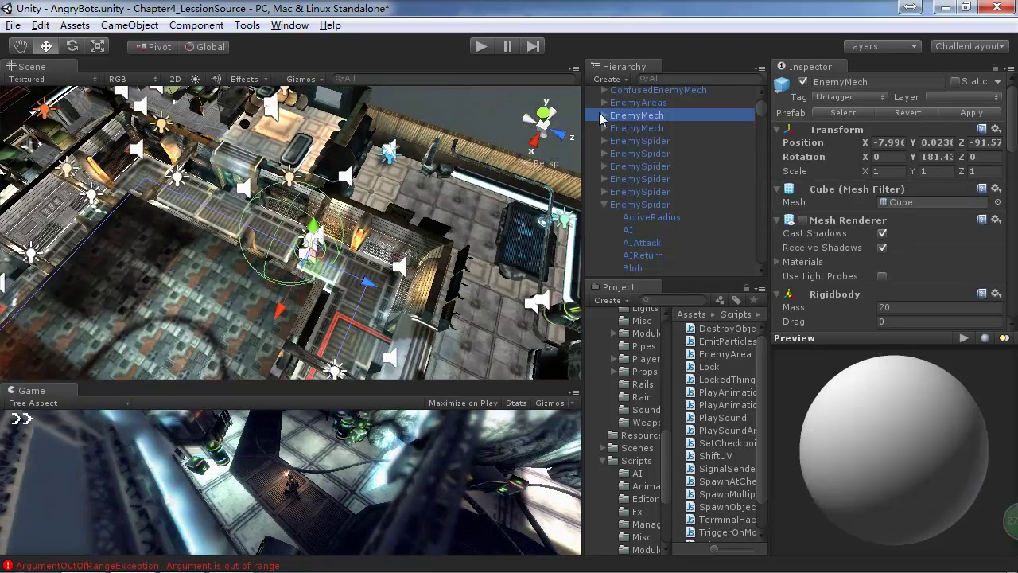
key("alt")
left_click_drag(186, 241, 262, 239, "alt")
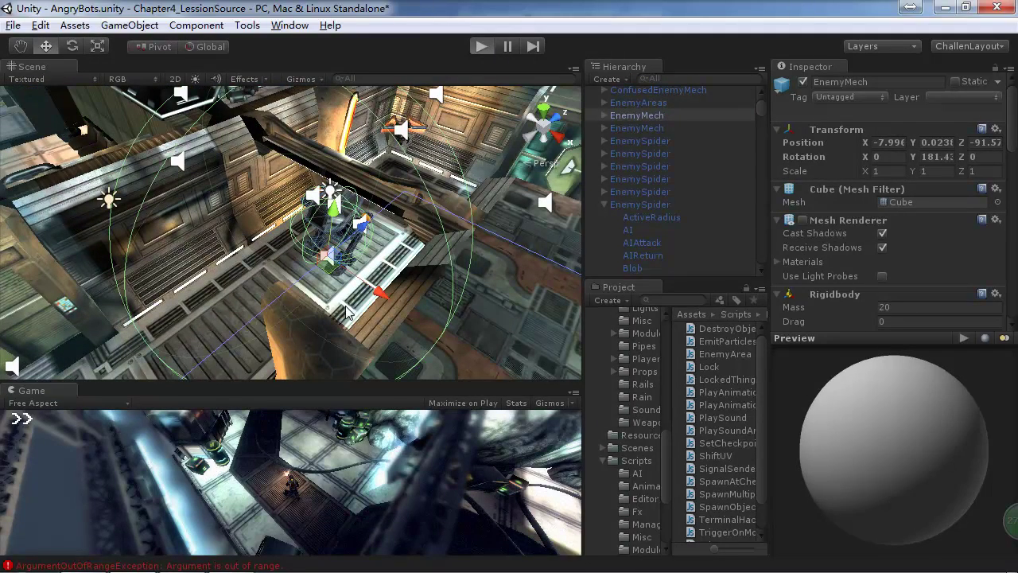
key("ctrl+p")
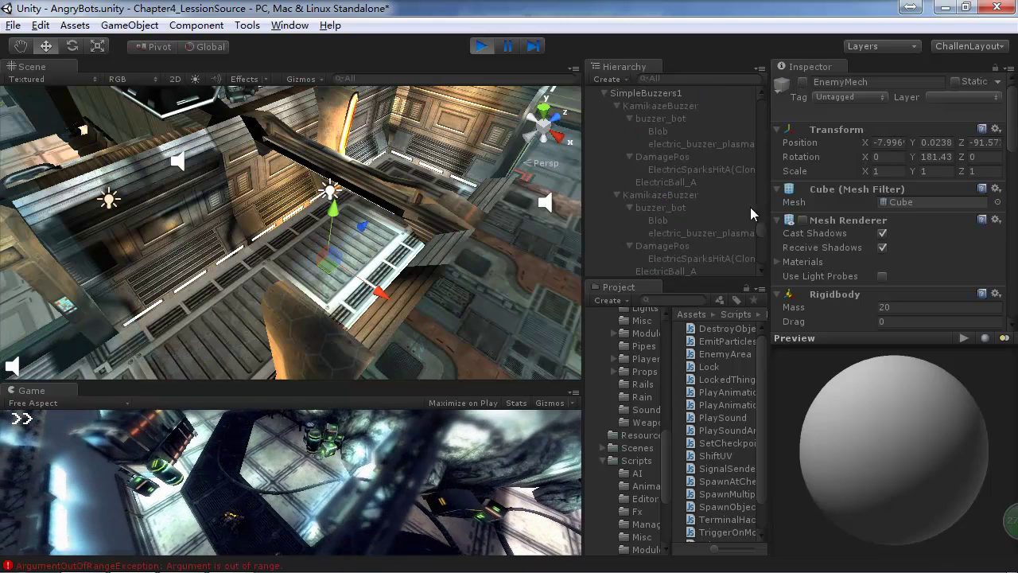
- Search the running game's hierarchy for "enem"
mouse_move(763, 225)
left_mouse_down()
mouse_move(769, 124)
mouse_move(757, 98)
left_mouse_up()
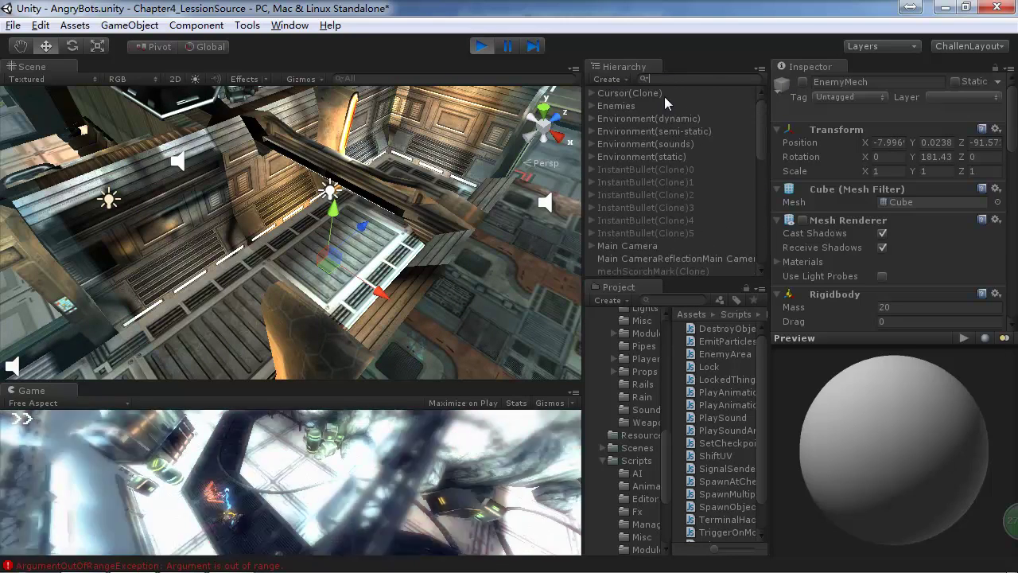
type("e")
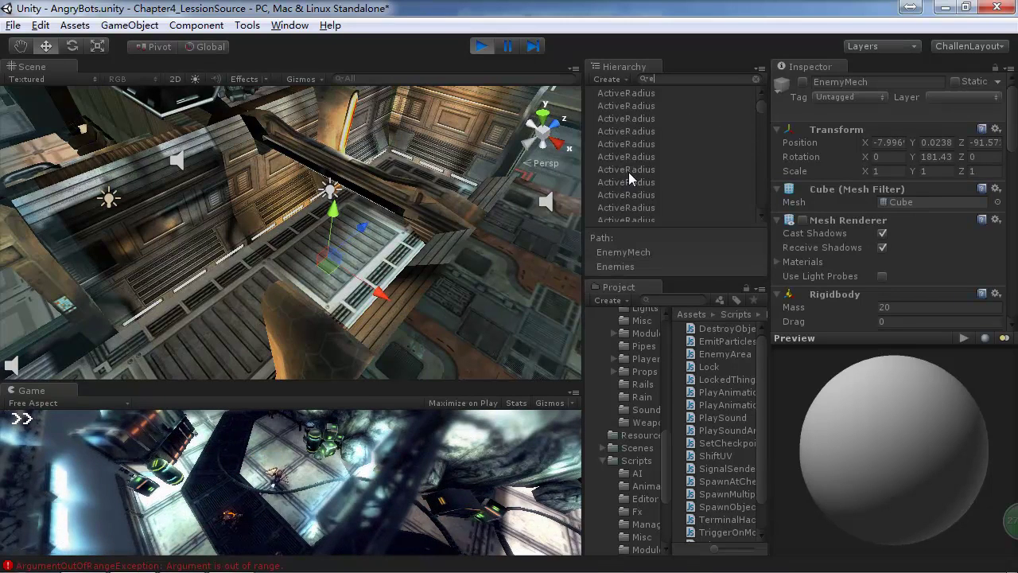
type("nem")
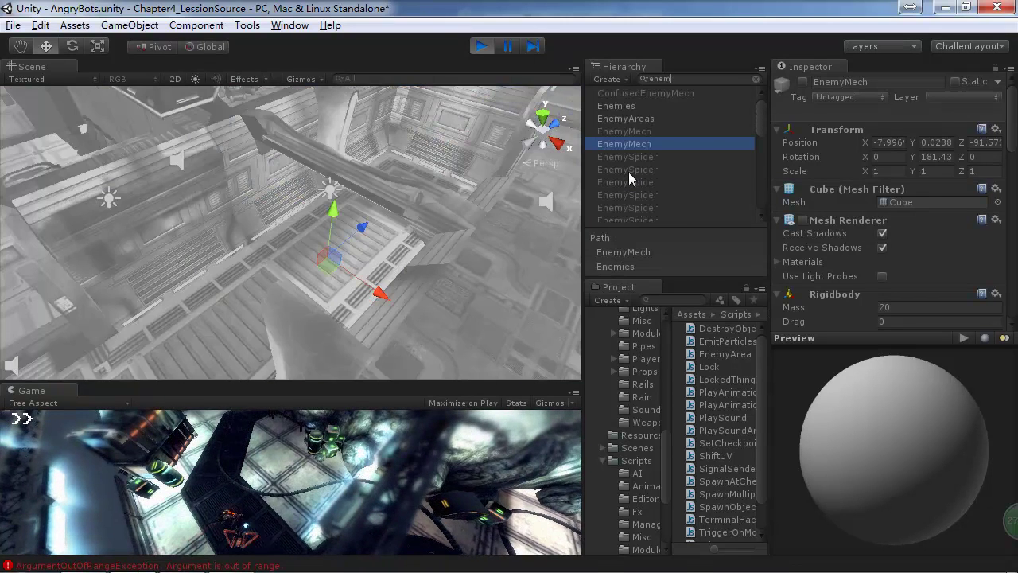
- Activate the EnemyMech used by PatrolArea1 while the game runs, frame it in the scene, and stop the game
left_click(625, 129)
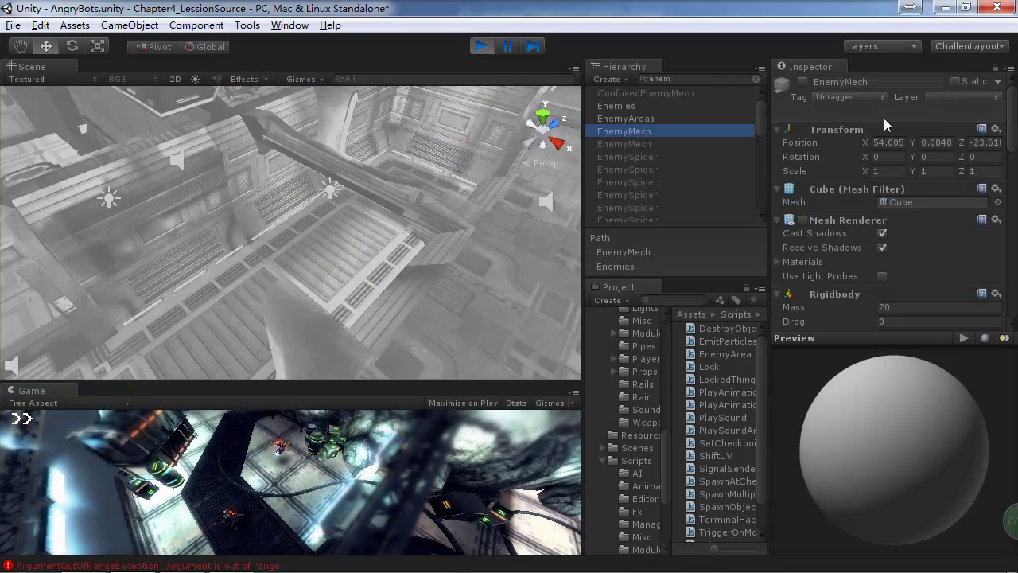
left_click(802, 83)
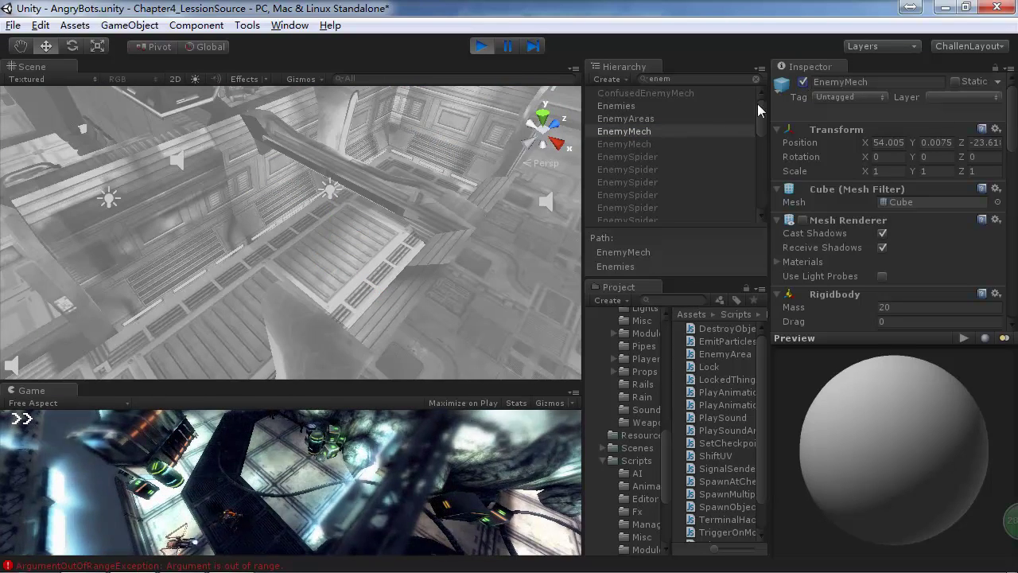
double_click(624, 131)
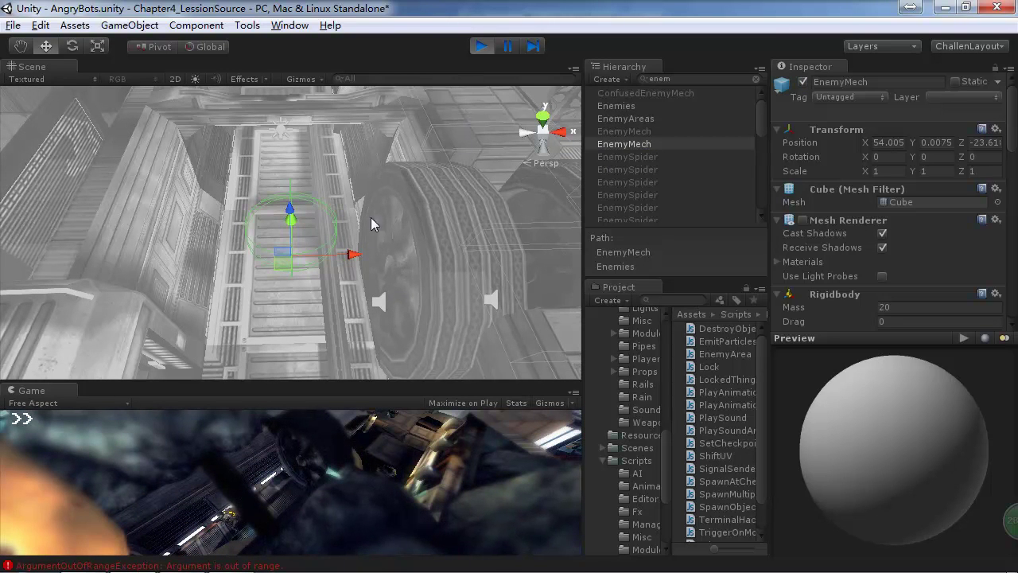
left_click(480, 47)
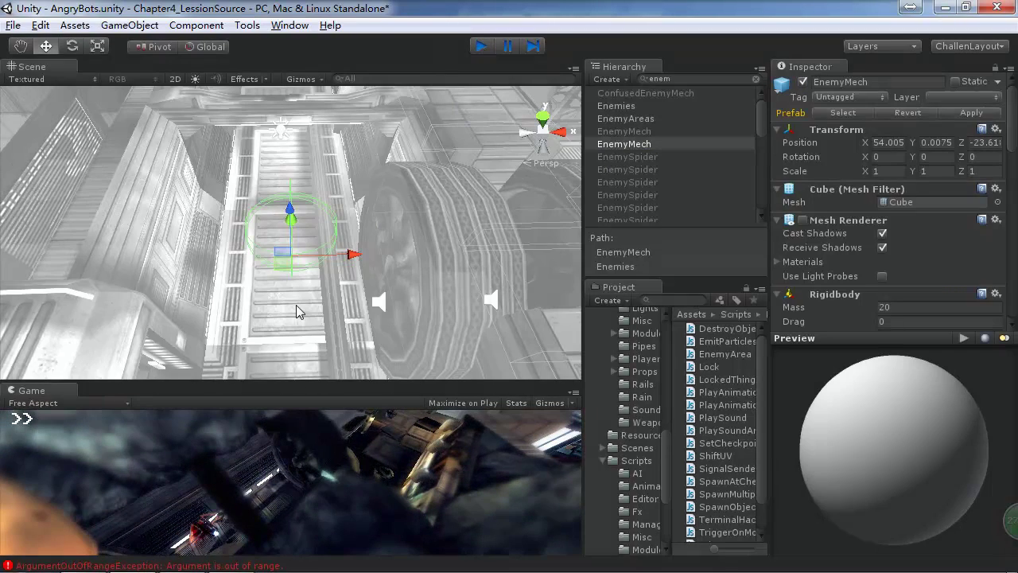
- Enlarge the Game view and clear the hierarchy search filter
left_click_drag(364, 377, 365, 221)
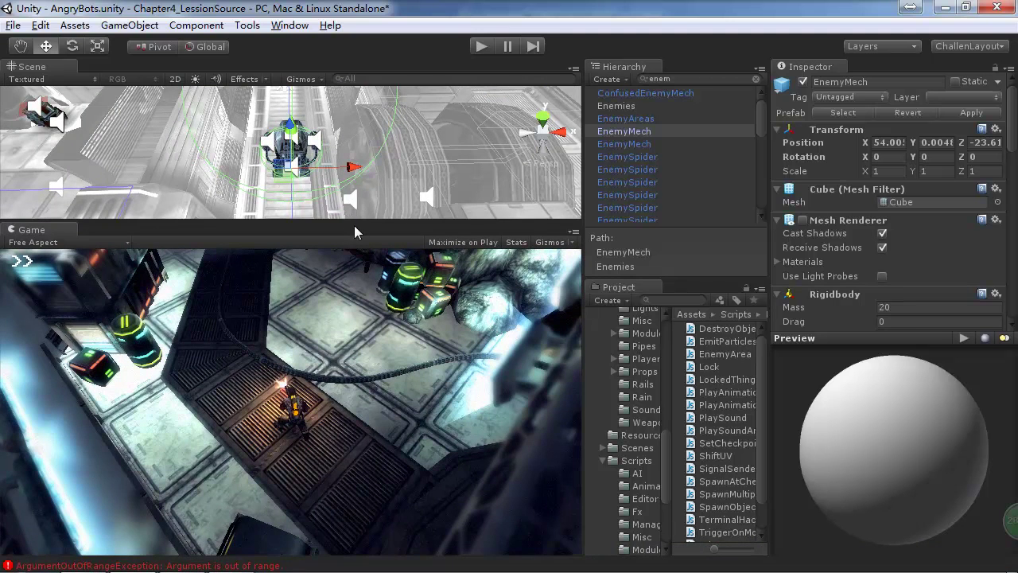
left_click(681, 79)
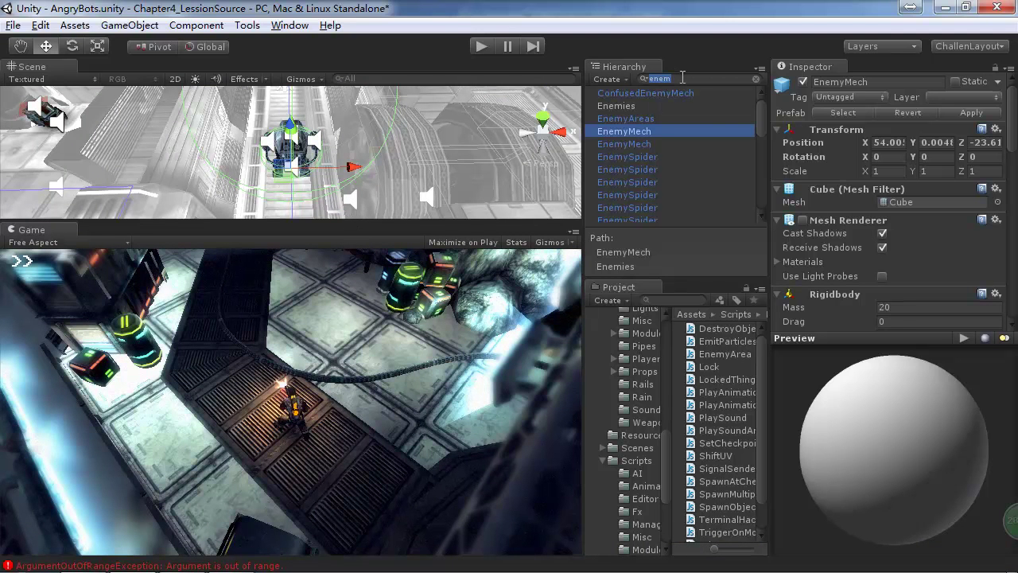
key("BackSpace")
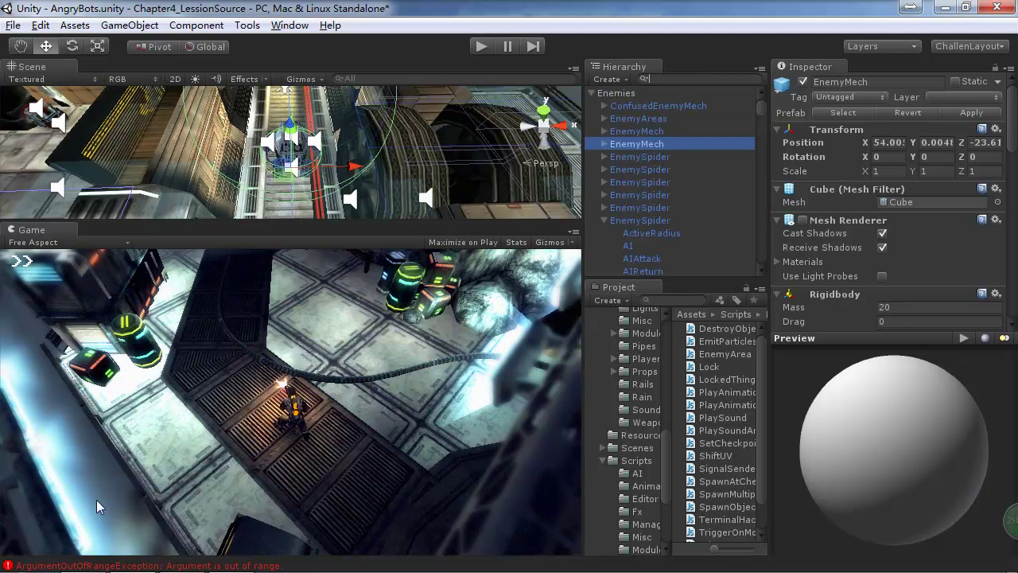
- Read item 4 of the Mindjet notes about EnemyMech's movement path, and return to Unity
left_click(85, 557)
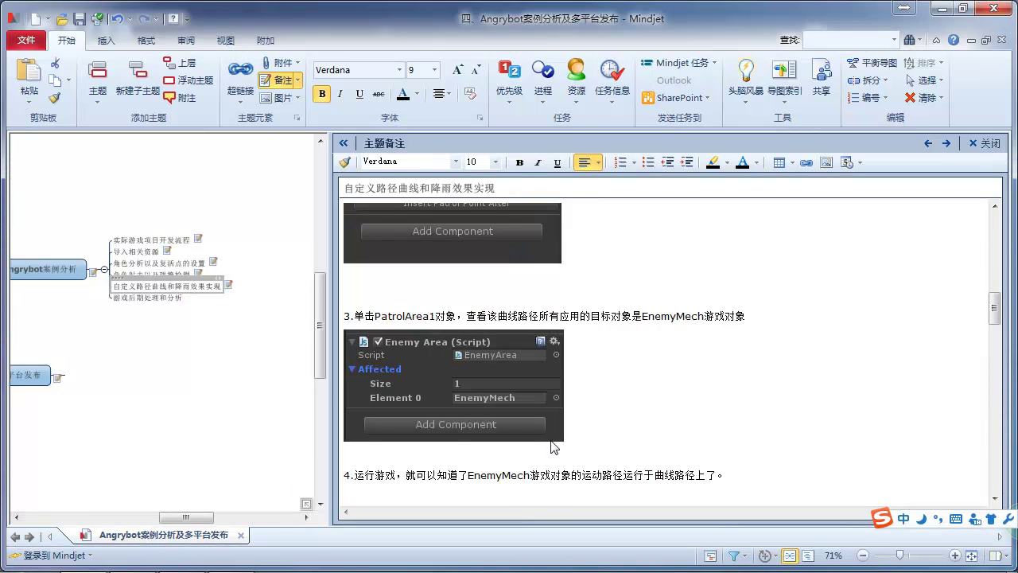
scroll(544, 460, "down", 2)
key("alt+Tab")
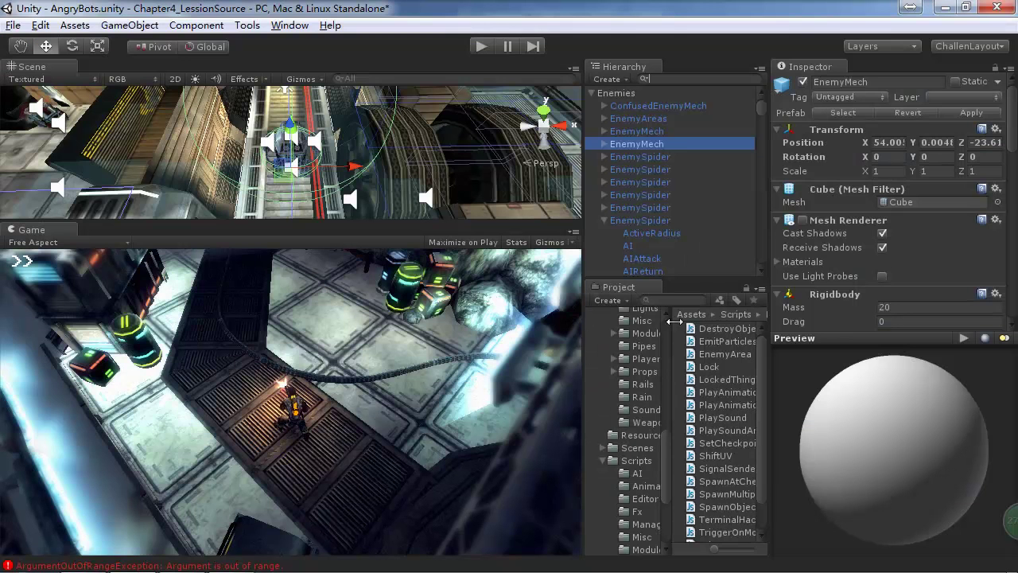
- Expand EnemyAreas in the hierarchy and select PatrolArea1
left_click(604, 144)
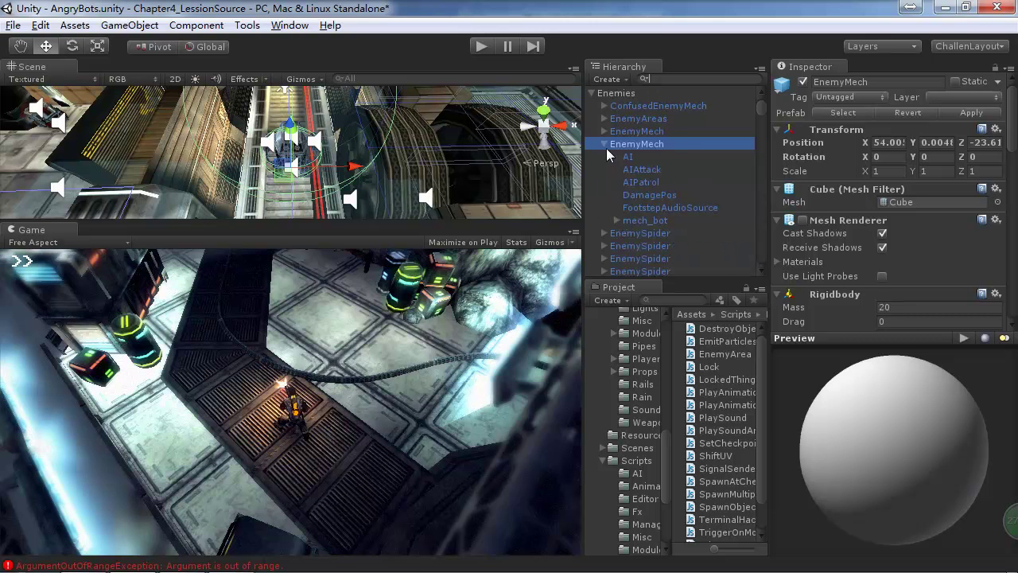
left_click(605, 132)
left_click(603, 118)
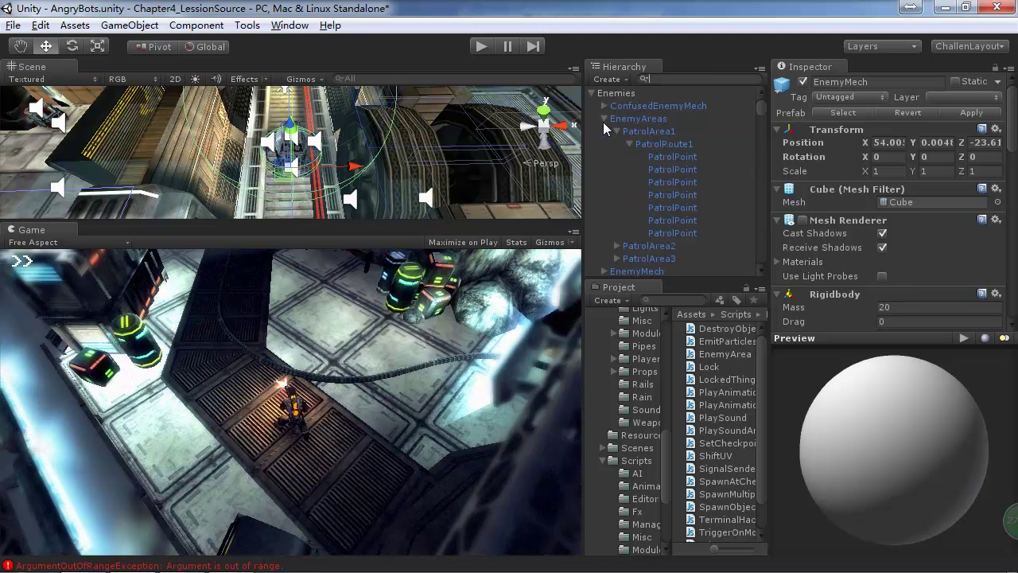
left_click(658, 144)
left_click(660, 131)
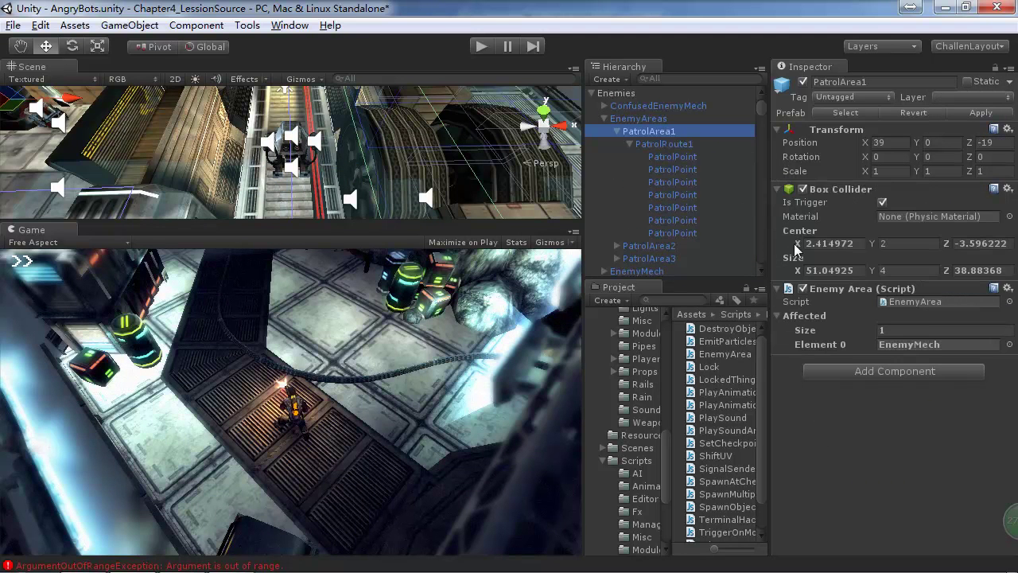
- Locate PatrolArea1's EnemyArea script and view the object choices for Affected Element 0, leaving the choice as it is
left_click(927, 302)
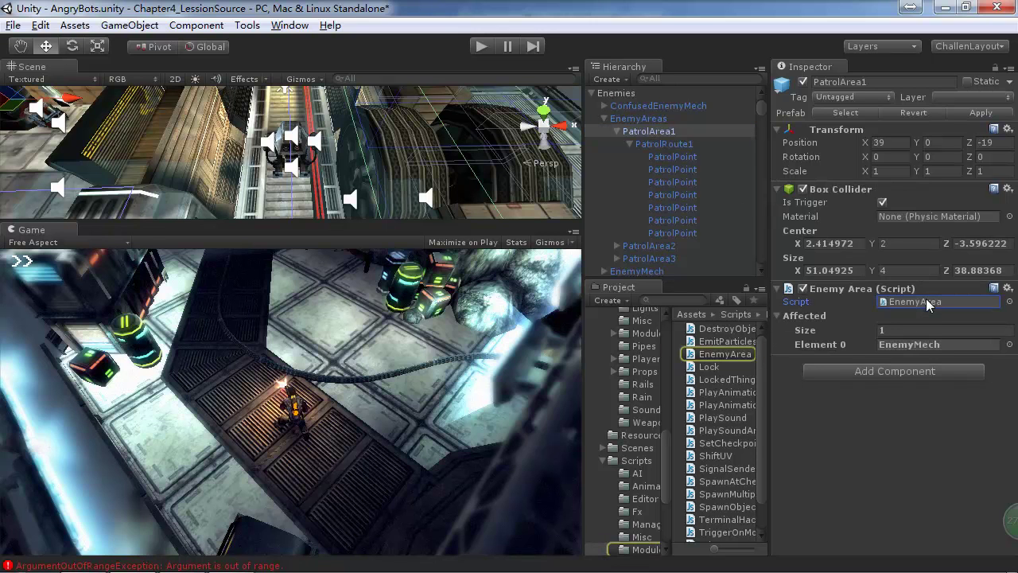
left_click(908, 345)
left_click(1009, 344)
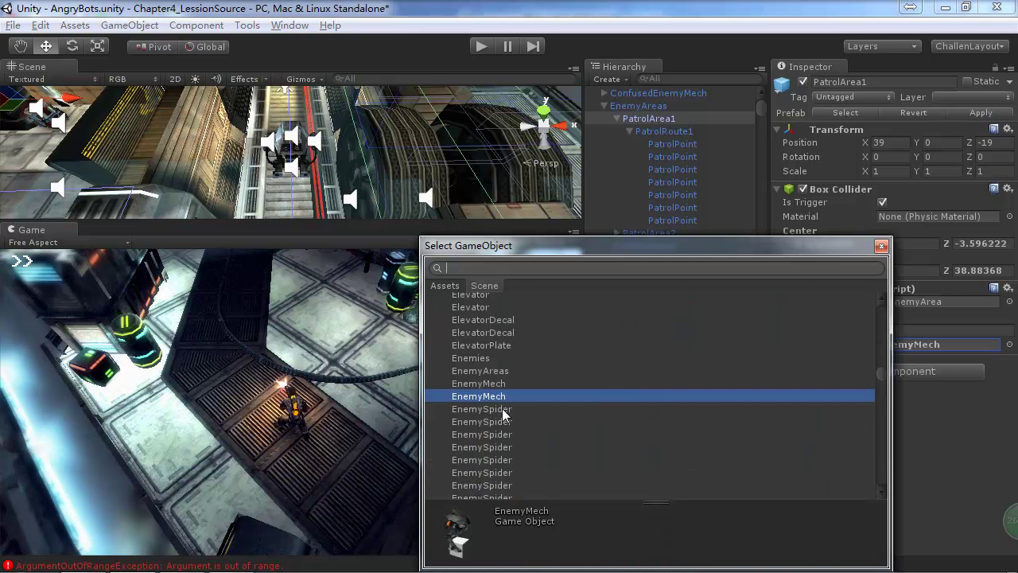
left_click(881, 246)
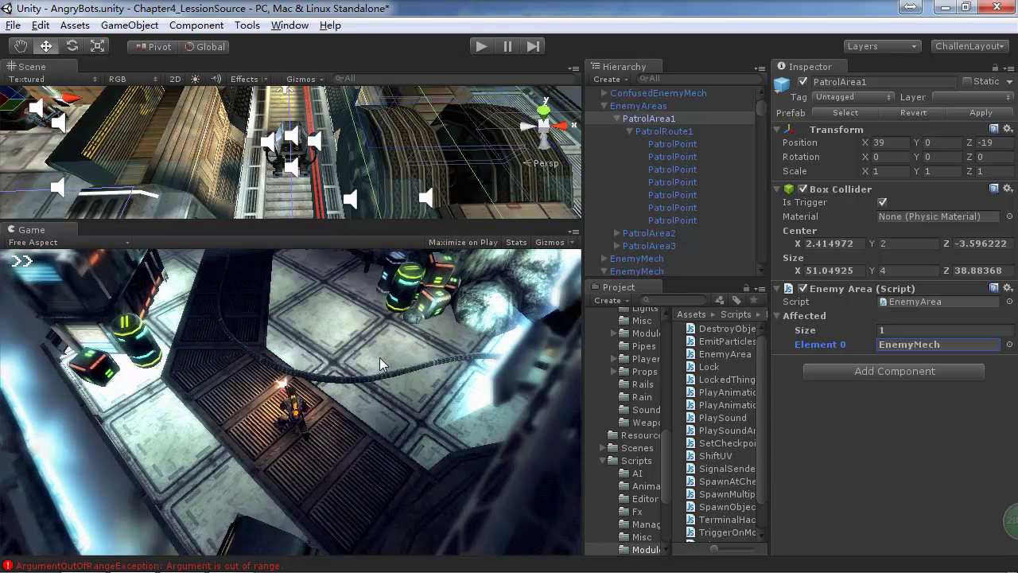
- Check the end of the patrol path notes and the start of the rain effect section in Mindjet, and return to Unity
key("alt+Tab")
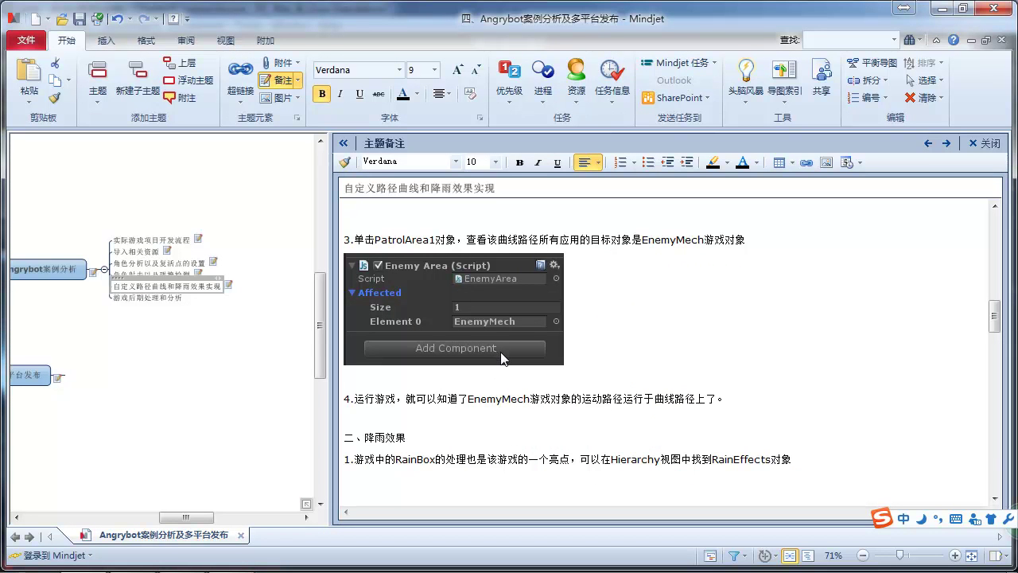
scroll(501, 358, "down", 2)
key("alt+Tab")
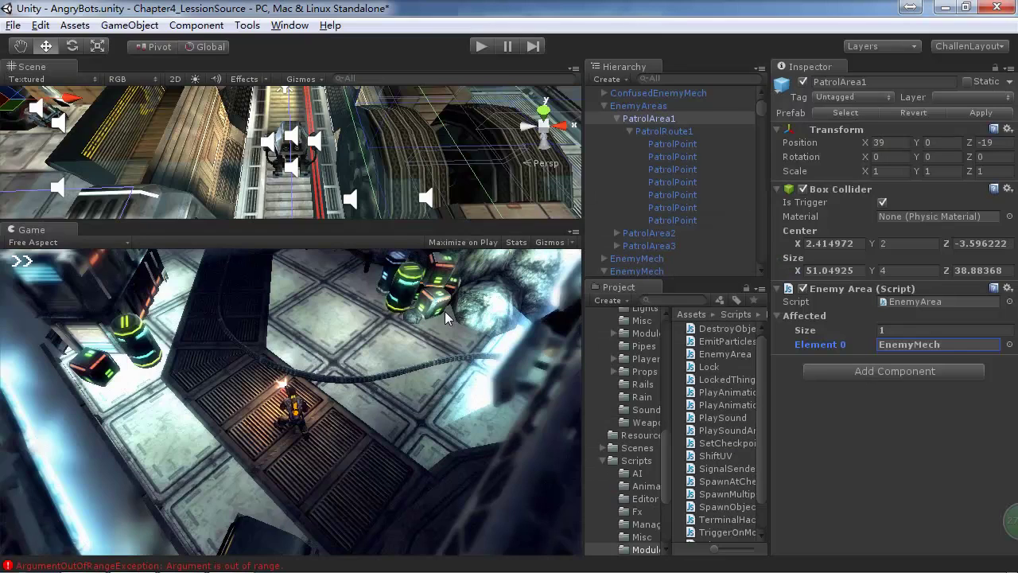
- Run the game, move the character around the patrol area while shooting to observe the enemy, and stop the game
left_click(480, 46)
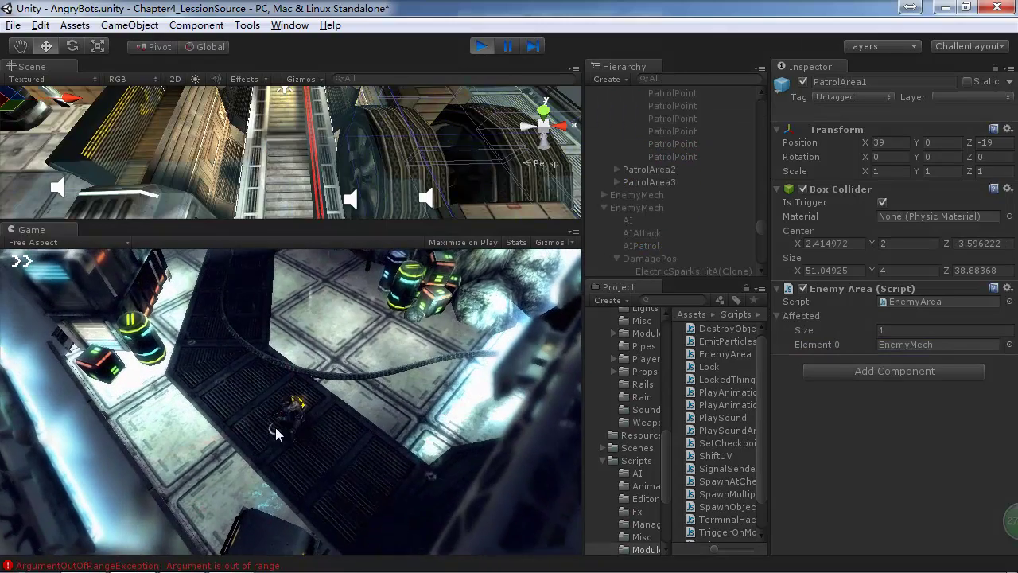
key("w")
key("w")
left_click(275, 380)
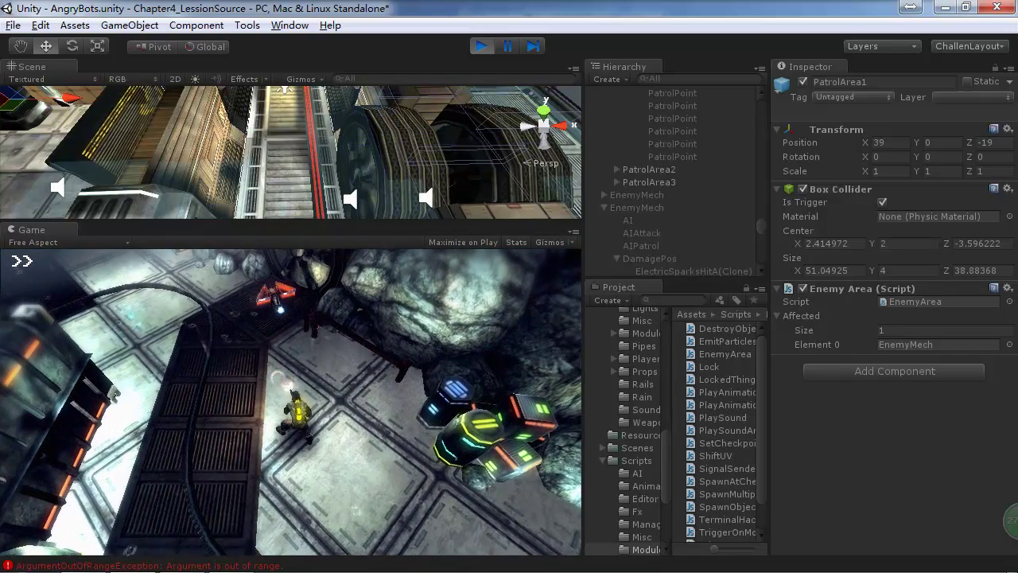
left_click(270, 380)
key("s")
key("d")
key("w")
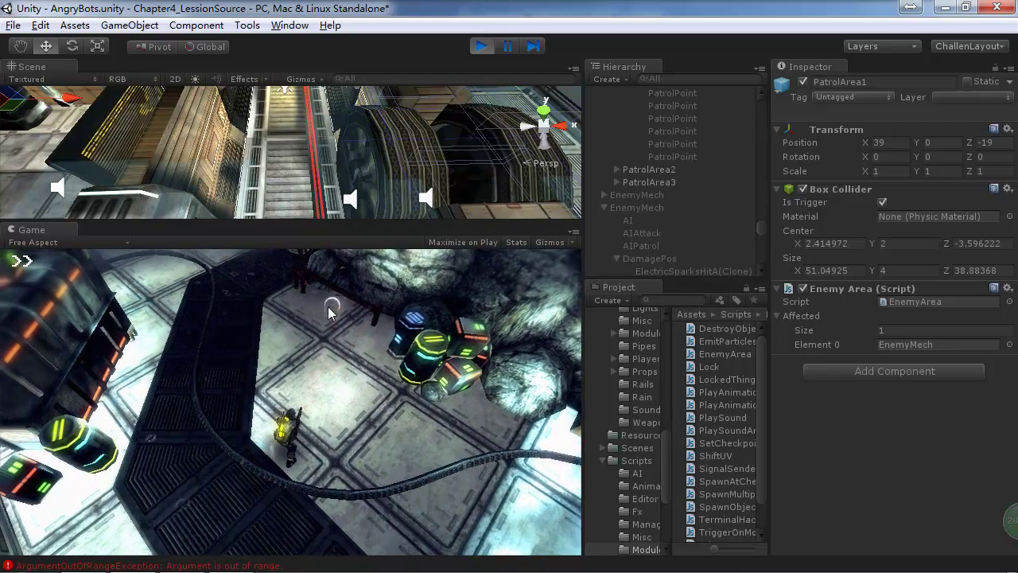
key("w")
key("s")
key("w")
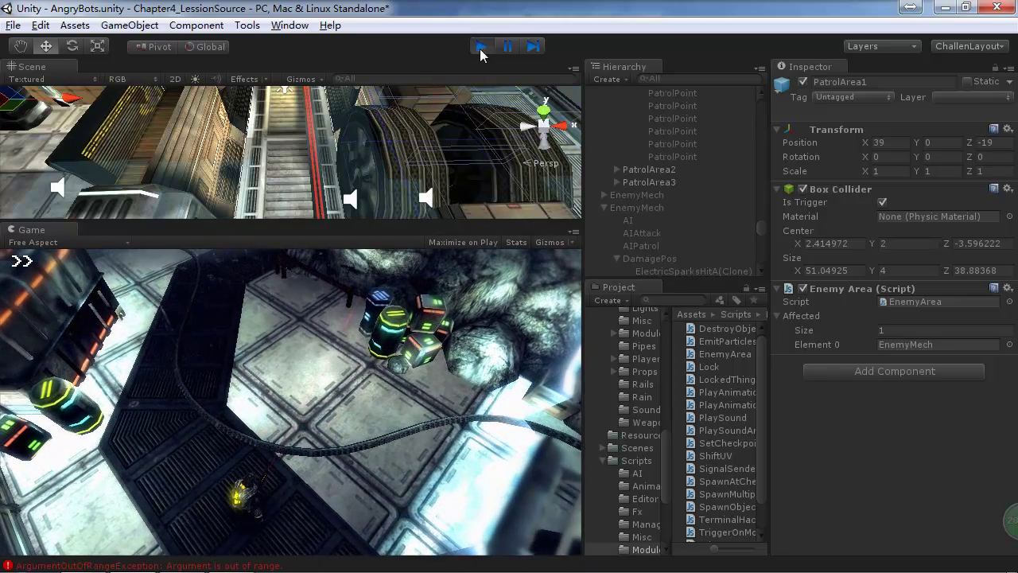
left_click(480, 47)
- Check the start of the rain effect notes in Mindjet, return to Unity and collapse Enemies in the hierarchy
key("alt+Tab")
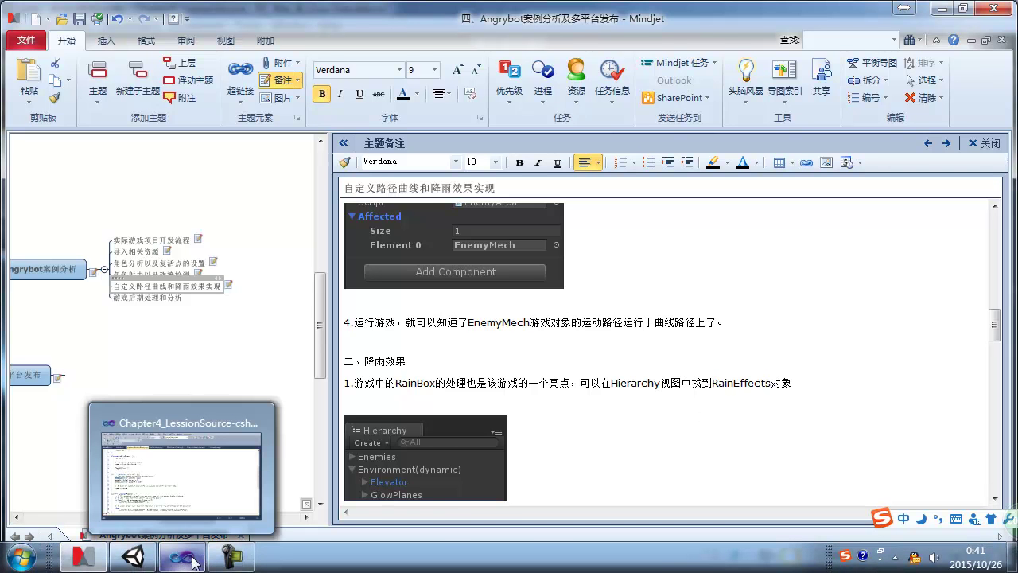
left_click(133, 557)
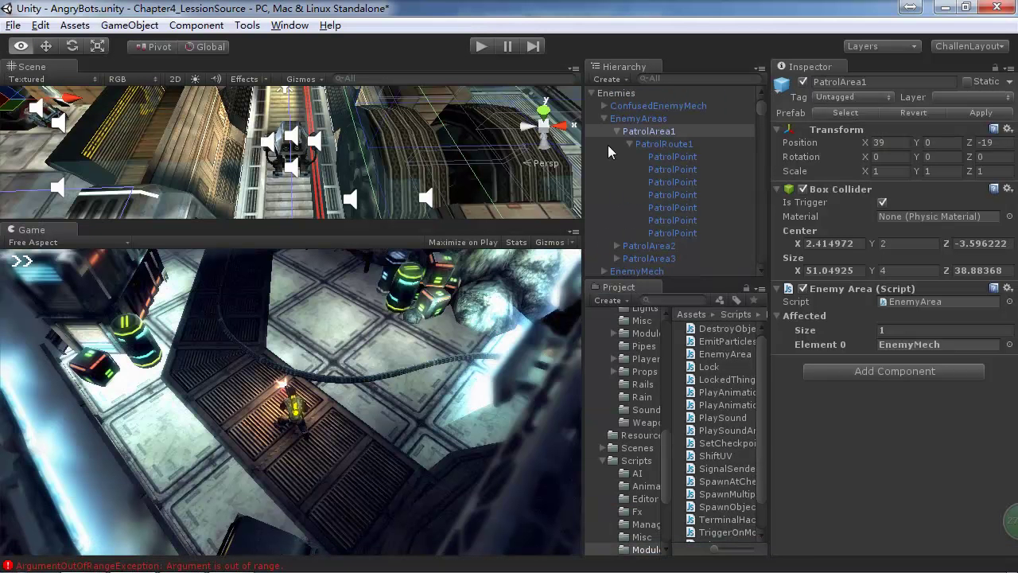
left_click(592, 93)
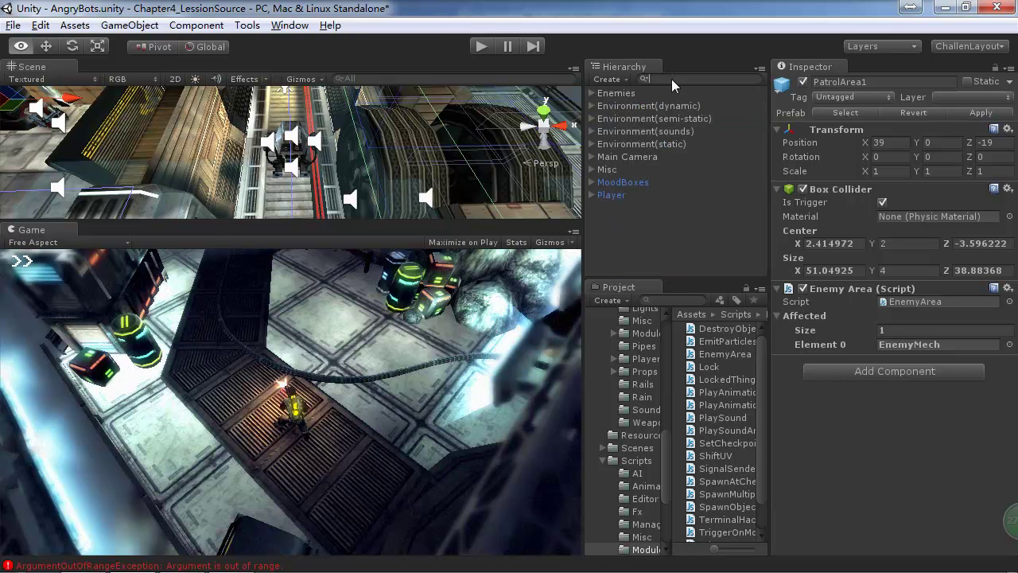
- Search the hierarchy for "rainbox" and inspect the first three RainBox objects one after another
type("rainbox")
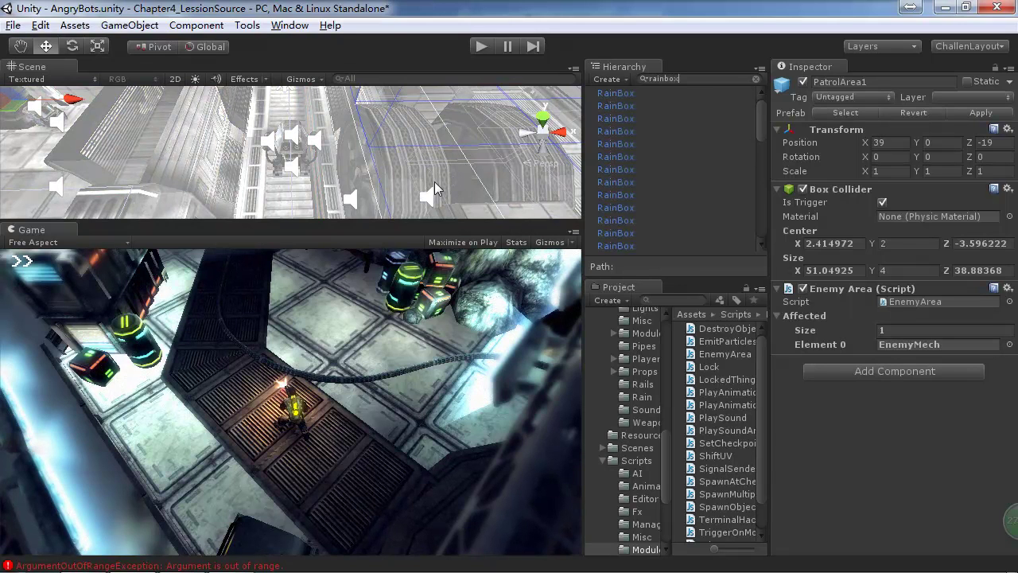
left_click(619, 94)
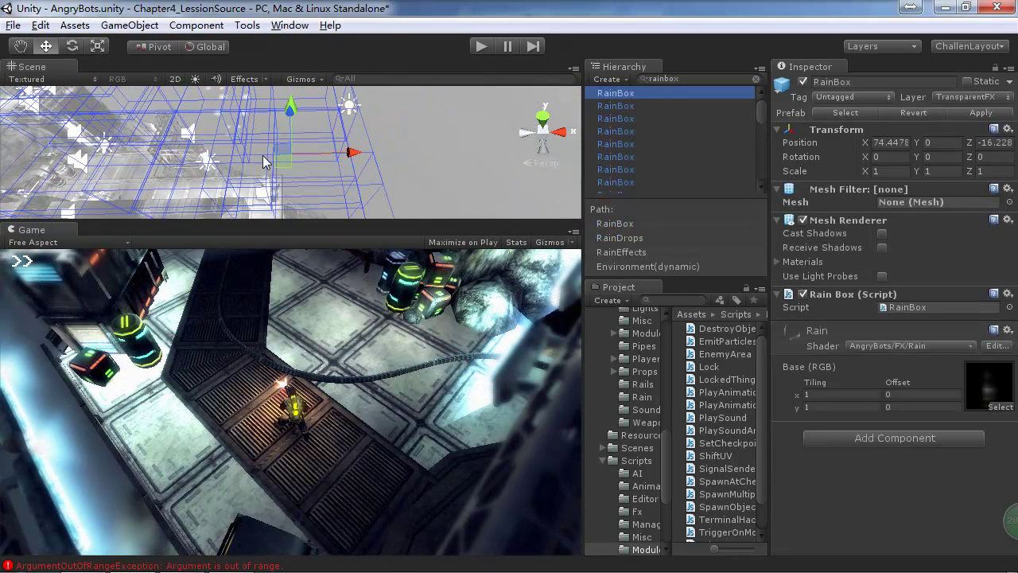
left_click(609, 106)
left_click(628, 118)
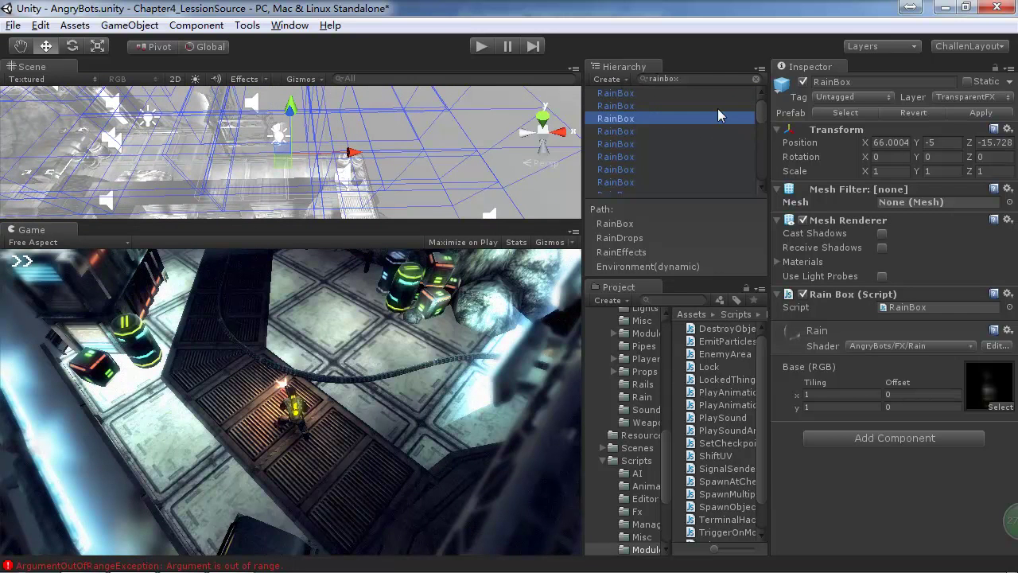
- Clear the hierarchy search, collapse GlowPlanes and select RainEffects under Environment(dynamic)
double_click(690, 79)
key("BackSpace")
left_click_drag(759, 195, 758, 95)
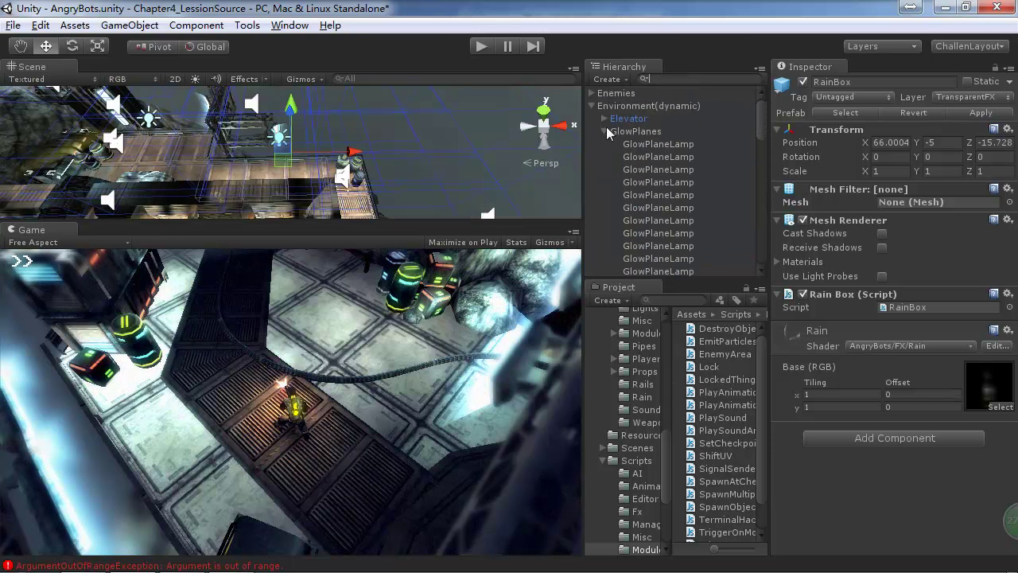
left_click(604, 131)
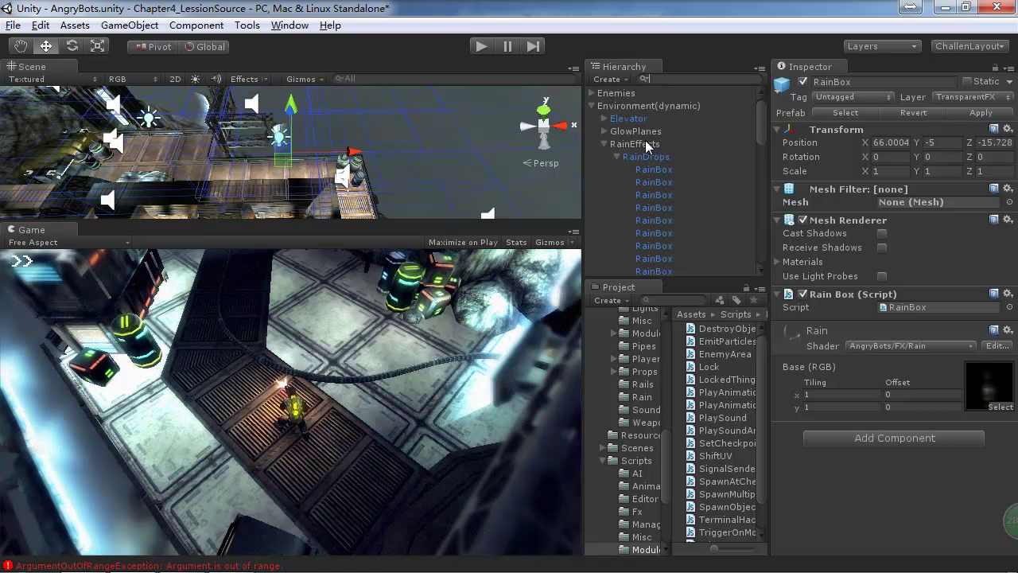
left_click(646, 145)
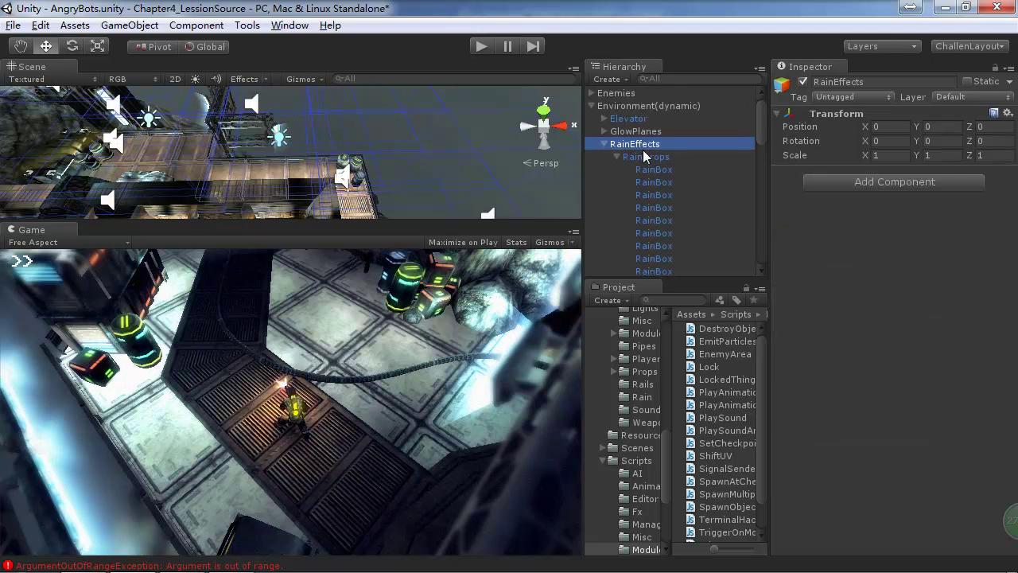
- Deactivate and reactivate RainEffects, and do the same for its child RainDrops
left_click(804, 83)
left_click(804, 82)
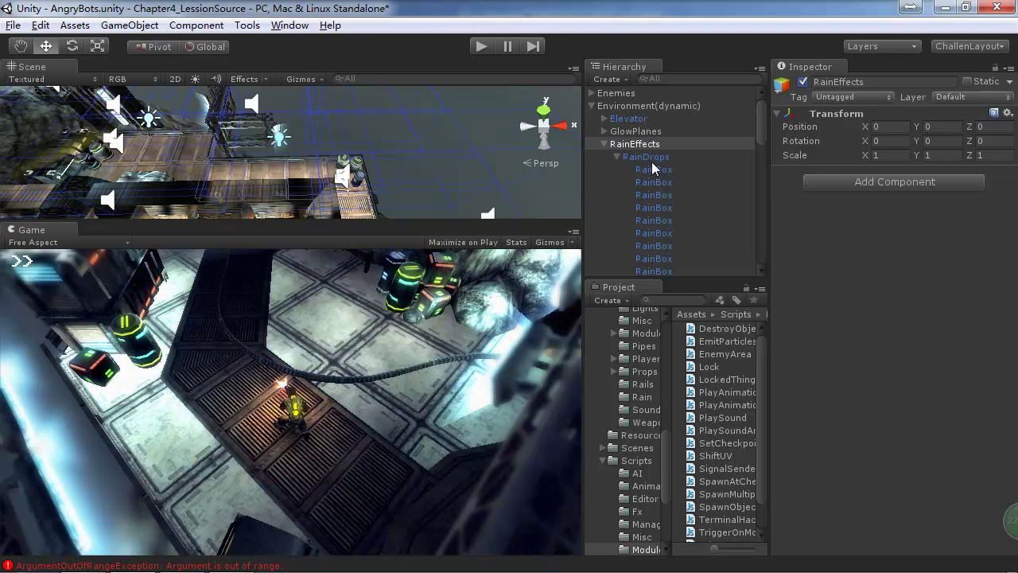
left_click(648, 157)
left_click(803, 83)
left_click(803, 83)
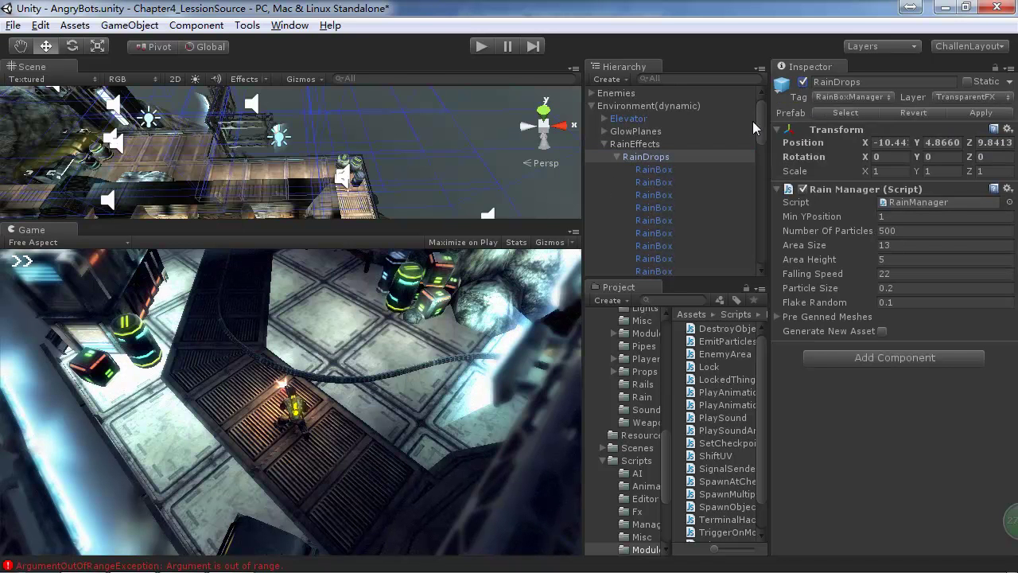
- Frame the first RainBox under RainDrops in the scene and switch it off and on twice
double_click(660, 170)
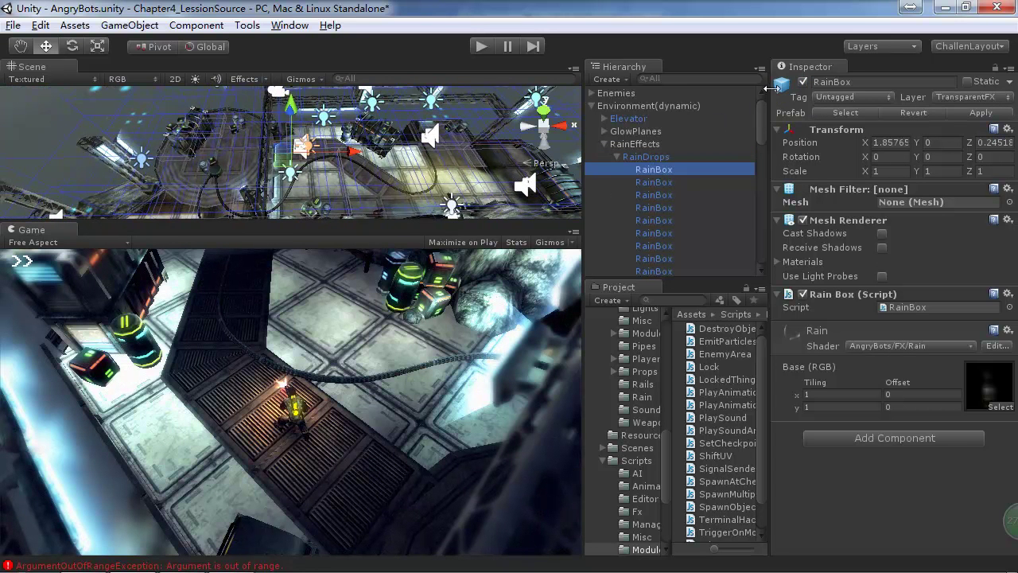
left_click(803, 83)
left_click(803, 83)
left_click(803, 82)
left_click(803, 83)
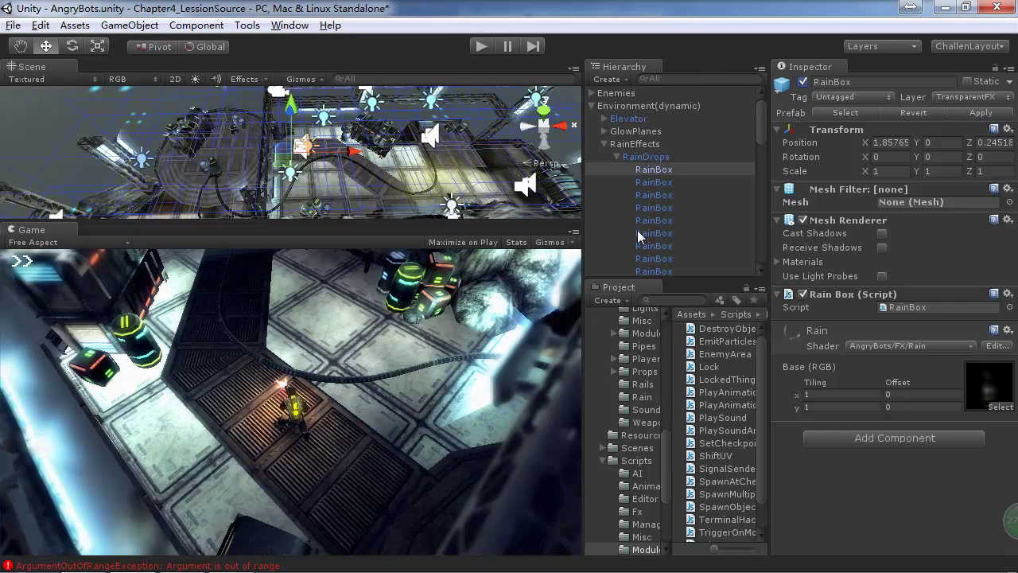
- View the RainEffects hierarchy picture in the Mindjet notes, return to Unity and collapse RainDrops
key("alt+Tab")
scroll(563, 282, "down", 5)
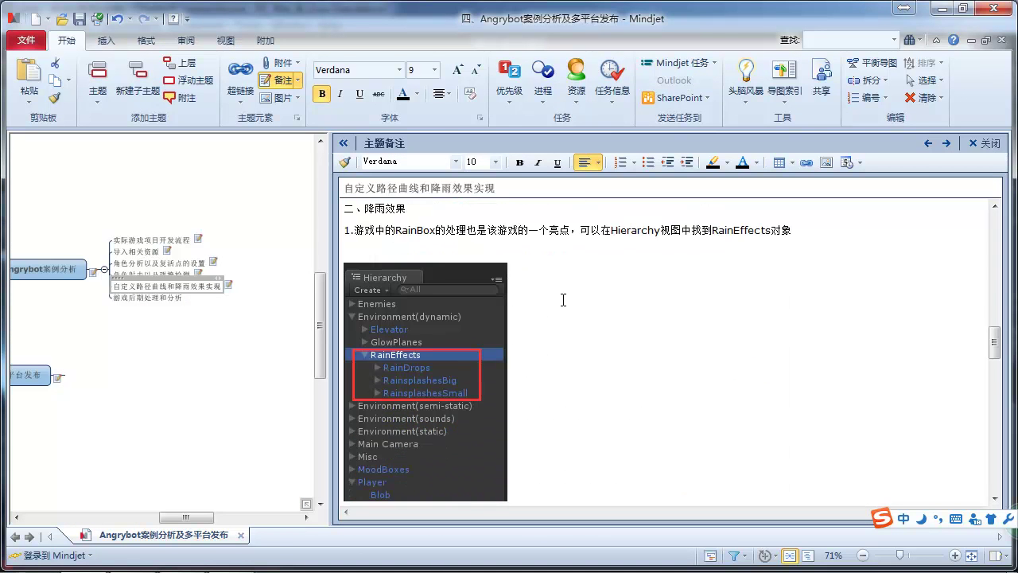
key("alt+Tab")
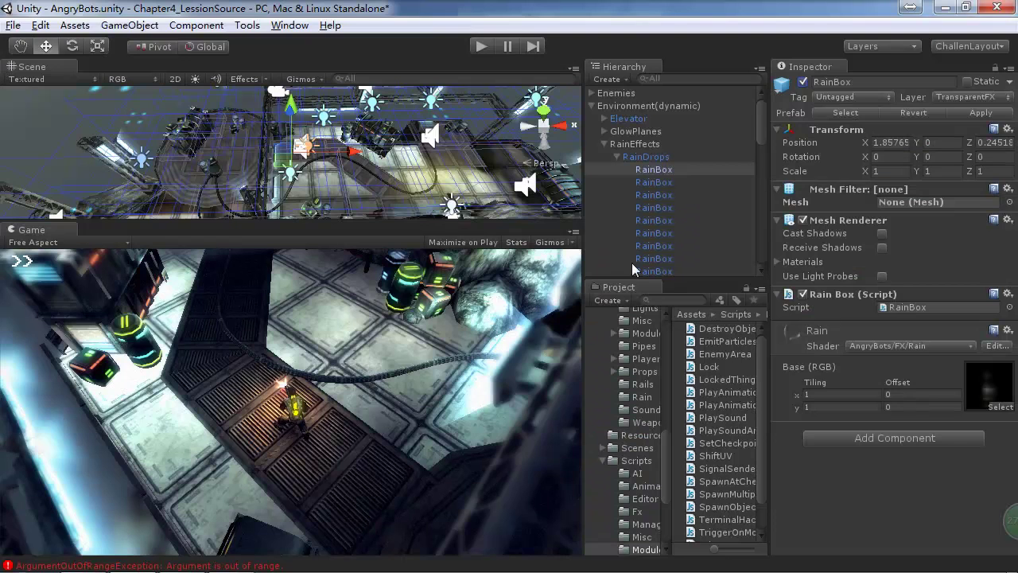
left_click(617, 158)
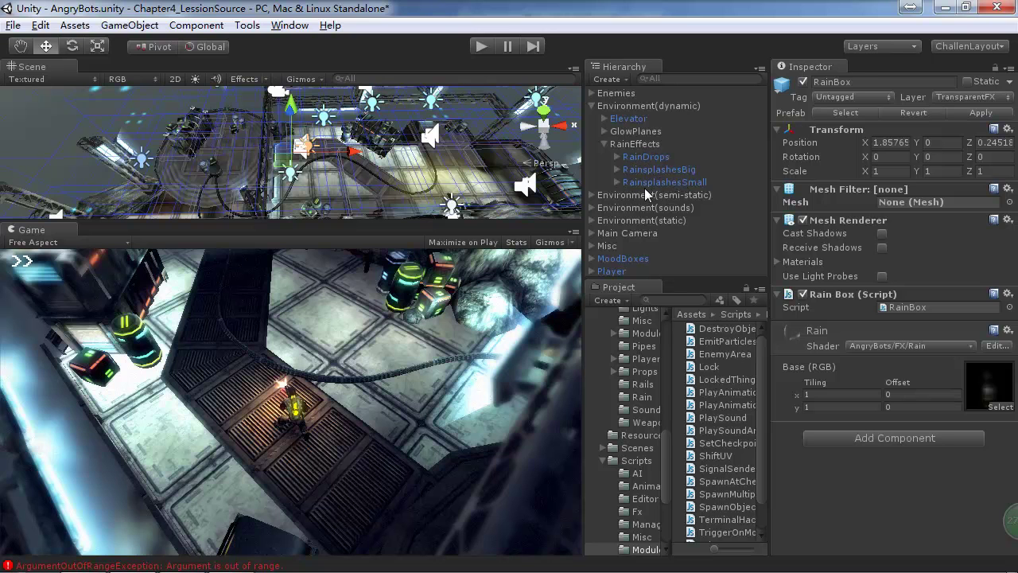
- Inspect the components of RainsplashesBig, RainEffects and RainDrops by selecting them in turn
left_click(659, 170)
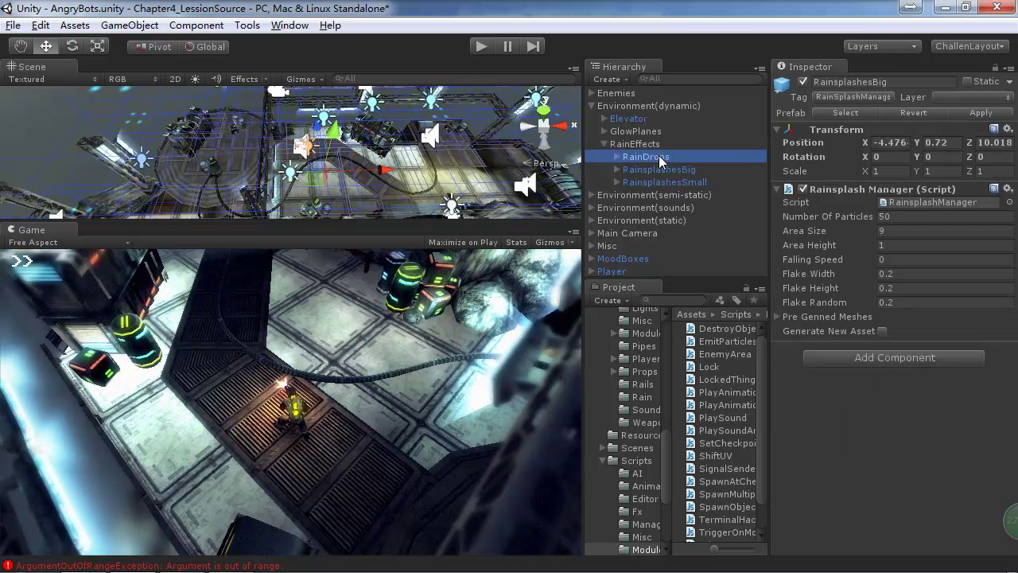
left_click(652, 144)
left_click(654, 157)
left_click(658, 169)
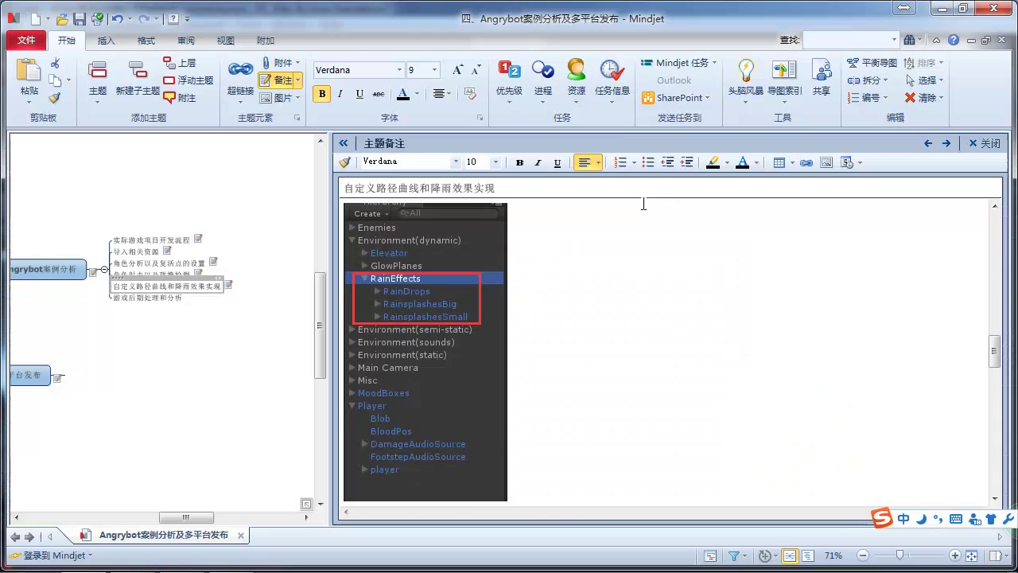
- Read the Mindjet notes on RainDrops and RainManager, and expand RainDrops and its Pre Genned Meshes list in Unity
scroll(635, 258, "down", 5)
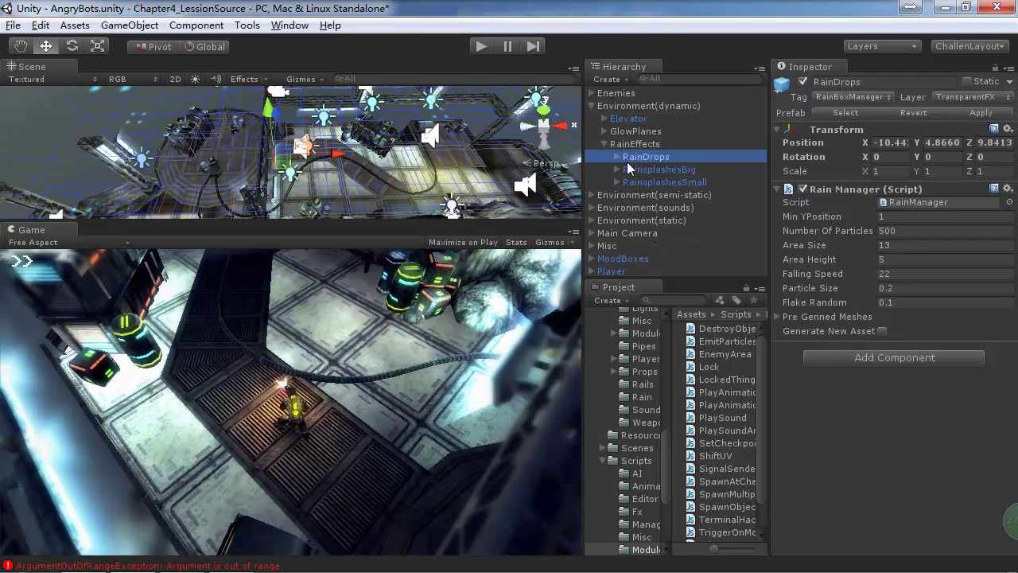
left_click(616, 157)
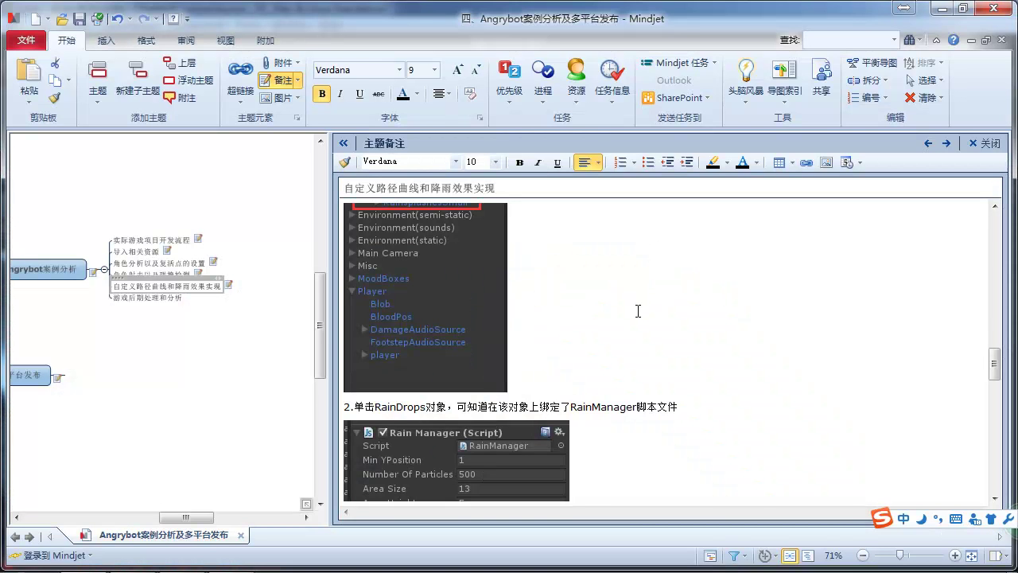
scroll(639, 313, "down", 5)
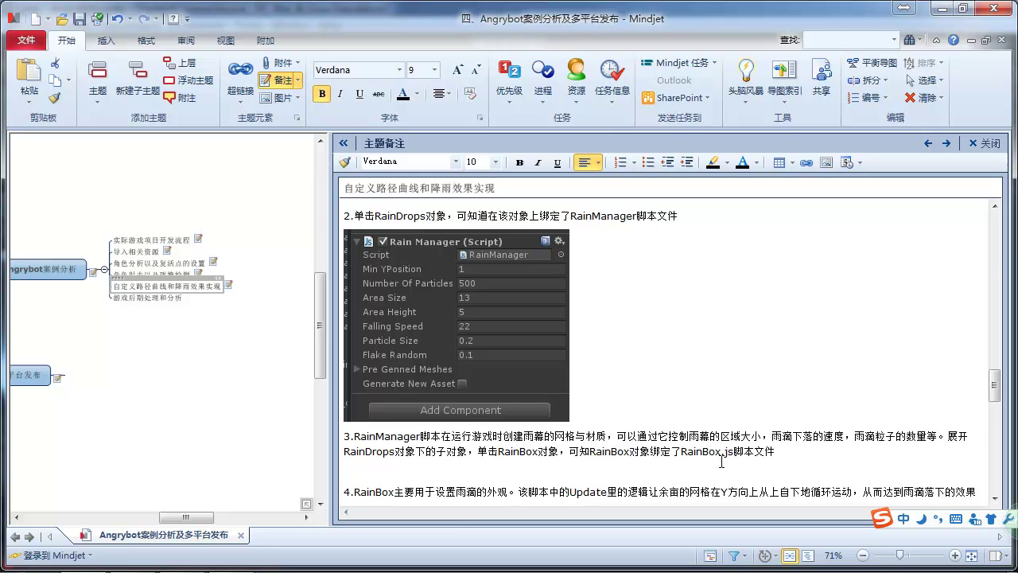
key("alt+Tab")
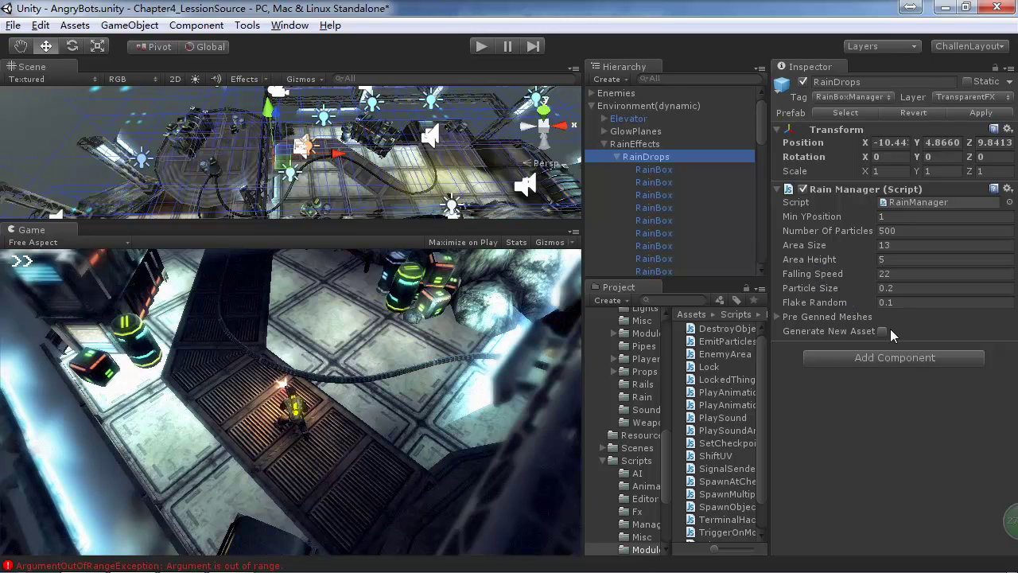
left_click(781, 318)
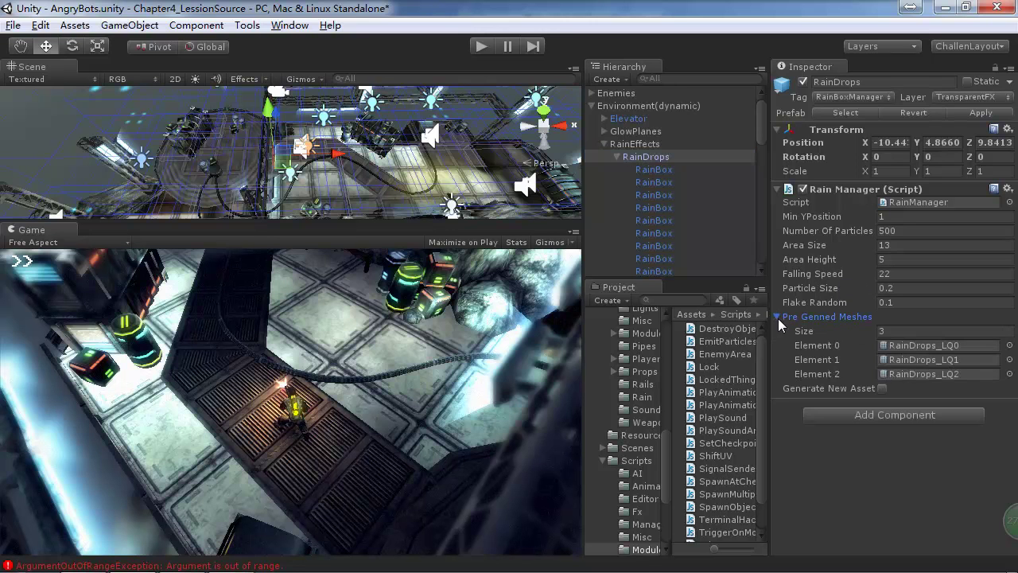
- Select the first RainBox, open its RainStreak base texture in the image viewer to examine it at several zooms, and close the viewer
left_click(665, 169)
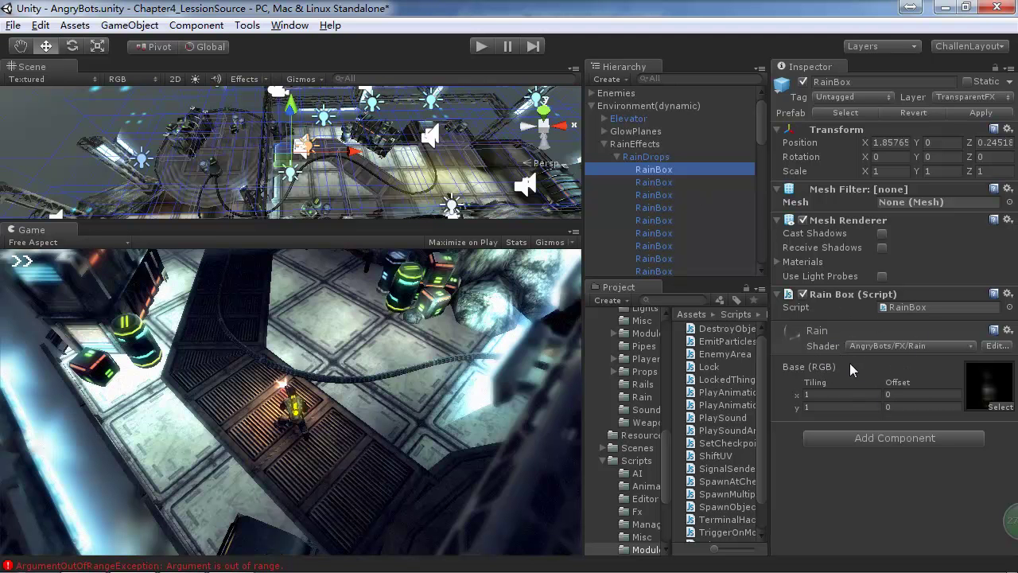
left_click(999, 406)
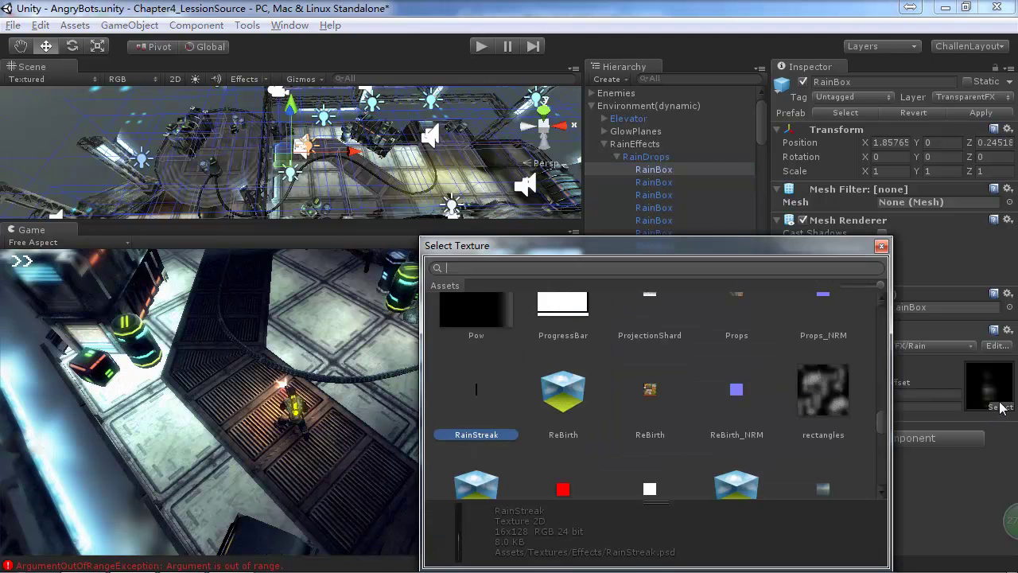
left_click(994, 382)
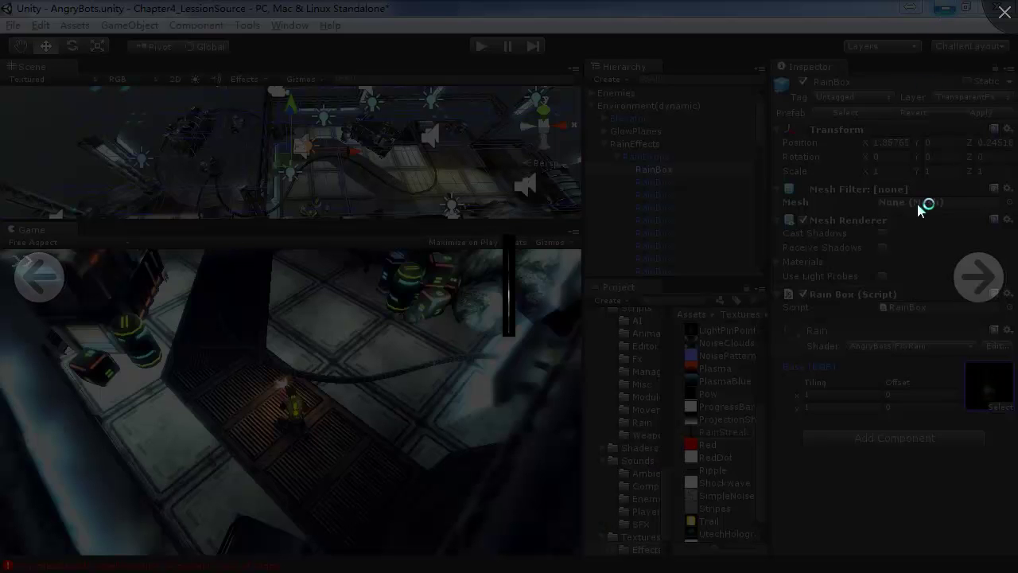
scroll(526, 341, "up", 5)
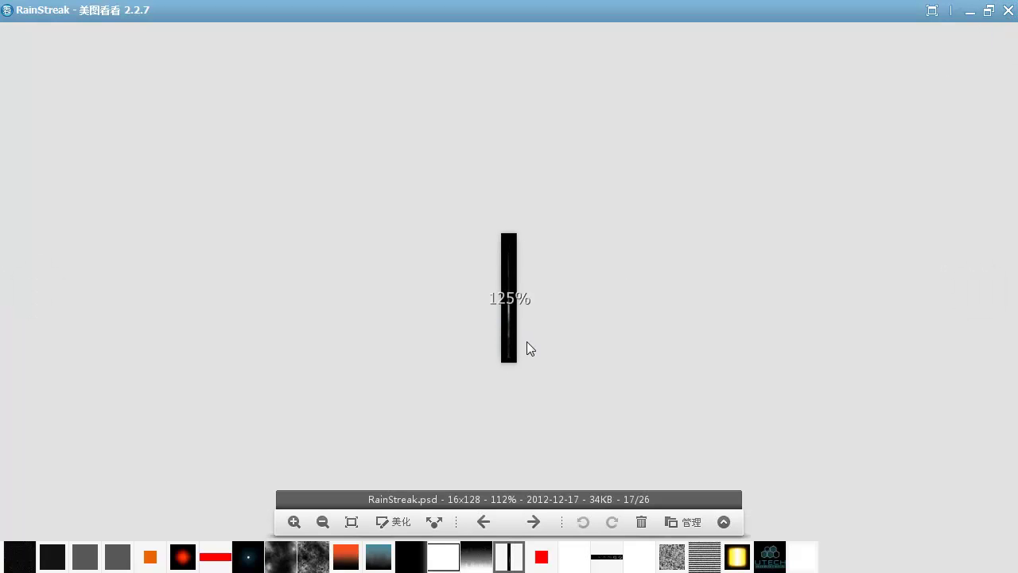
scroll(529, 347, "down", 3)
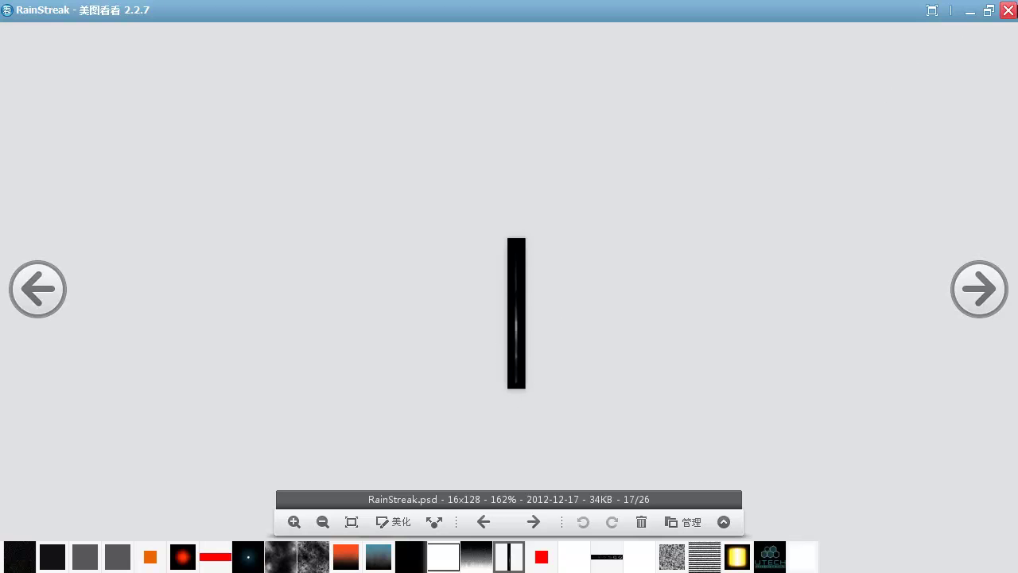
left_click(1008, 10)
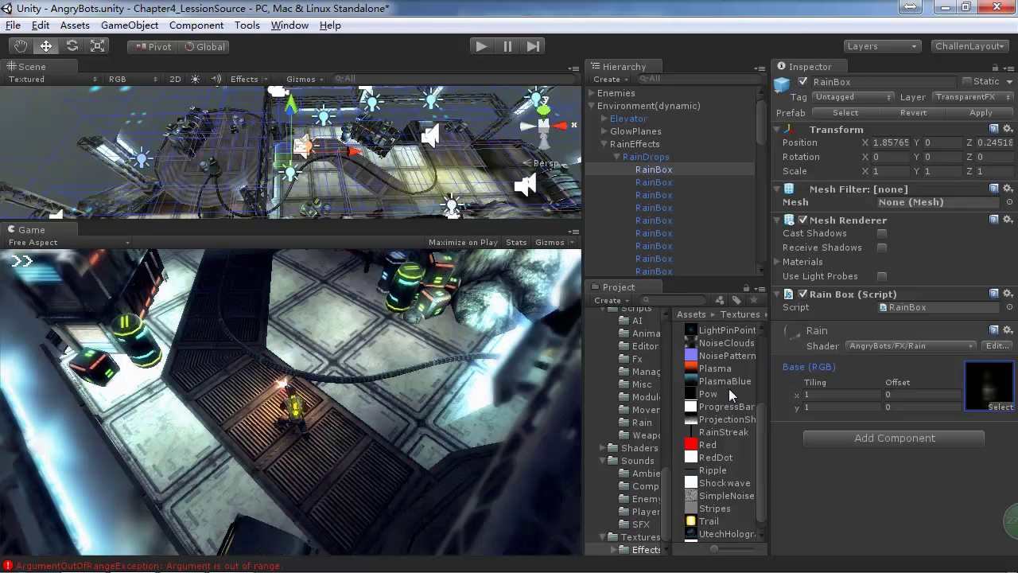
- Recheck the RainManager and RainBox notes in Mindjet, and return to Unity
key("alt+Tab")
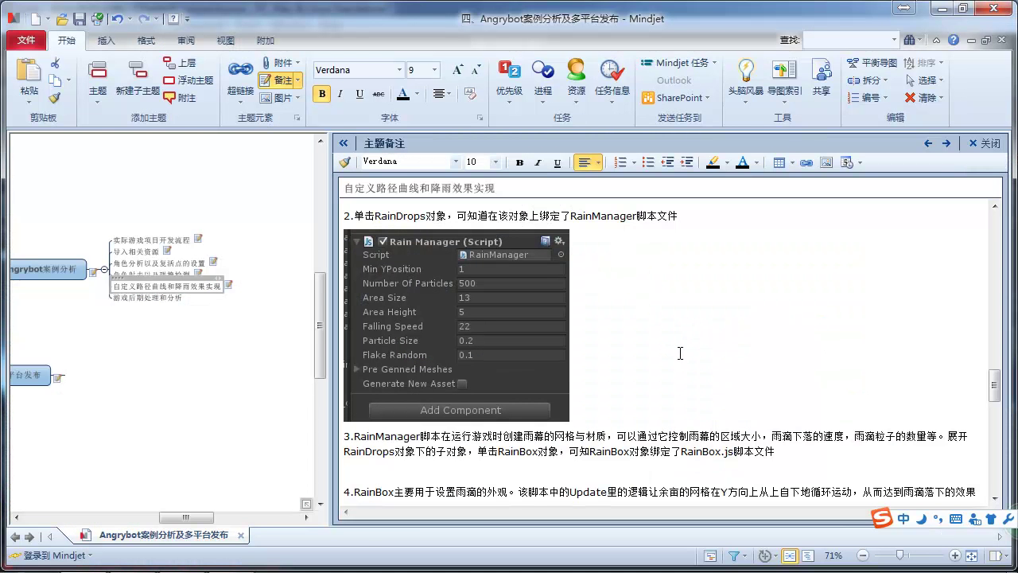
key("alt+Tab")
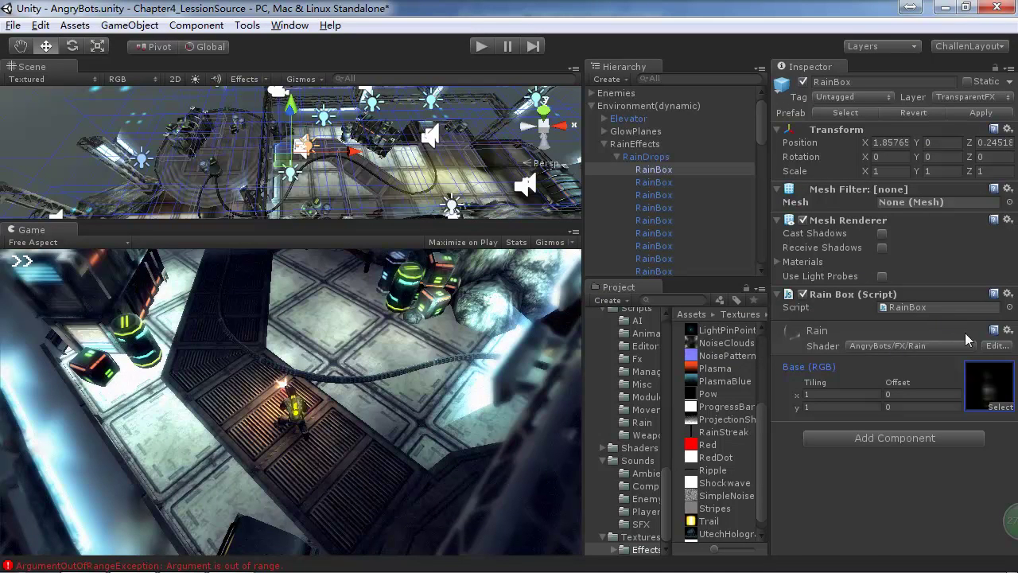
- Open the RainBox script from the selected RainBox object in Visual Studio and review its Update function
double_click(927, 311)
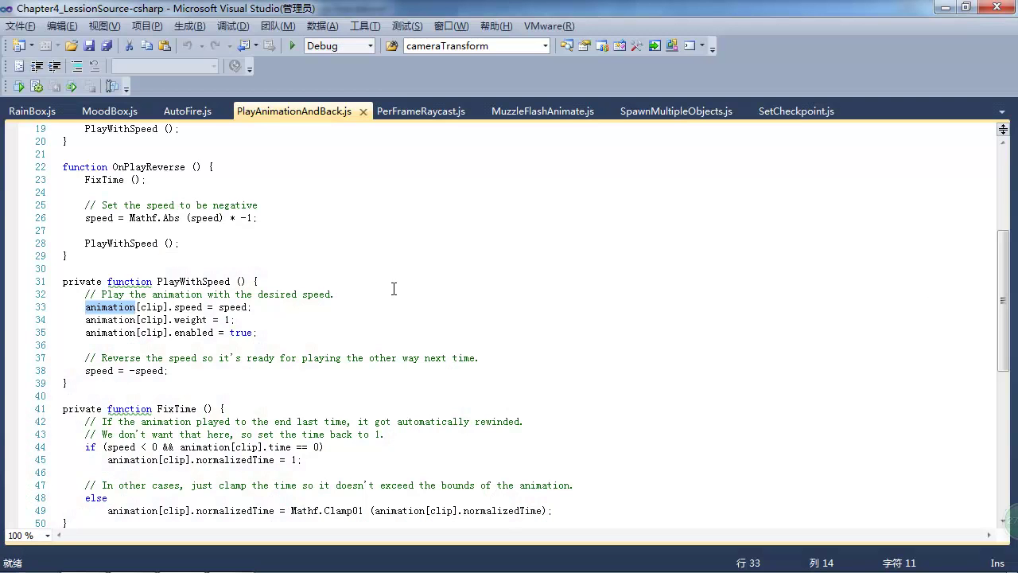
left_click(29, 112)
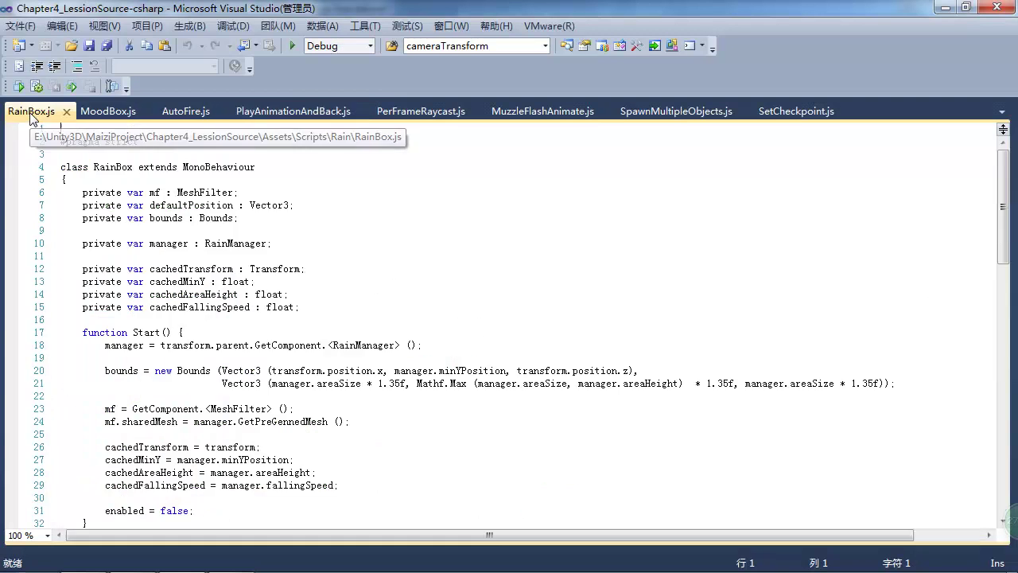
scroll(358, 316, "down", 17)
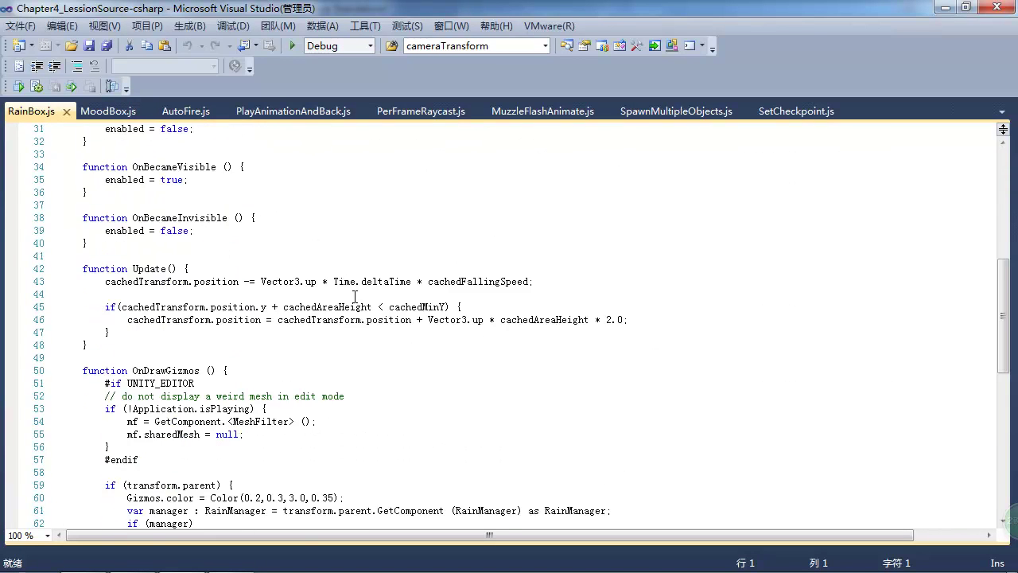
scroll(354, 297, "up", 4)
scroll(355, 296, "up", 3)
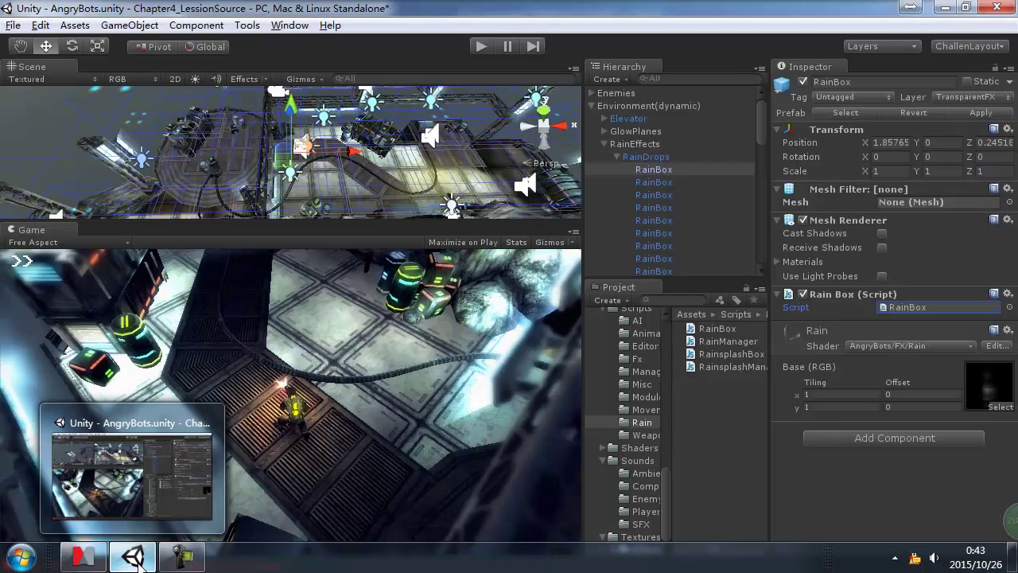
- In the Mindjet notes, correct the mistyped word before 的网格 in item 4 to 雨幕 and save the document
left_click(83, 556)
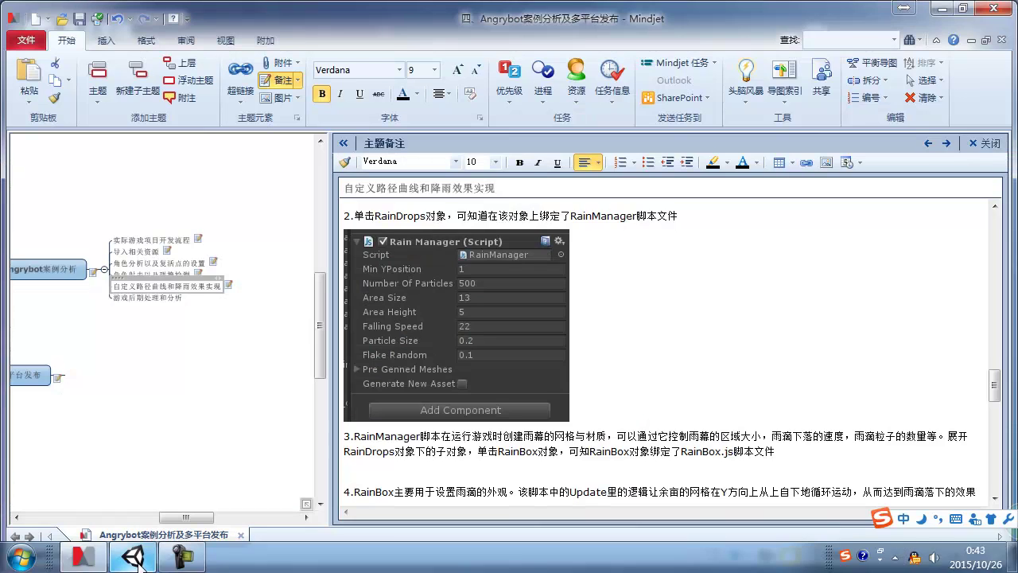
scroll(553, 472, "down", 1)
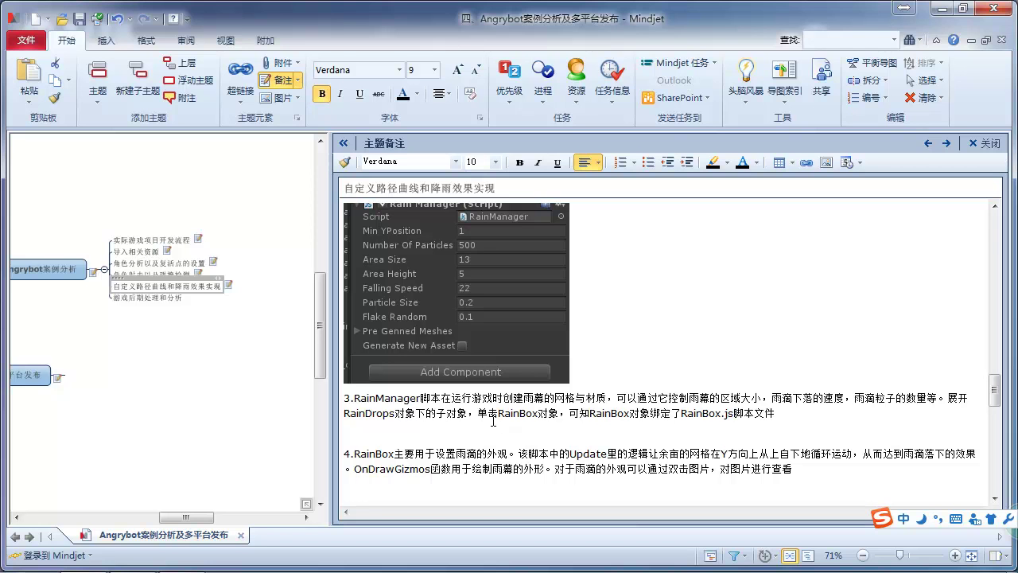
left_click_drag(678, 455, 660, 458)
type("yumu")
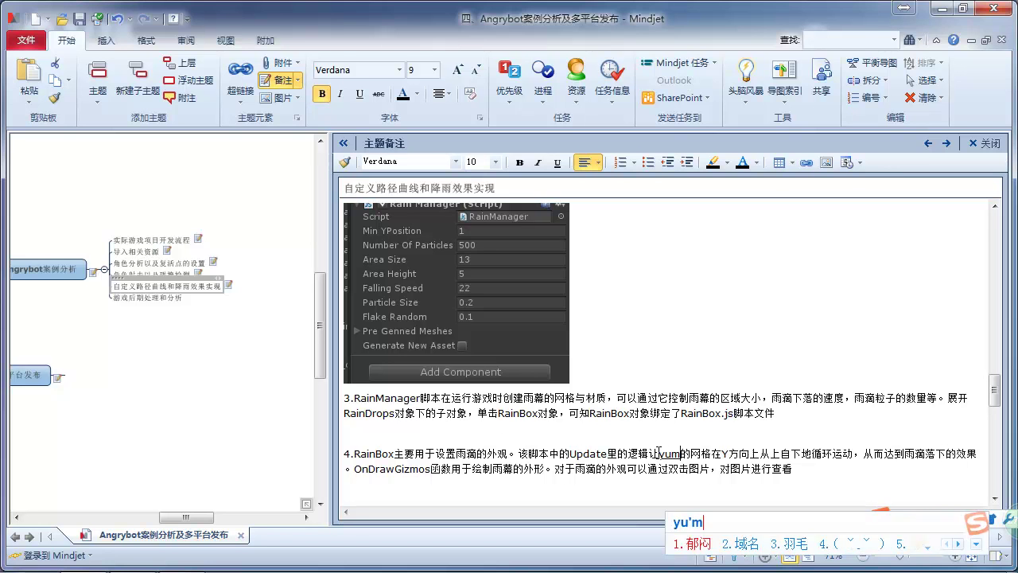
key("Escape")
type("yumu")
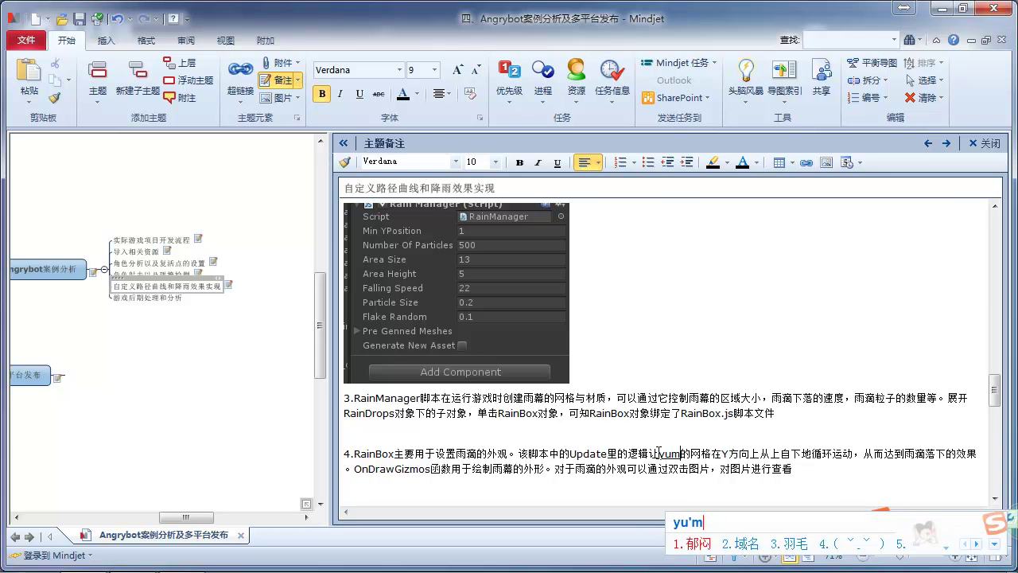
key("space")
key("ctrl+s")
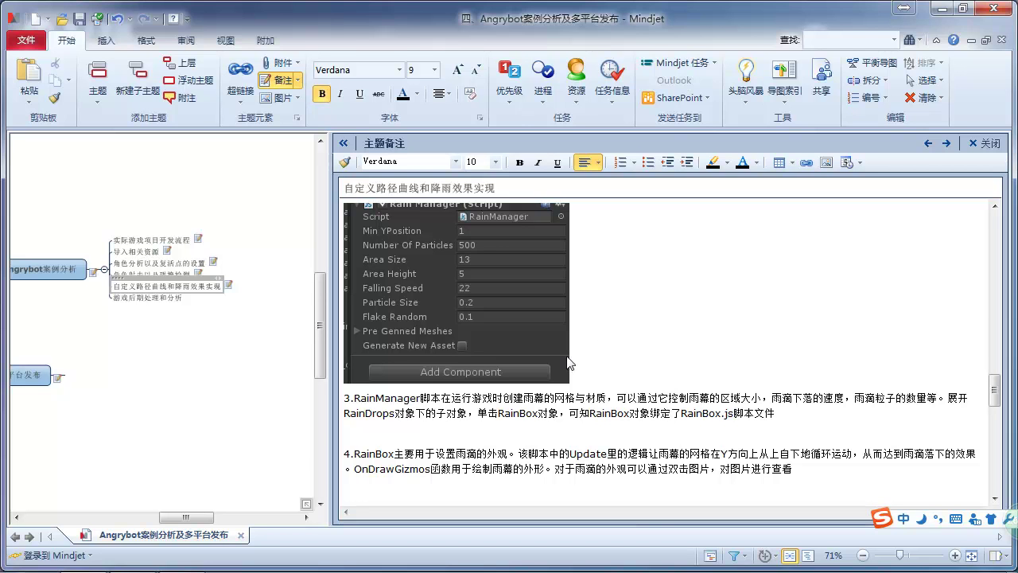
- Reopen the RainBox script from Unity, and read items 4 and 5 of the Mindjet notes while Visual Studio loads
left_click(131, 561)
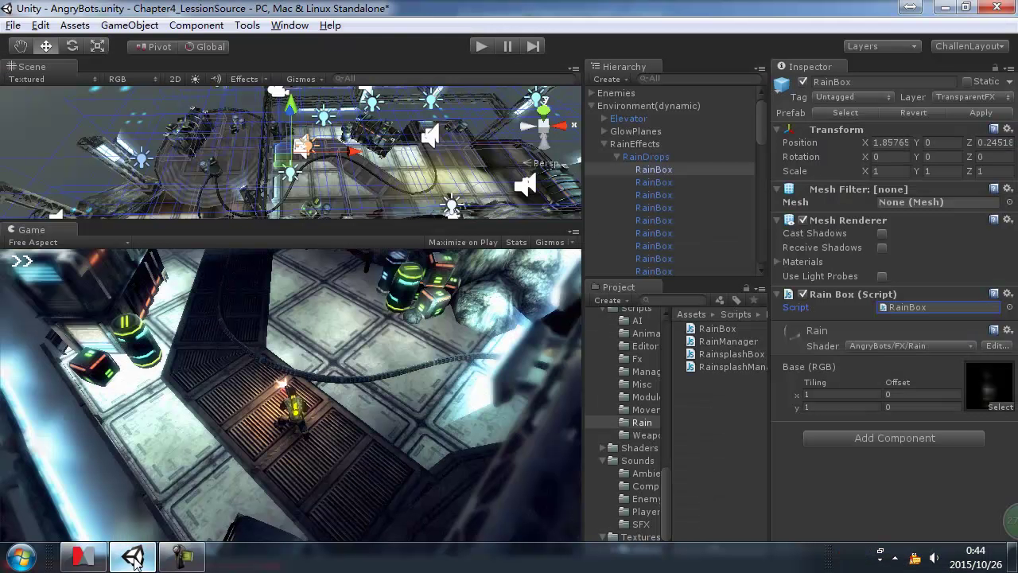
double_click(921, 307)
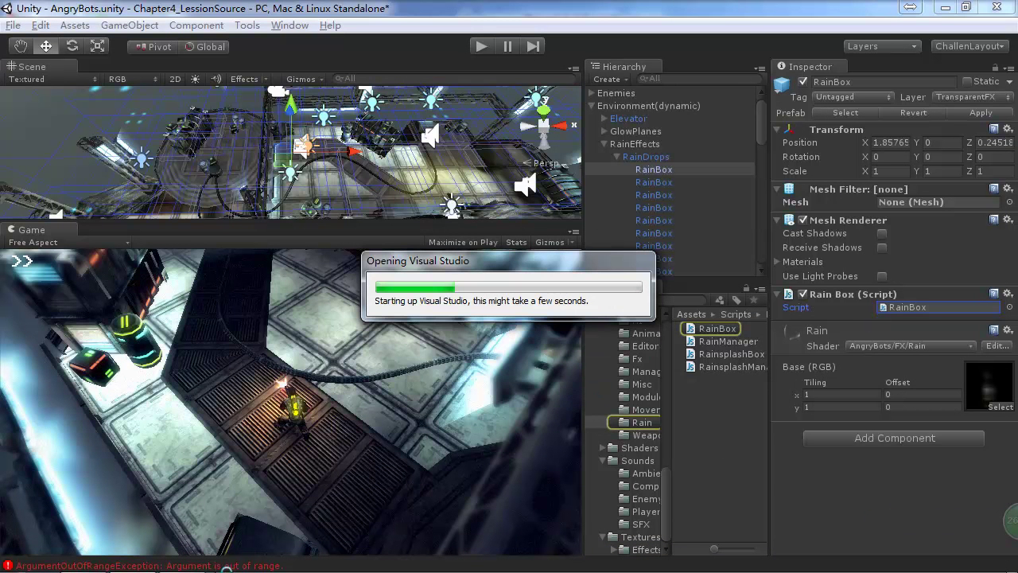
left_click(83, 556)
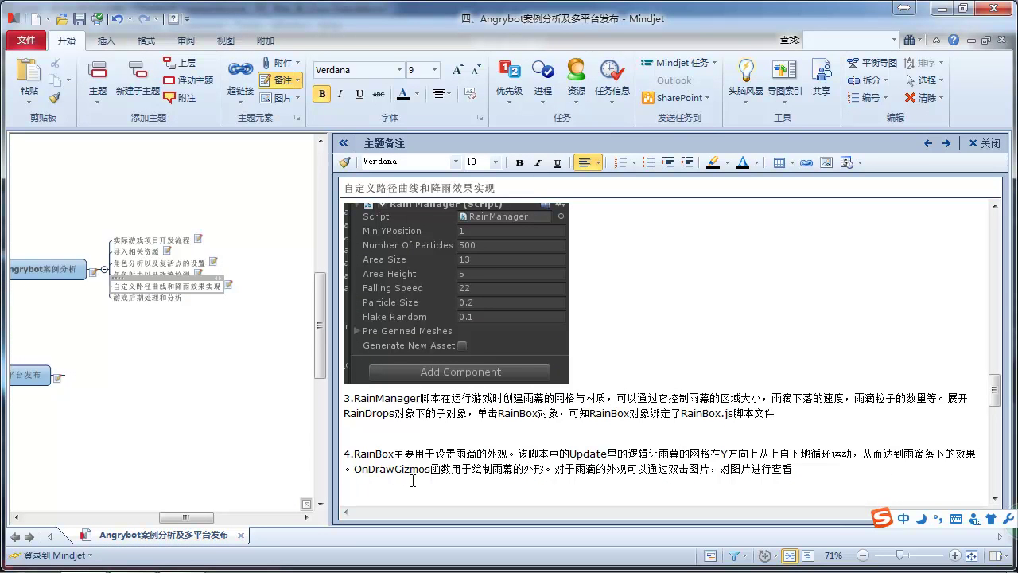
type("5.雨滴下落到地面产生后的大的涟漪效果通过RainsplashesBig对象控制，单击RainsplashesBig对象我们可以看看脚本")
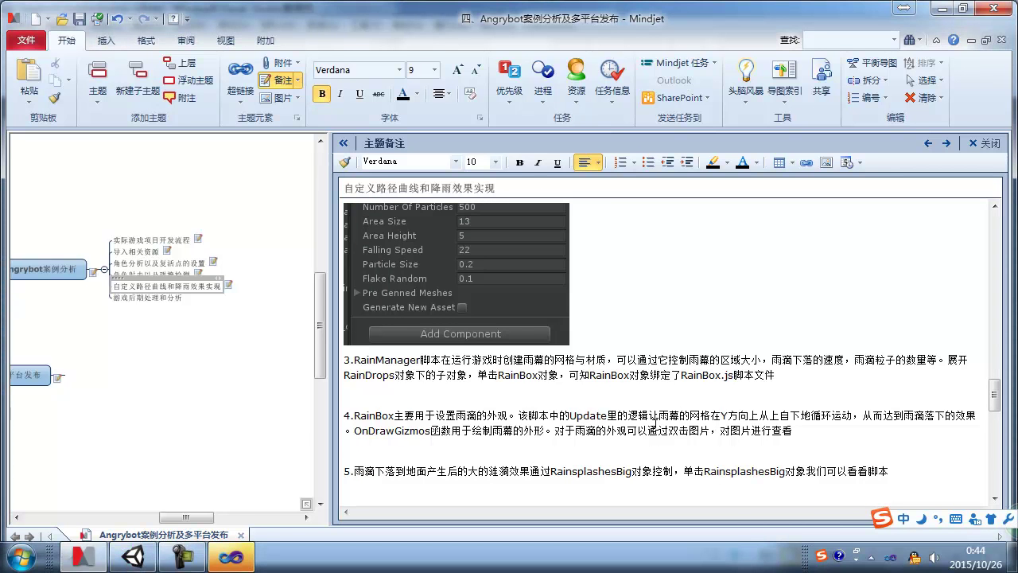
- Examine the OnDrawGizmos function in RainBox.js in Visual Studio, and go back to the Mindjet notes
left_click(230, 555)
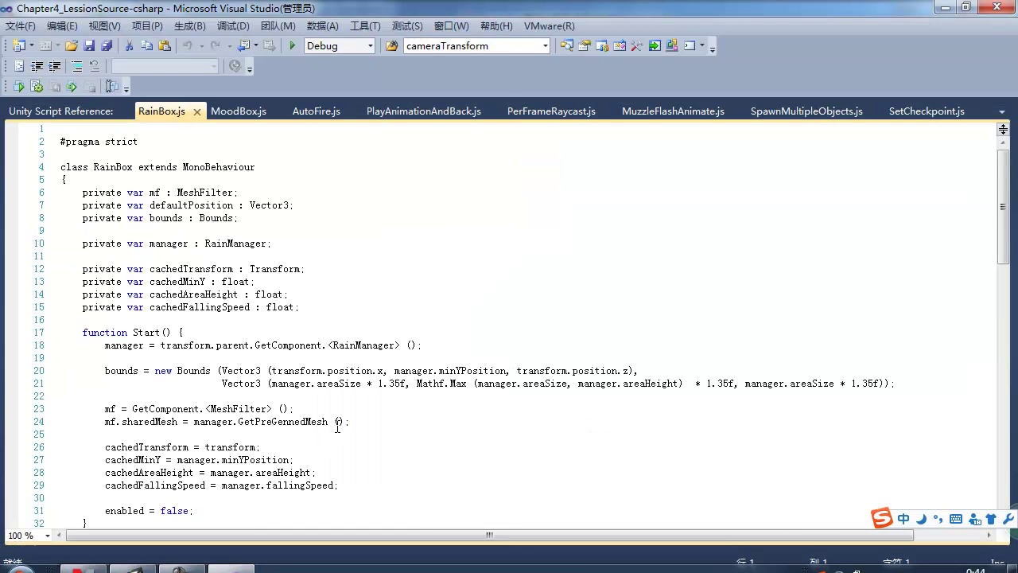
scroll(393, 423, "down", 11)
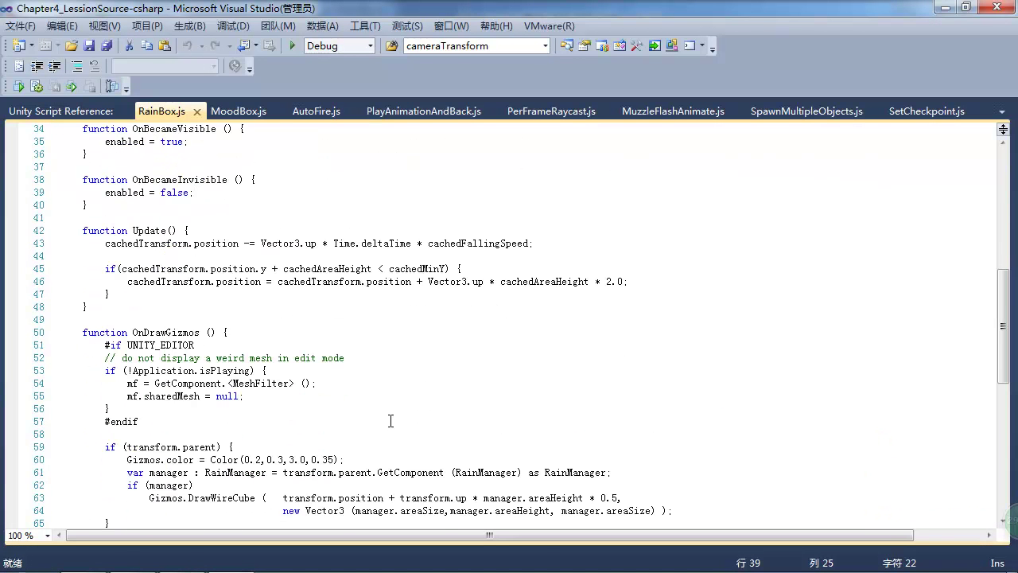
scroll(393, 423, "down", 2)
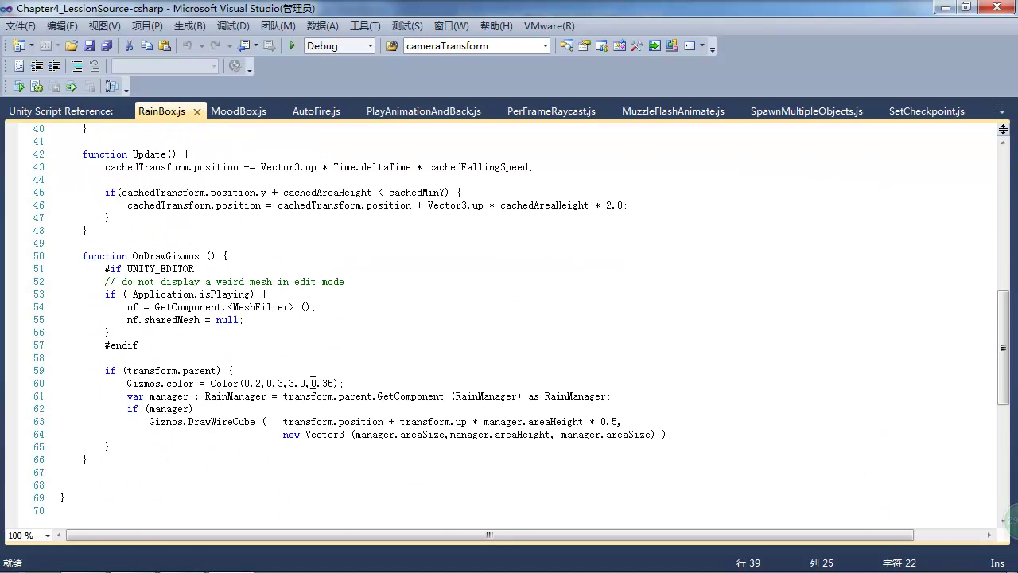
left_click_drag(104, 259, 181, 447)
left_click(184, 449)
key("alt+Tab")
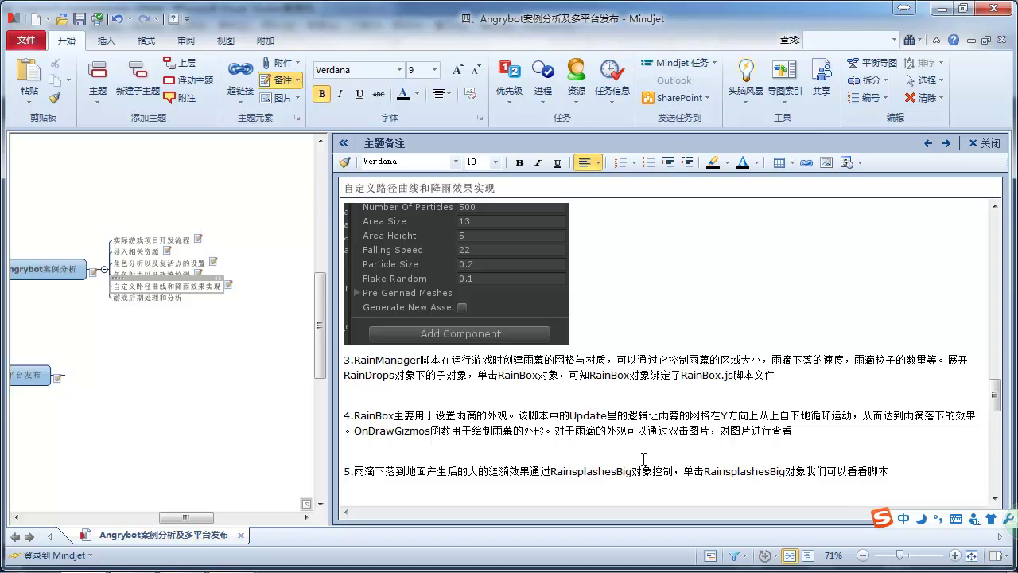
- In Unity, collapse RainDrops, view the RainsplashesBig and RainsplashesSmall components, and expand both objects
key("alt+Tab")
left_click(139, 557)
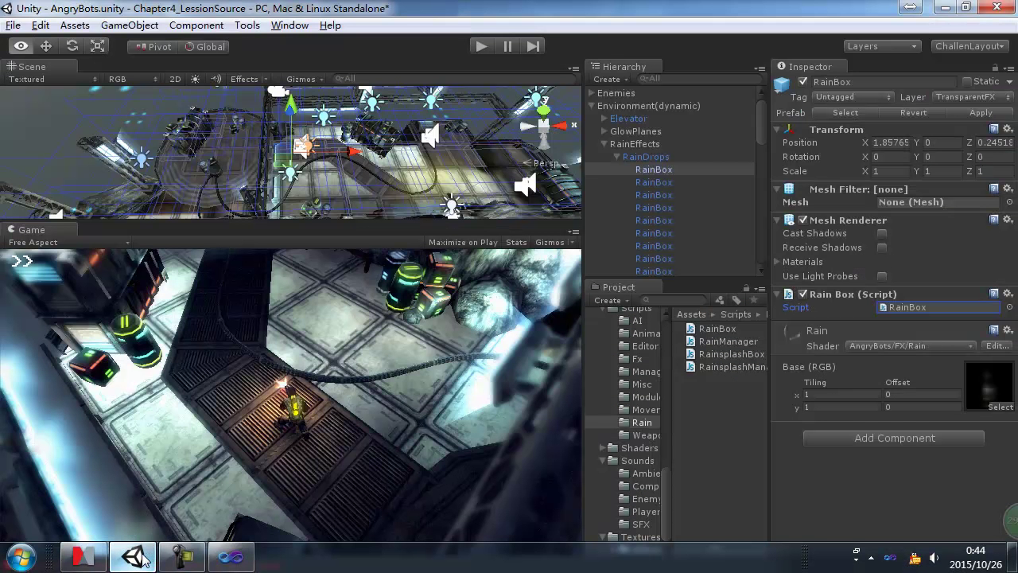
left_click(617, 157)
left_click(644, 170)
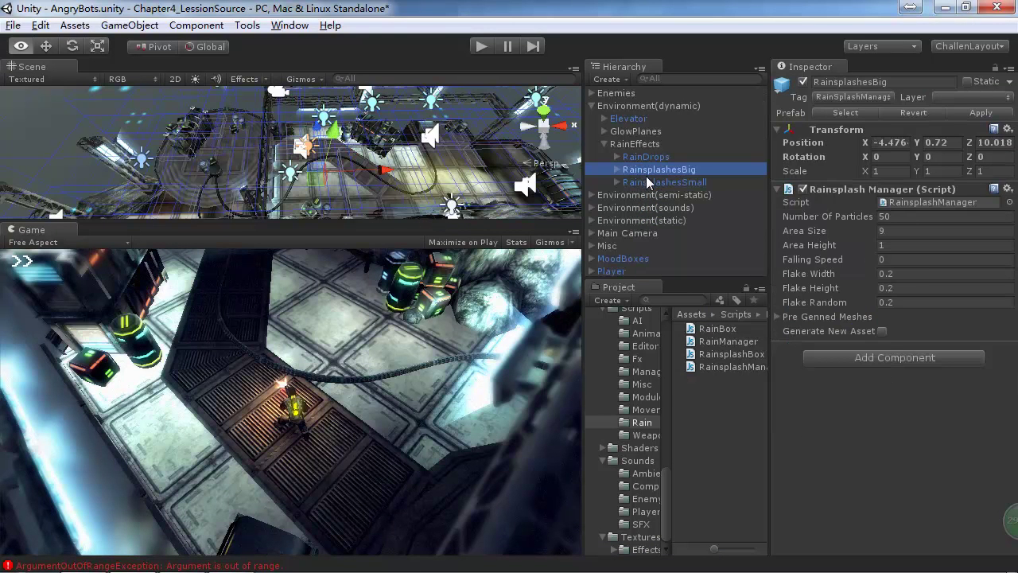
left_click(645, 181)
left_click(618, 169)
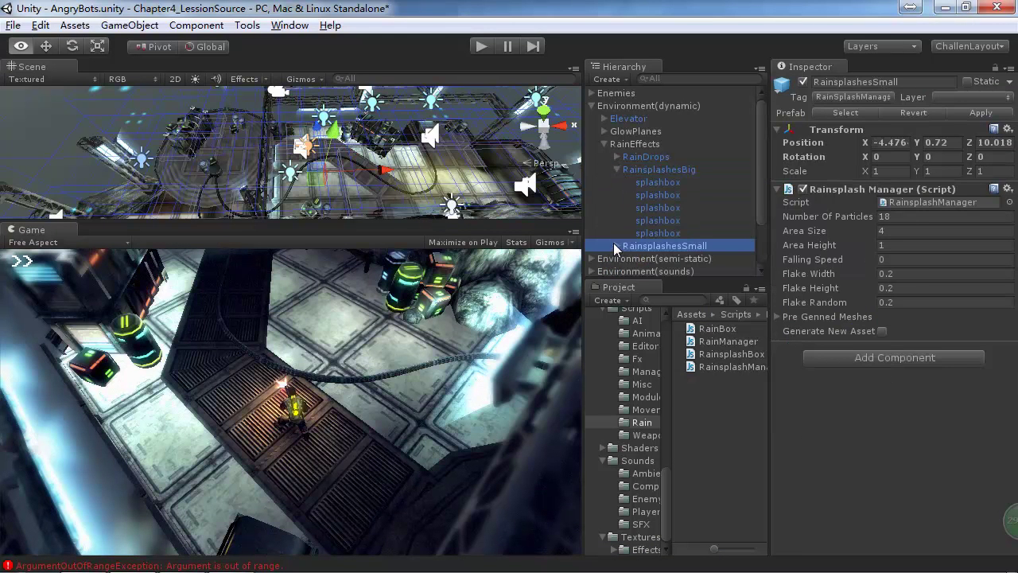
left_click(614, 245)
- Inspect the components of several splashbox children under RainsplashesBig and RainsplashesSmall
left_click(660, 183)
left_click(666, 260)
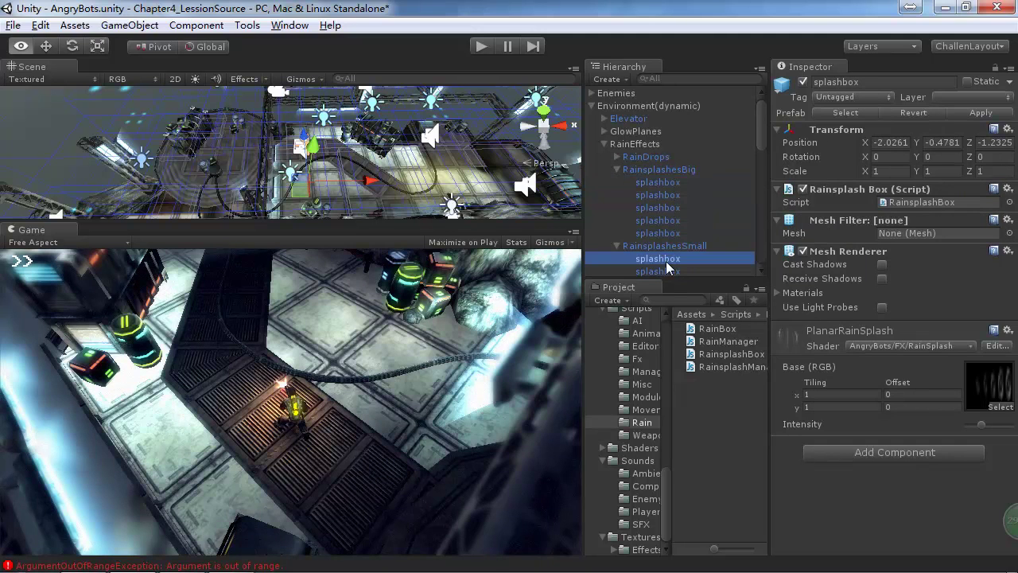
left_click(662, 233)
left_click(660, 208)
left_click(660, 183)
left_click(662, 195)
left_click(664, 220)
left_click(668, 184)
left_click(670, 195)
scroll(684, 232, "down", 3)
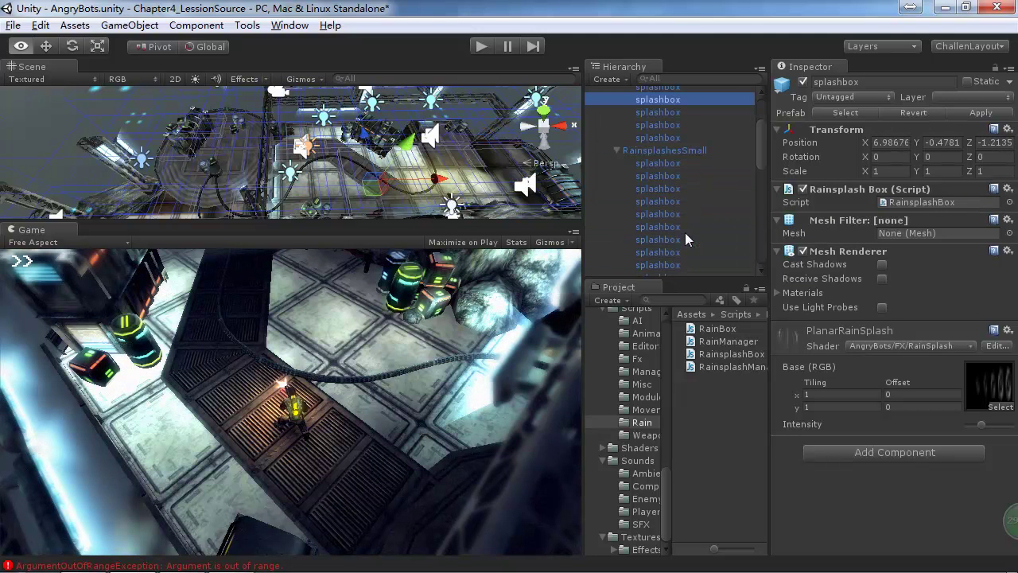
scroll(684, 232, "up", 3)
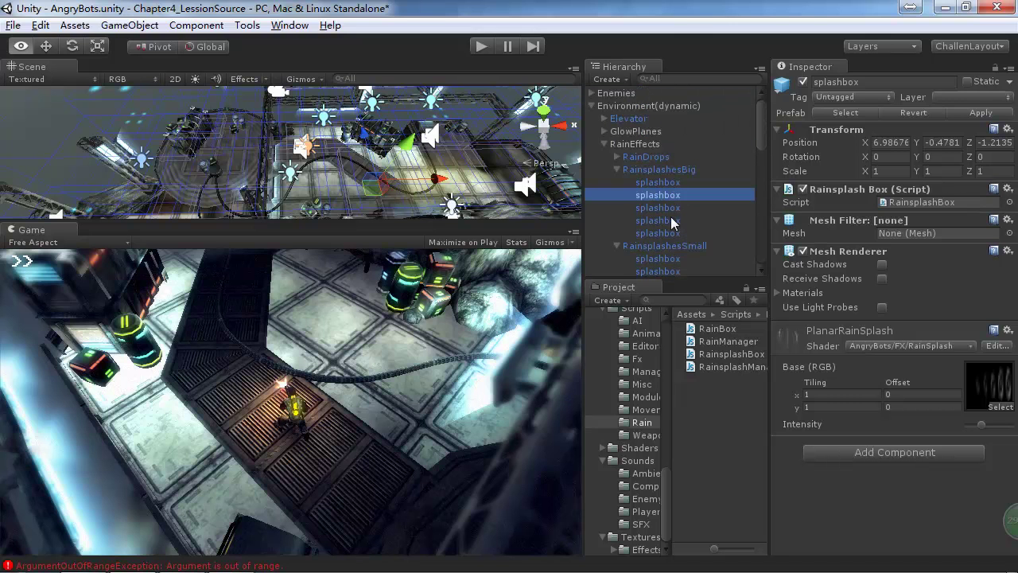
left_click(678, 221)
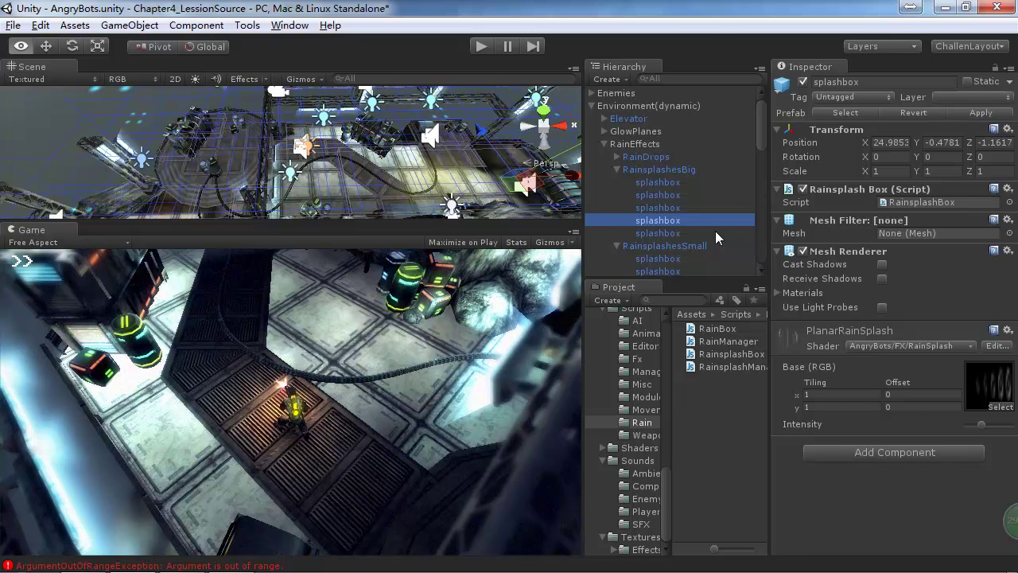
- Switch to Mindjet and read item 5 of the notes on RainsplashesBig and its Rainsplash Manager settings
key("alt+Tab")
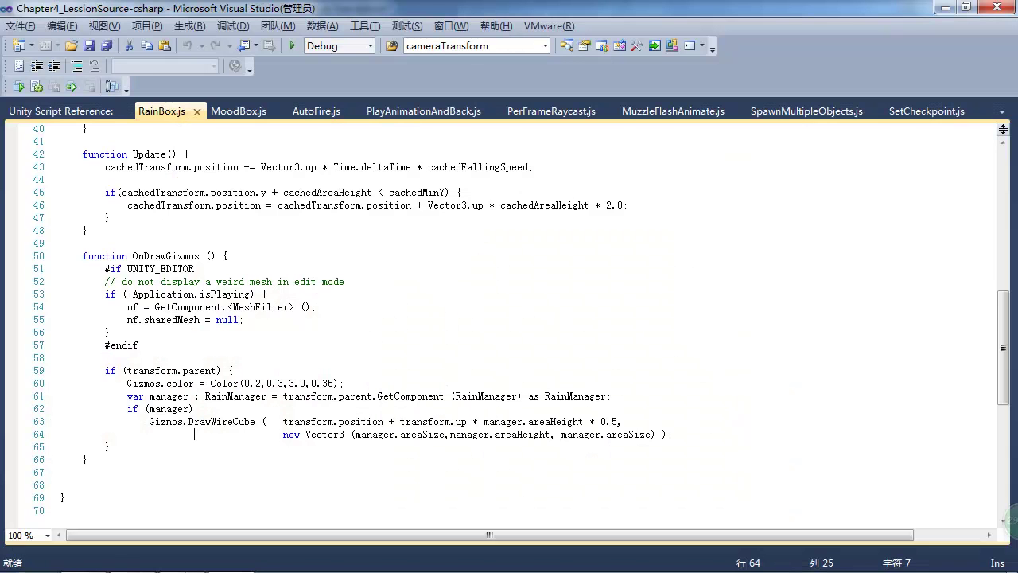
left_click(134, 561)
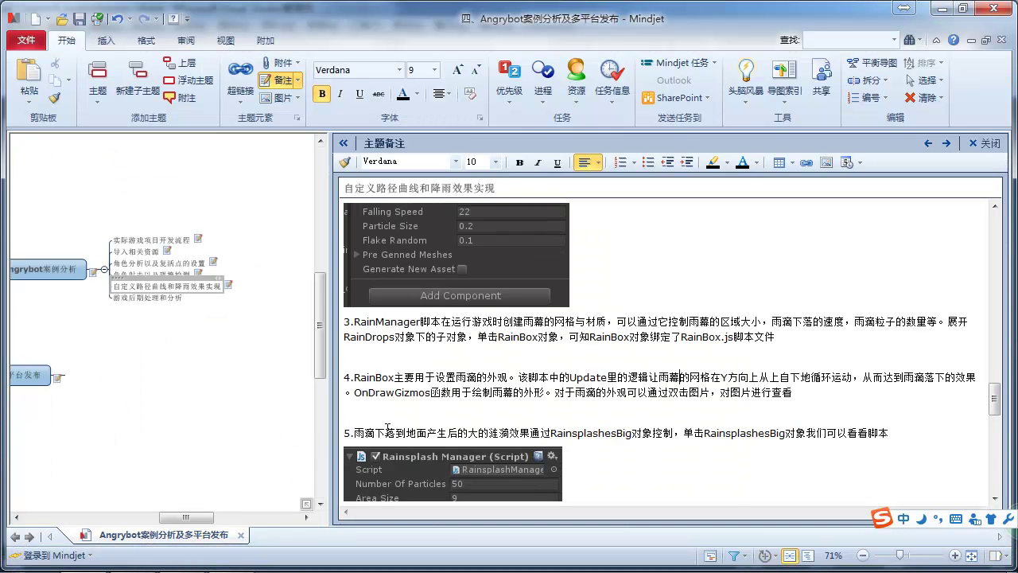
scroll(381, 433, "down", 1)
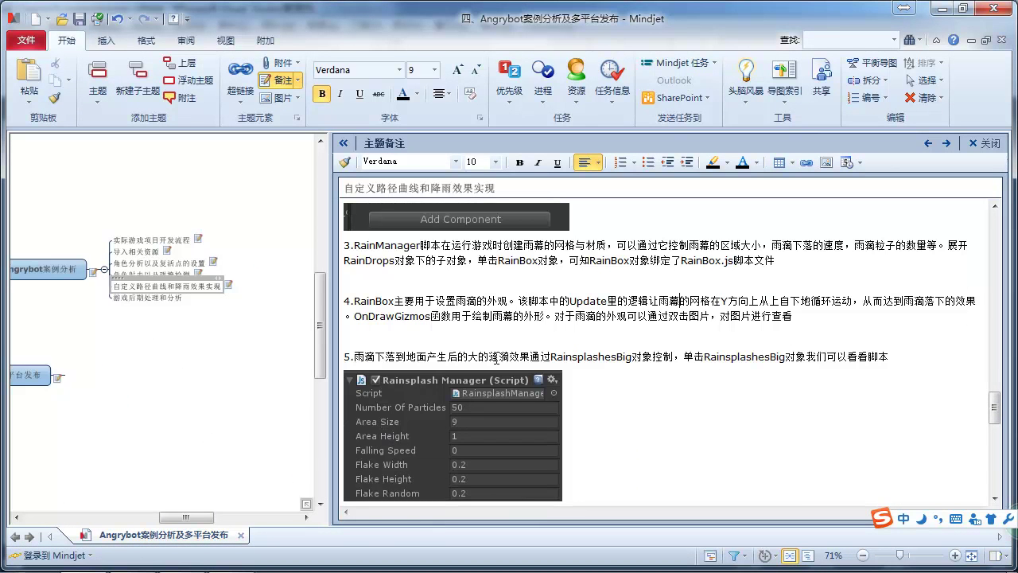
scroll(601, 367, "down", 1)
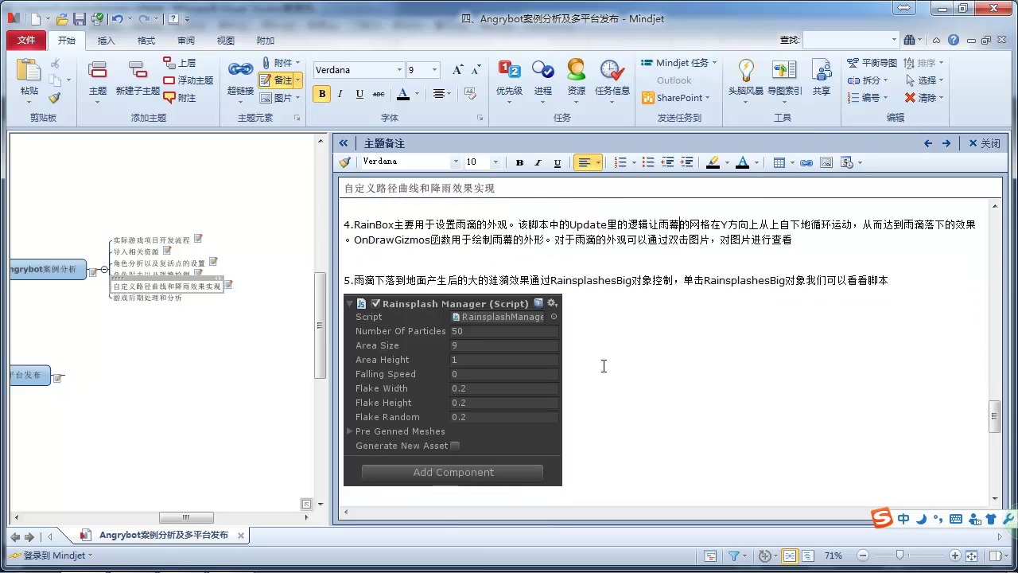
- In Unity, compare the Rainsplash Manager settings of RainsplashesBig and RainsplashesSmall, including particle number and area size
key("alt+Tab")
left_click(131, 561)
left_click(683, 168)
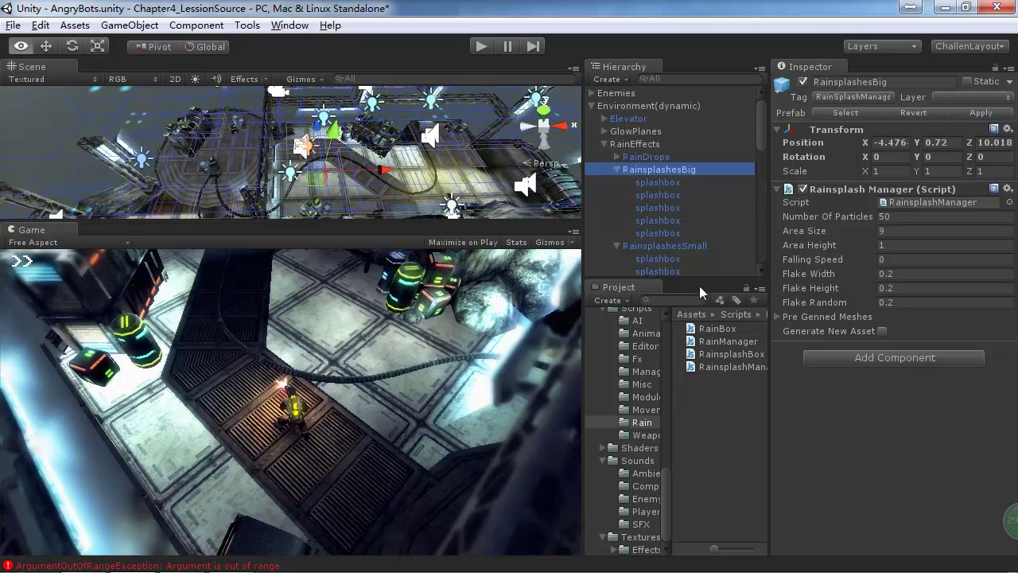
left_click(688, 247)
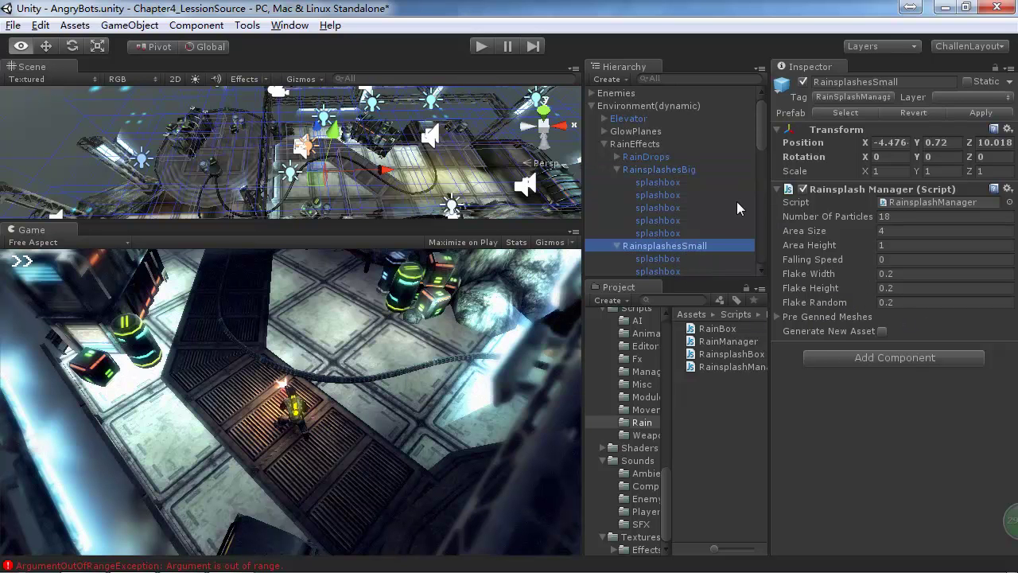
left_click(685, 170)
left_click(680, 246)
left_click(677, 168)
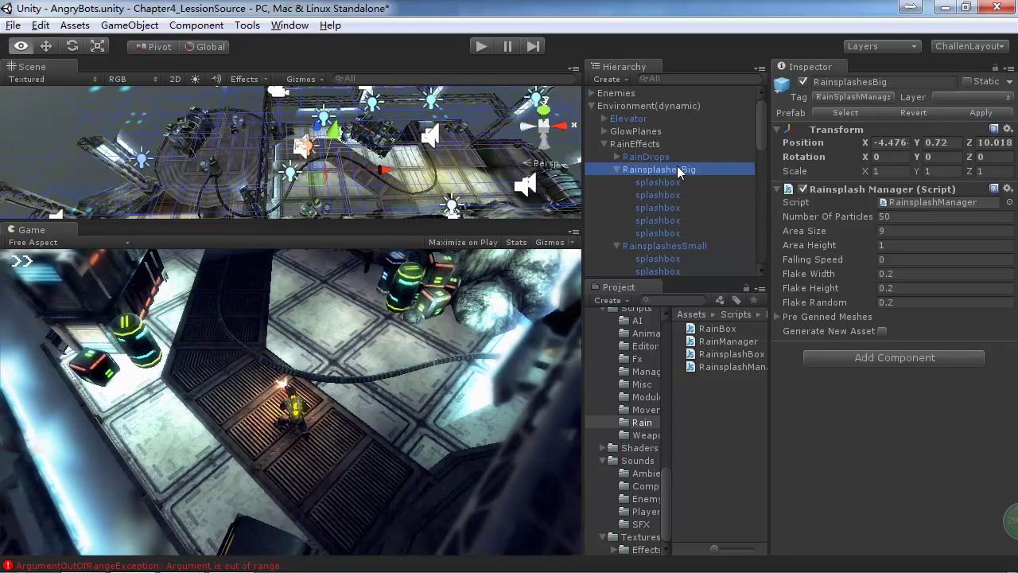
left_click(697, 247)
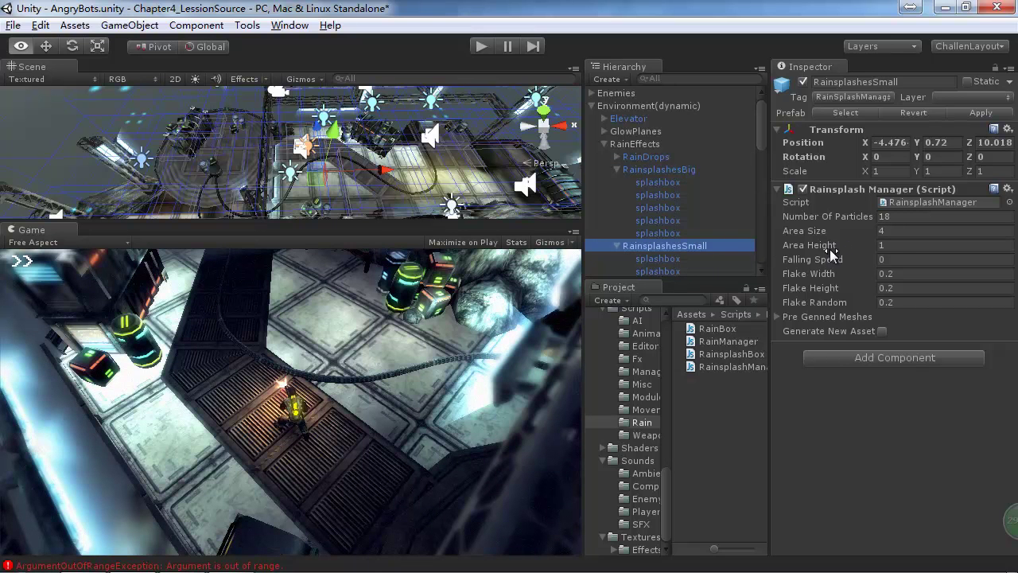
left_click(683, 171)
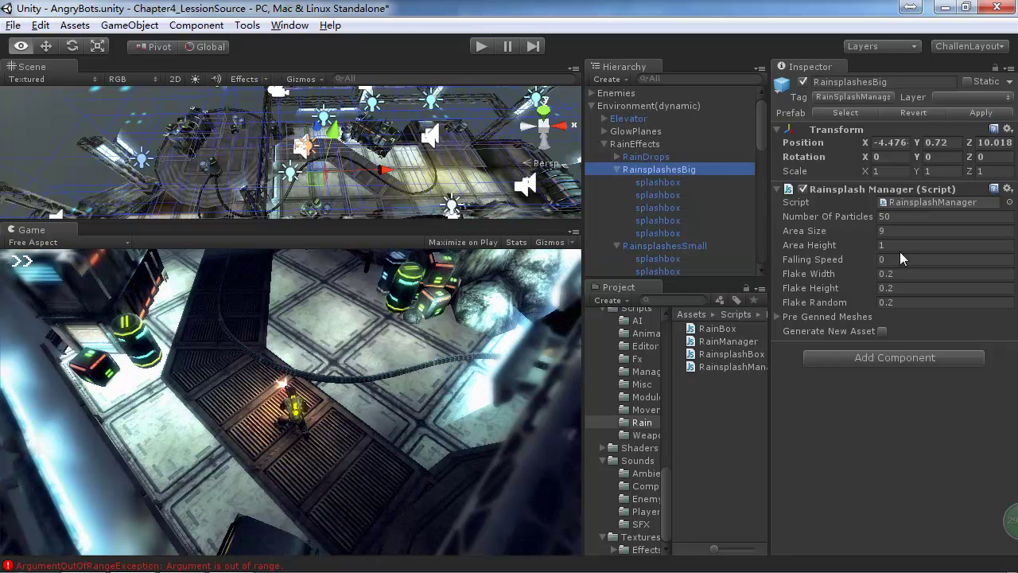
left_click(682, 246)
- Switch to Mindjet and read item 6 of the notes on the splashbox objects and their Mesh Renderer settings
key("alt+Tab")
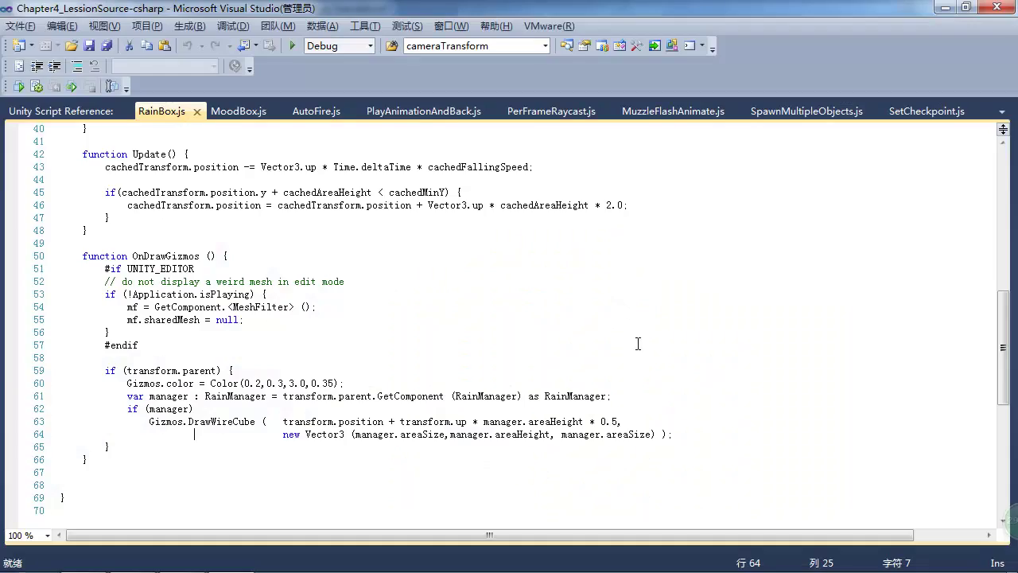
key("alt+Tab")
key("alt+Tab")
key("alt+Tab")
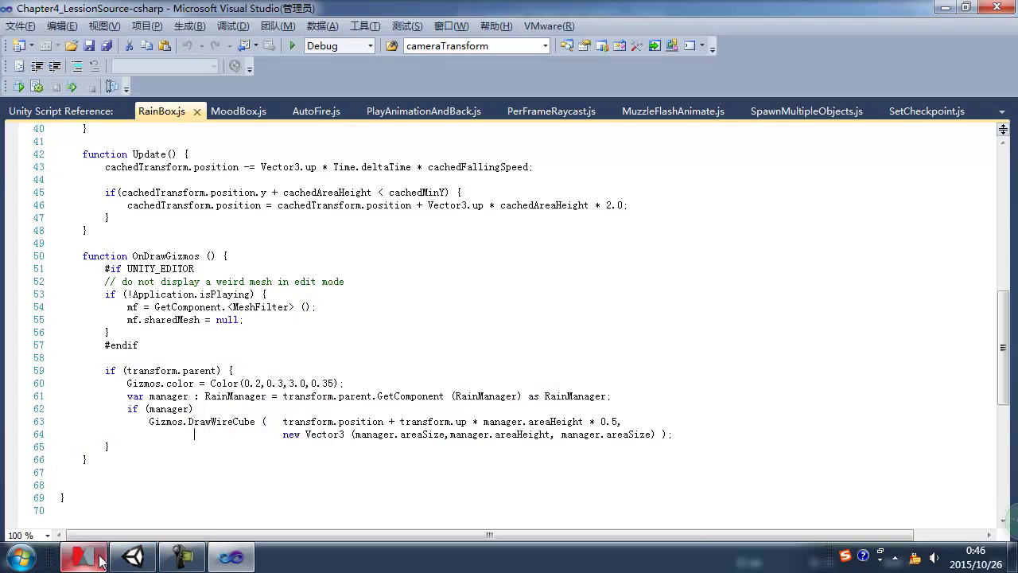
scroll(705, 303, "down", 3)
scroll(704, 303, "down", 2)
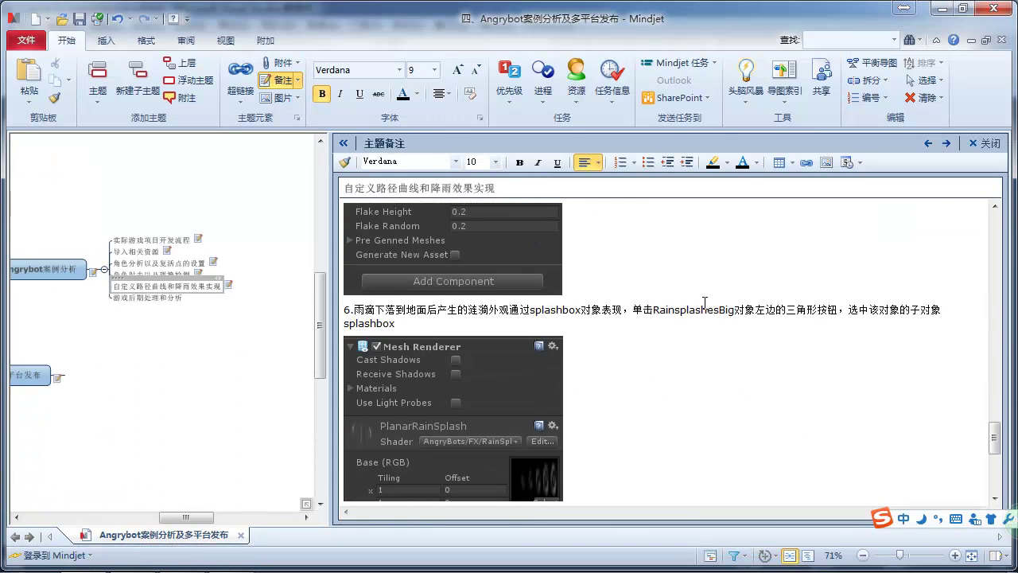
scroll(705, 288, "down", 1)
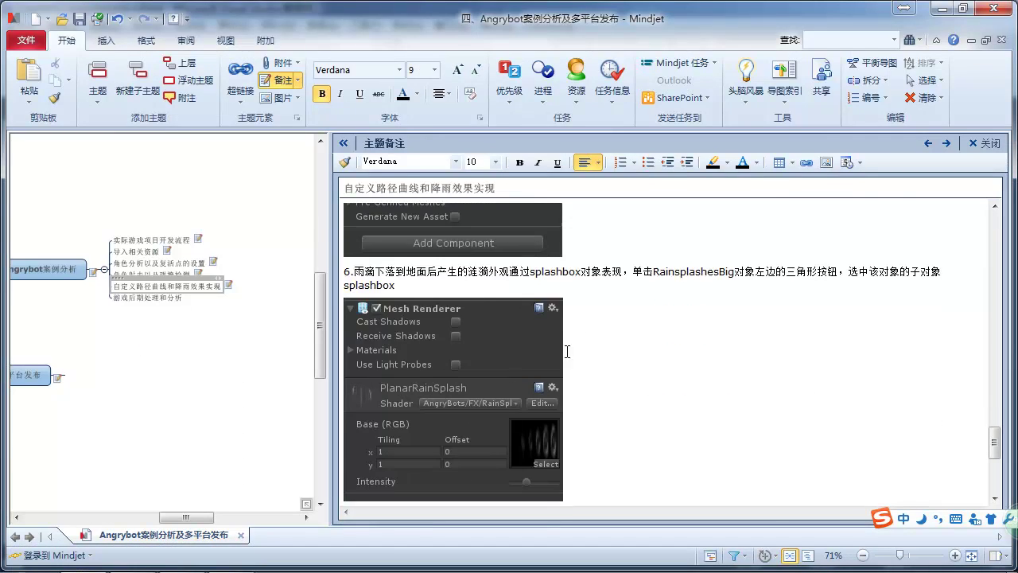
- In Unity, inspect several splashbox children of RainsplashesBig and RainsplashesSmall, and frame the first RainsplashesBig splashbox in the scene
key("alt+Tab")
left_click(132, 558)
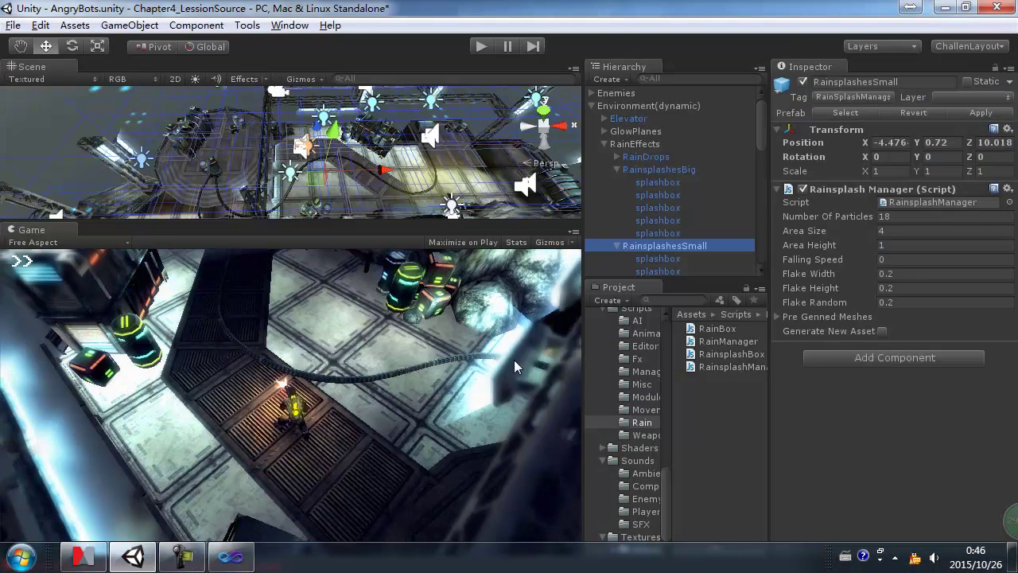
left_click(672, 181)
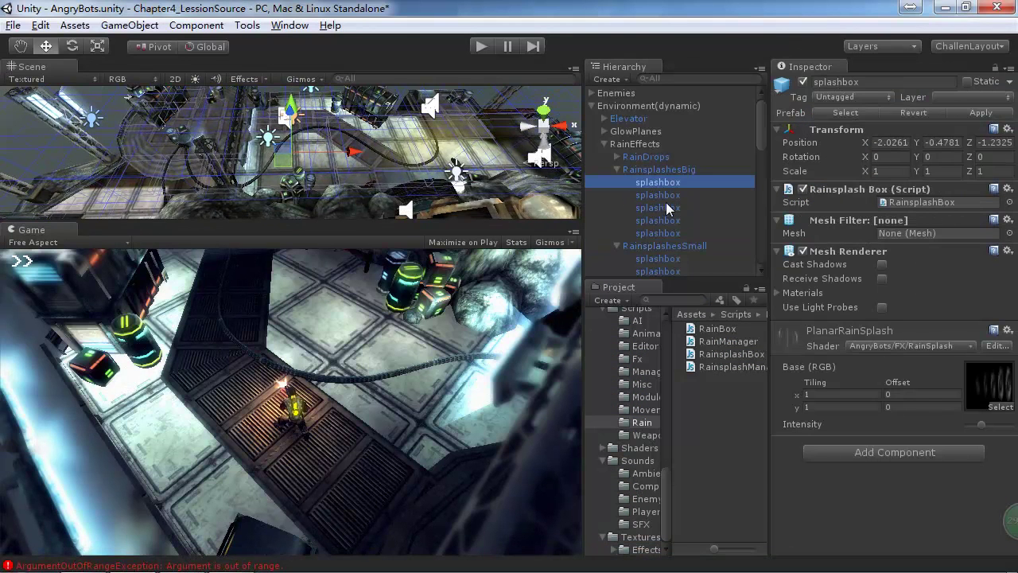
double_click(669, 196)
left_click(670, 208)
left_click(670, 221)
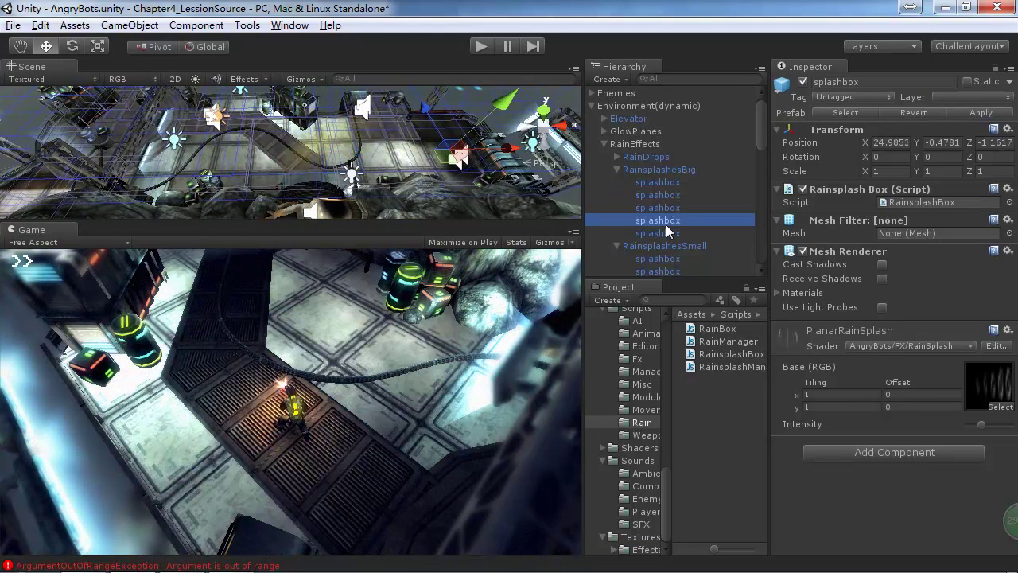
double_click(657, 258)
mouse_move(762, 157)
left_mouse_down()
mouse_move(761, 257)
mouse_move(769, 136)
mouse_move(757, 140)
left_mouse_up()
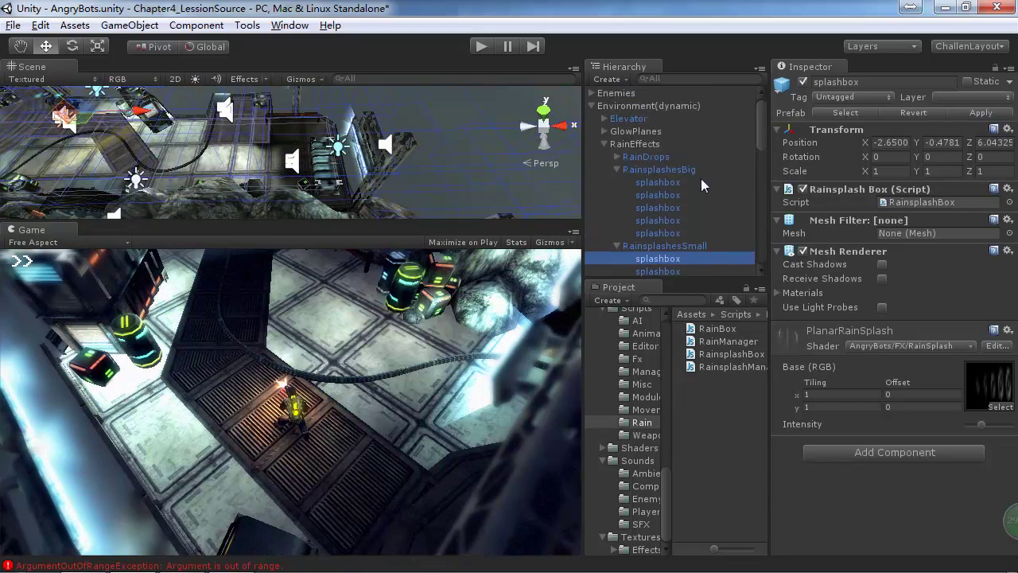
double_click(657, 183)
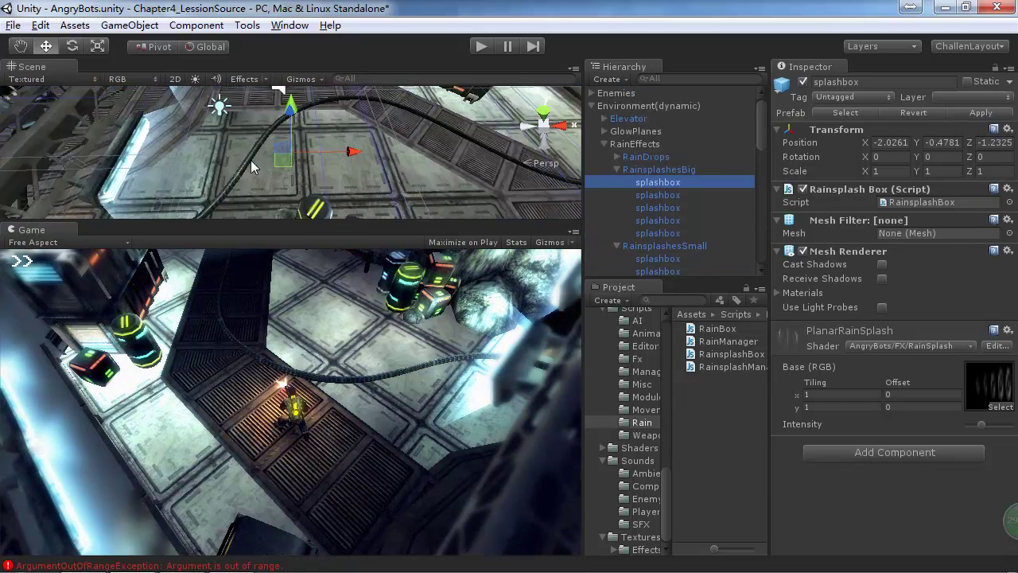
- Enlarge the Scene view, run the game to examine the ground ripples around the splashbox from several angles, and stop playback
left_click_drag(392, 224, 386, 372)
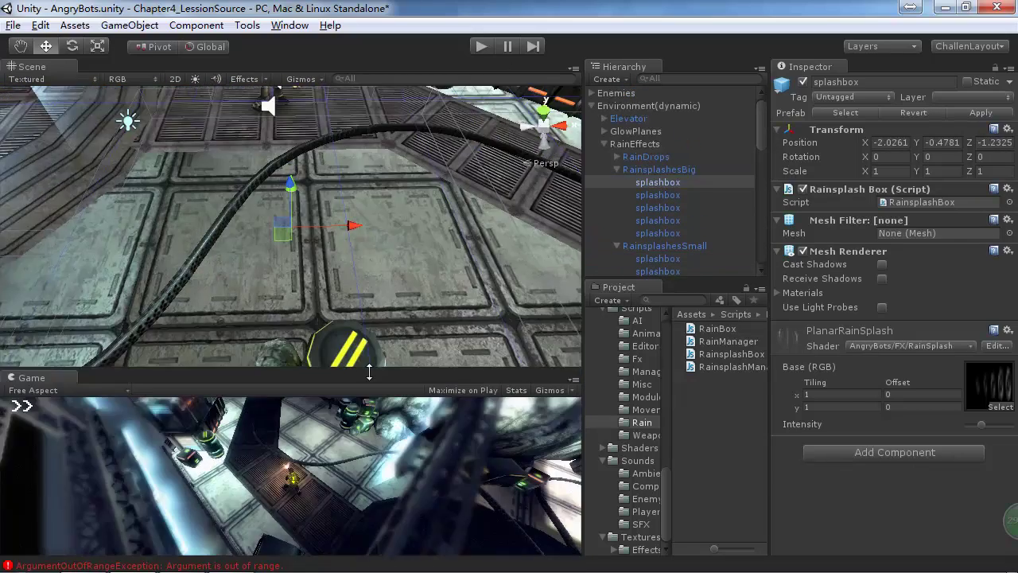
left_click(484, 47)
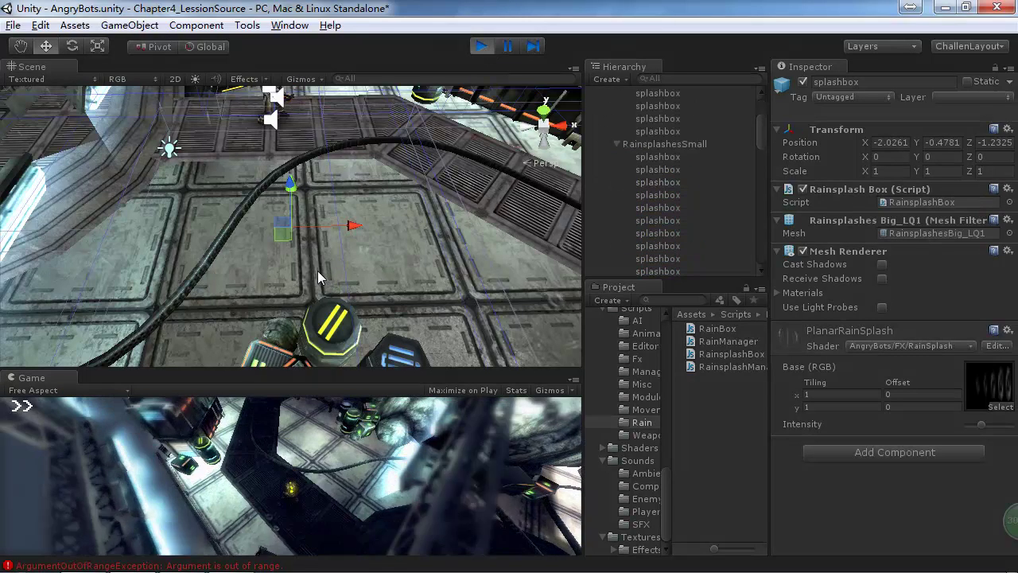
left_click_drag(306, 277, 444, 341, "alt")
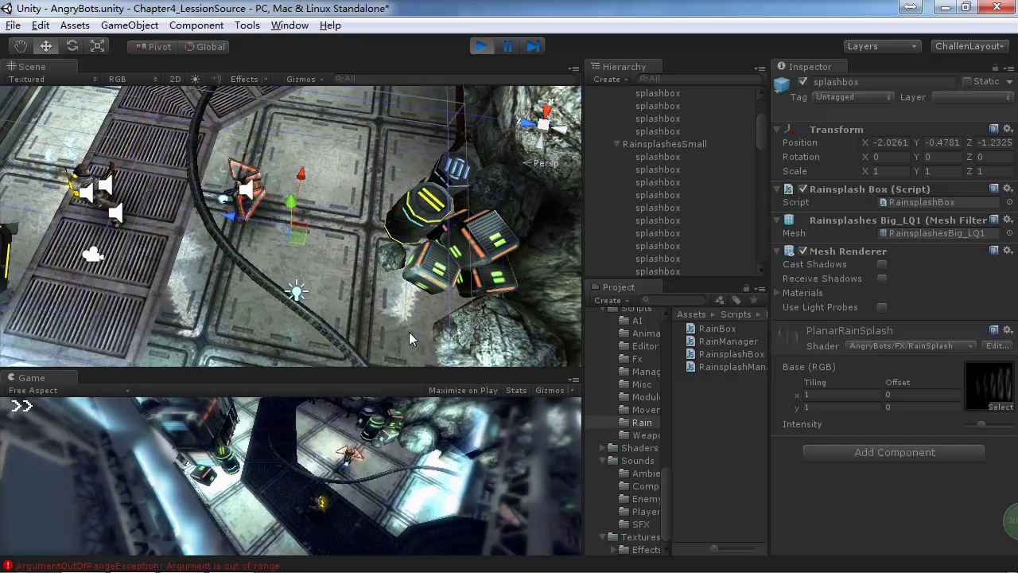
left_click_drag(353, 324, 371, 250, "alt")
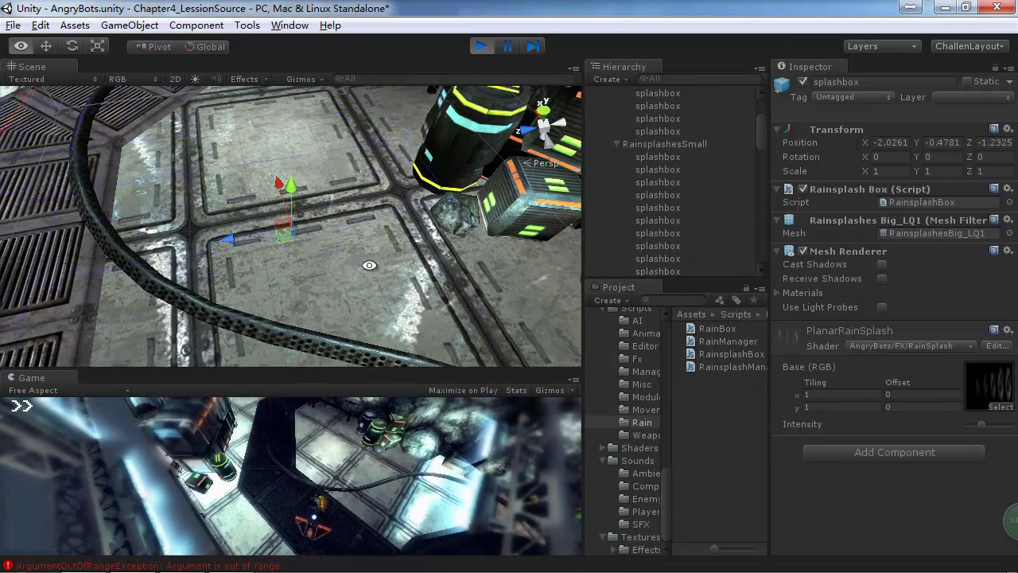
left_click_drag(457, 326, 510, 309, "alt")
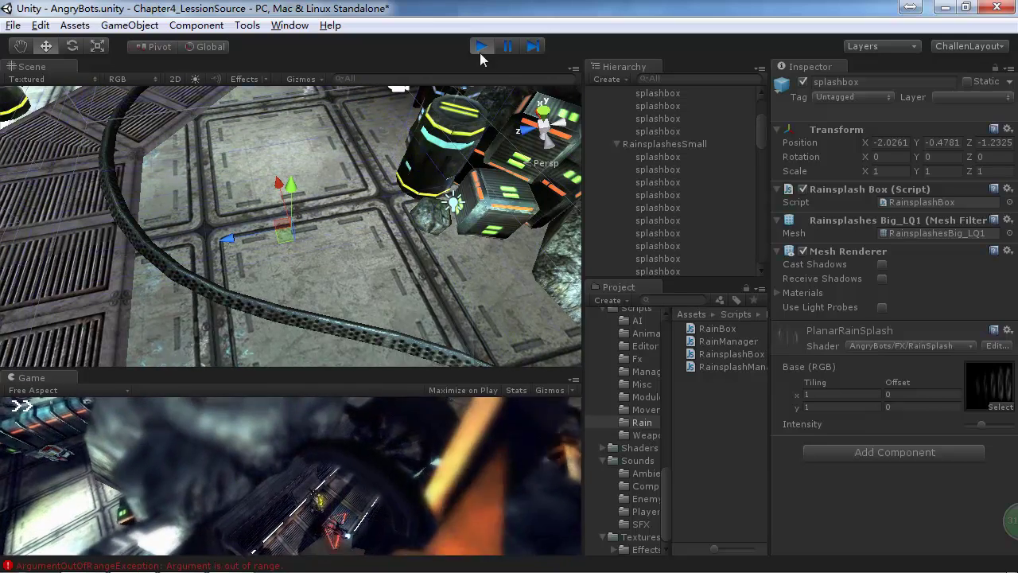
left_click(481, 48)
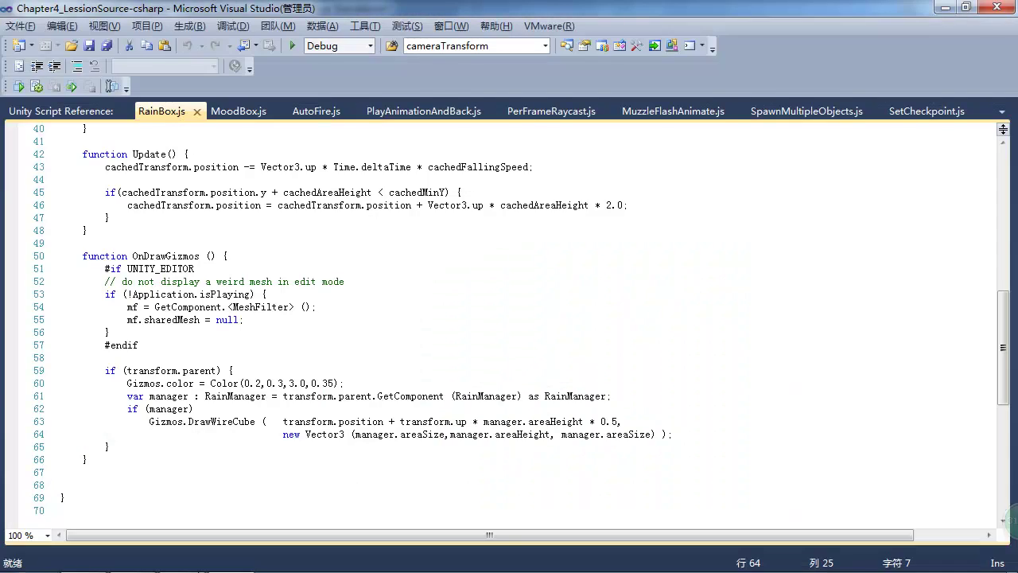
left_click(145, 559)
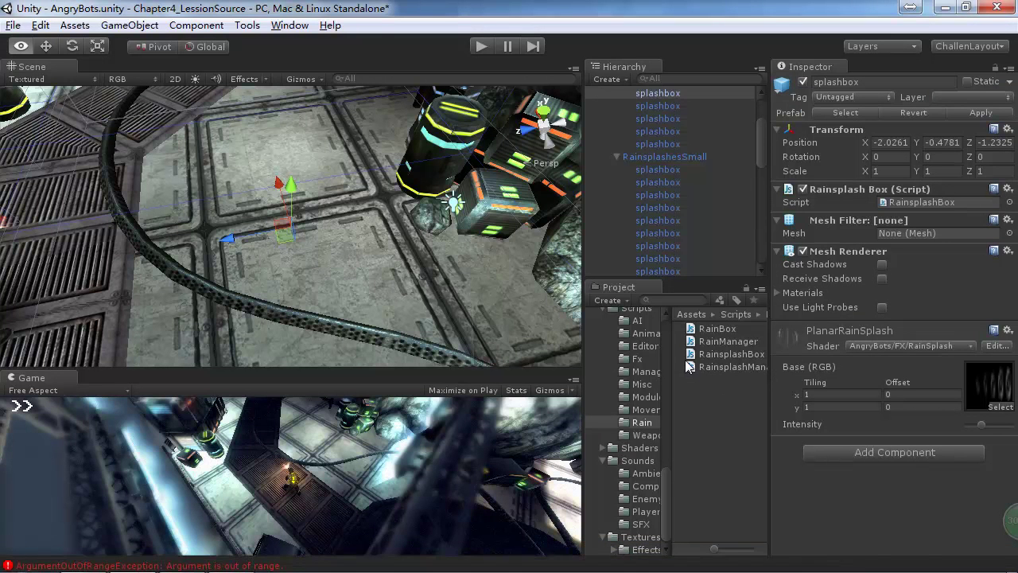
- Locate the splashbox's base texture among the Effects textures, and close the external image viewer showing Shockwave.psd before returning to Unity
double_click(1006, 390)
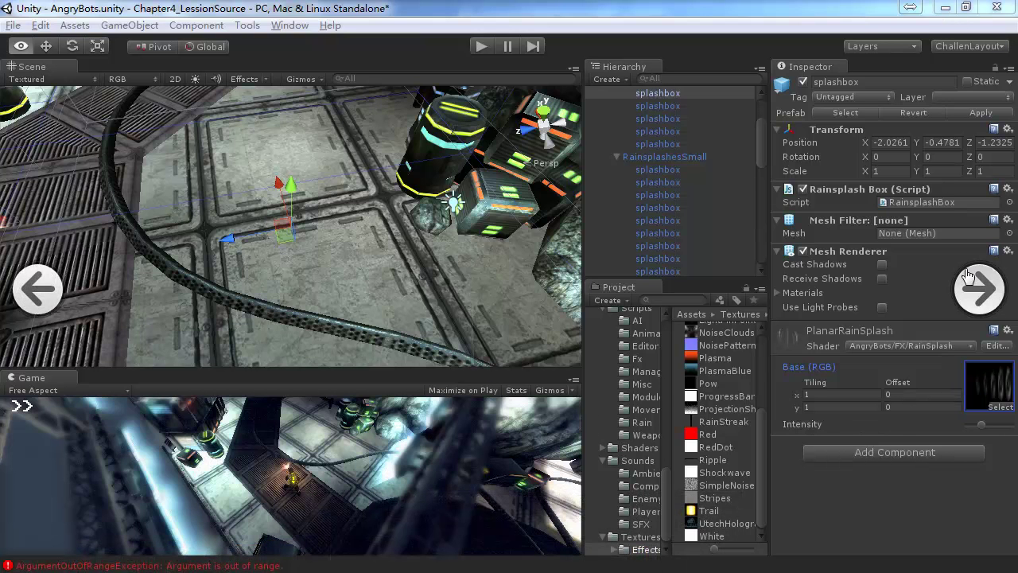
mouse_move(219, 547)
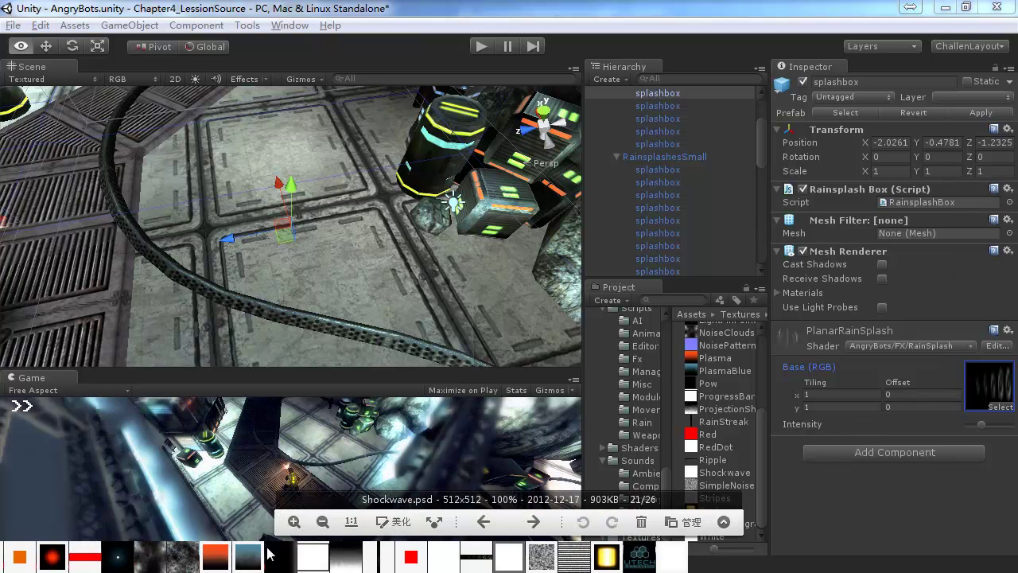
key("alt+Tab")
key("alt+Tab")
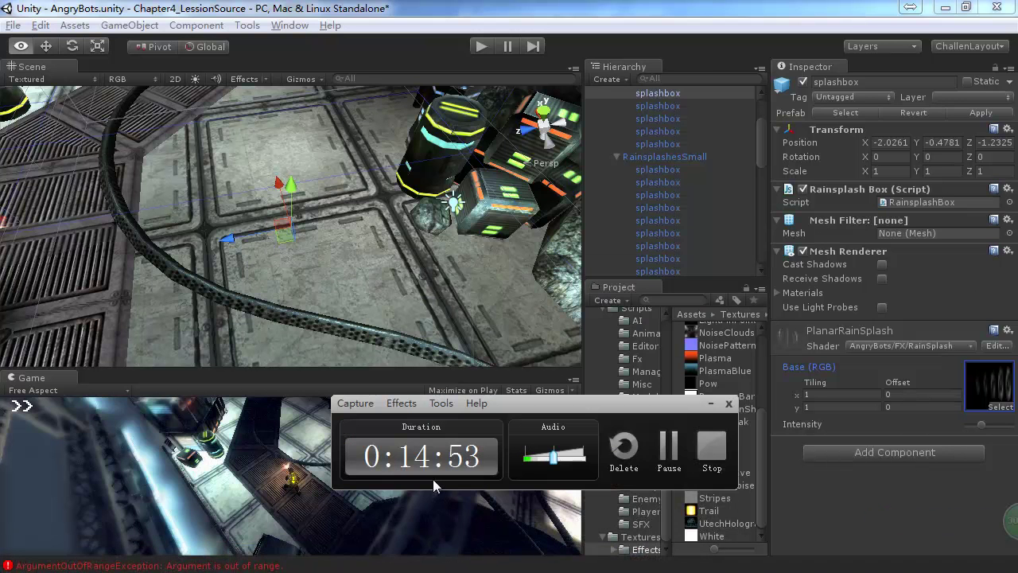
key("super+d")
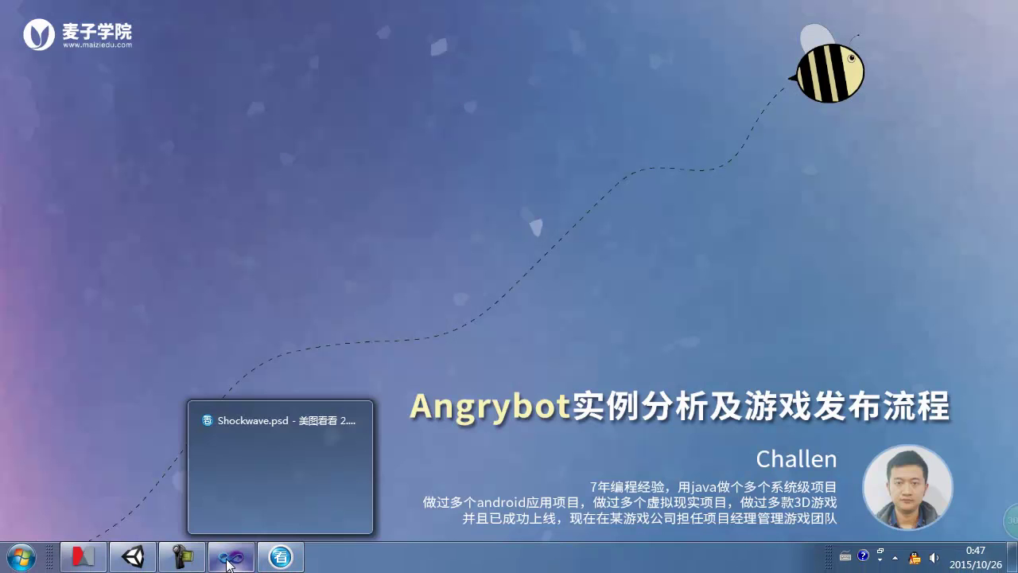
right_click(274, 555)
left_click(262, 520)
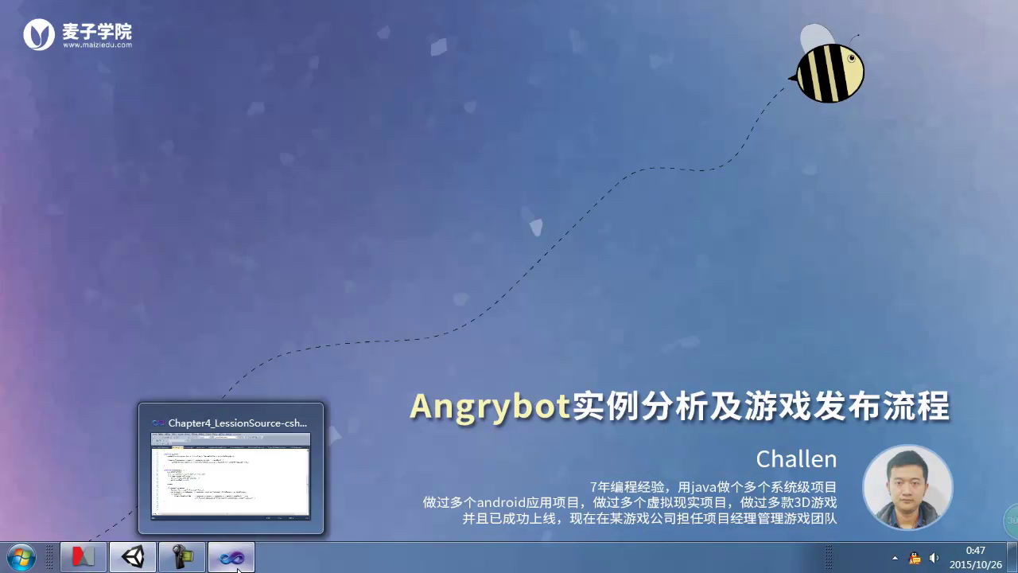
left_click(231, 557)
left_click(133, 557)
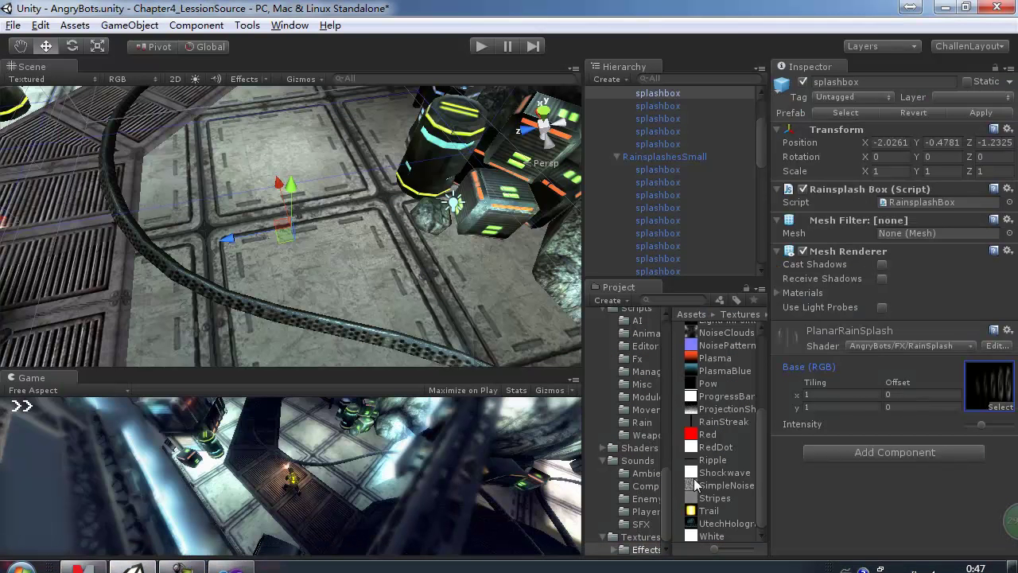
- Select the Ripple texture, reveal Ripple.psd in Explorer, and examine the texture's preview in Unity
right_click(714, 459)
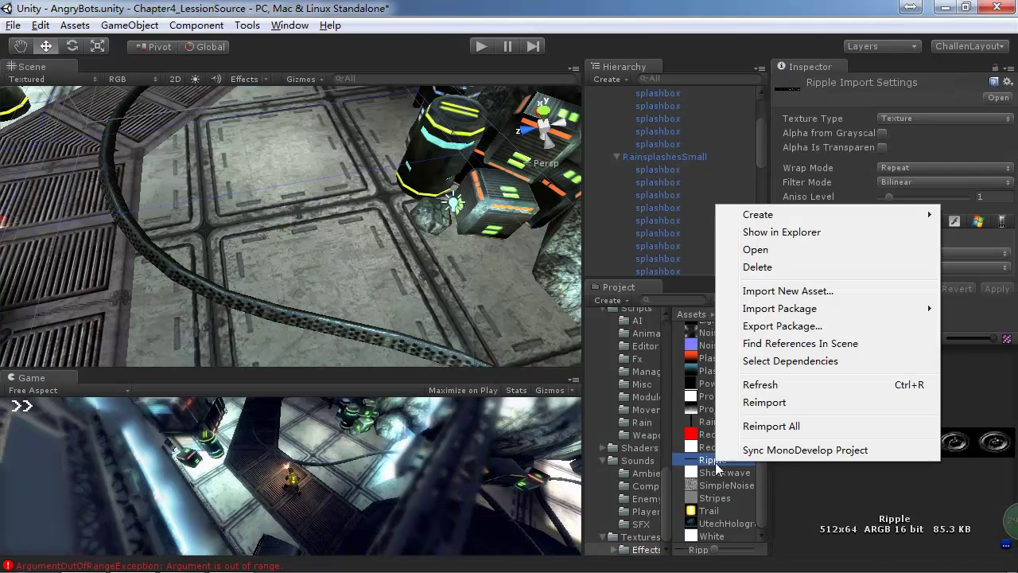
left_click(763, 232)
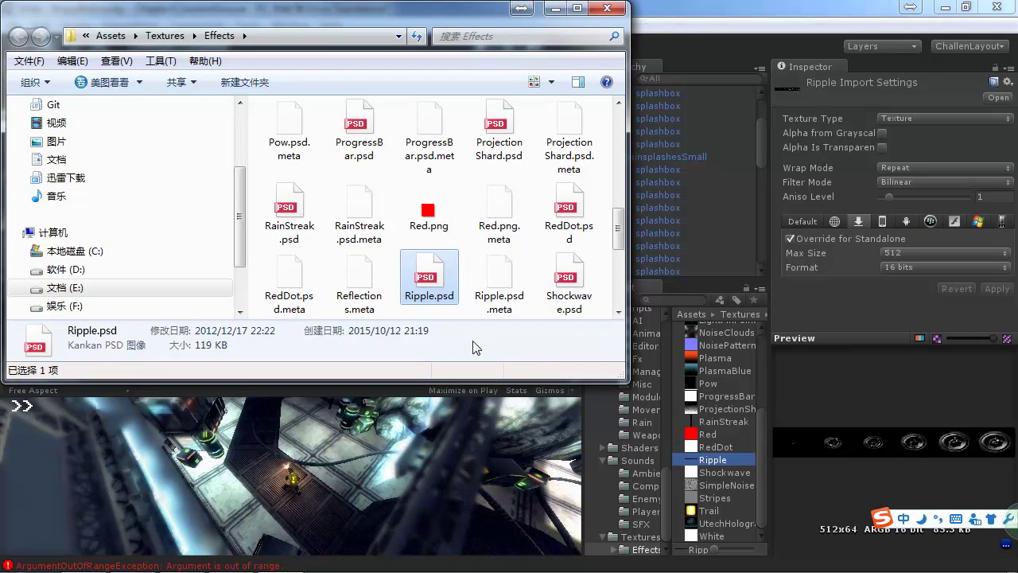
left_click(843, 437)
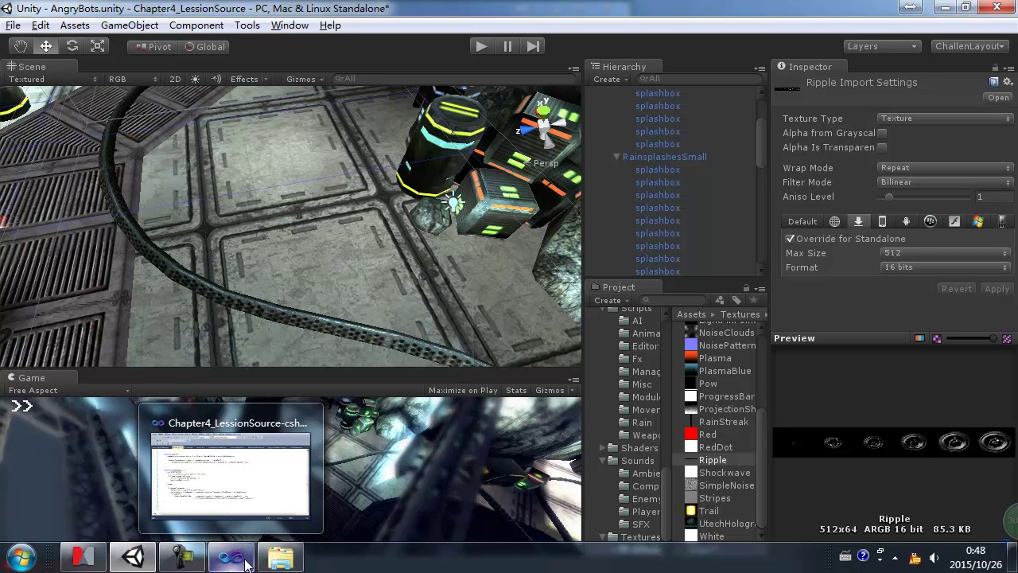
- Switch to Mindjet and read notes items 7 and 8 on the ripple texture and small splashes under 自定义路径曲线和降雨效果实现
mouse_move(163, 562)
left_click(83, 557)
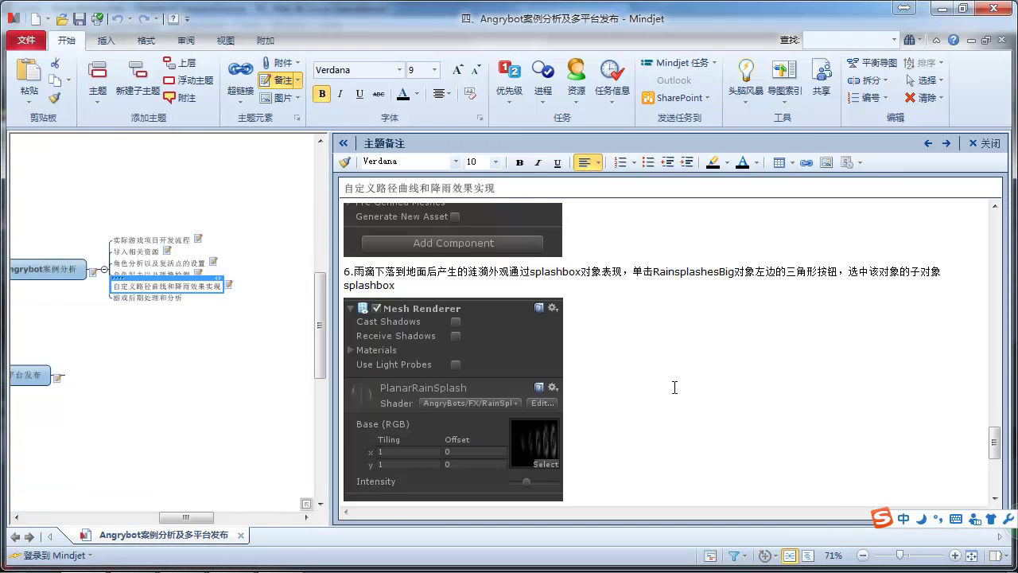
scroll(675, 387, "down", 5)
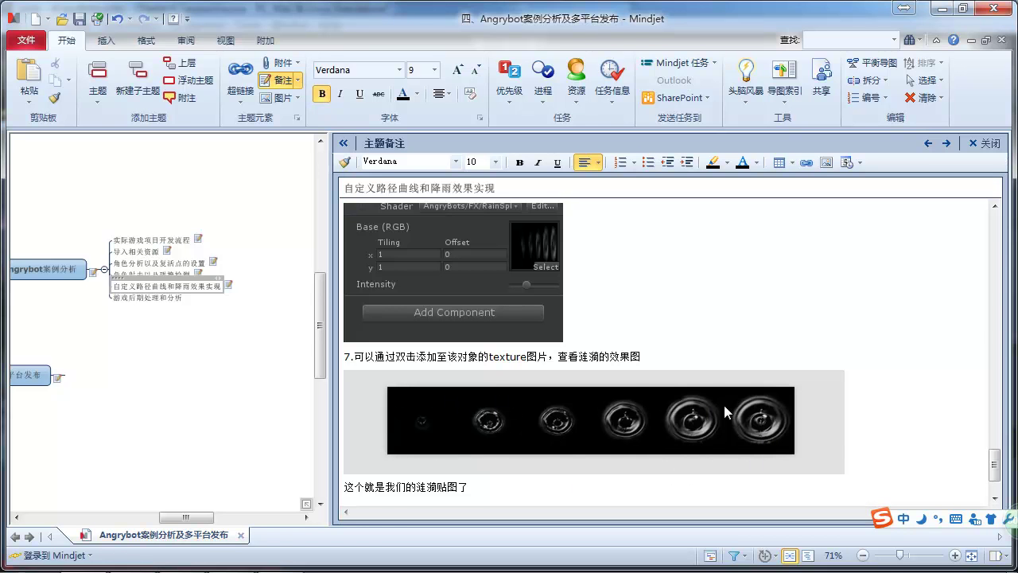
scroll(725, 412, "down", 3)
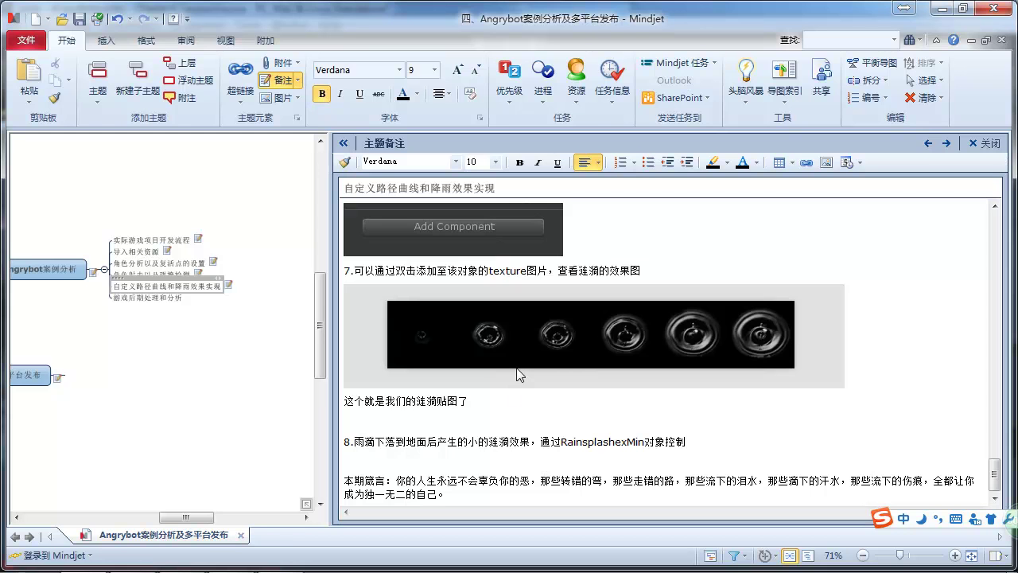
left_click(242, 372)
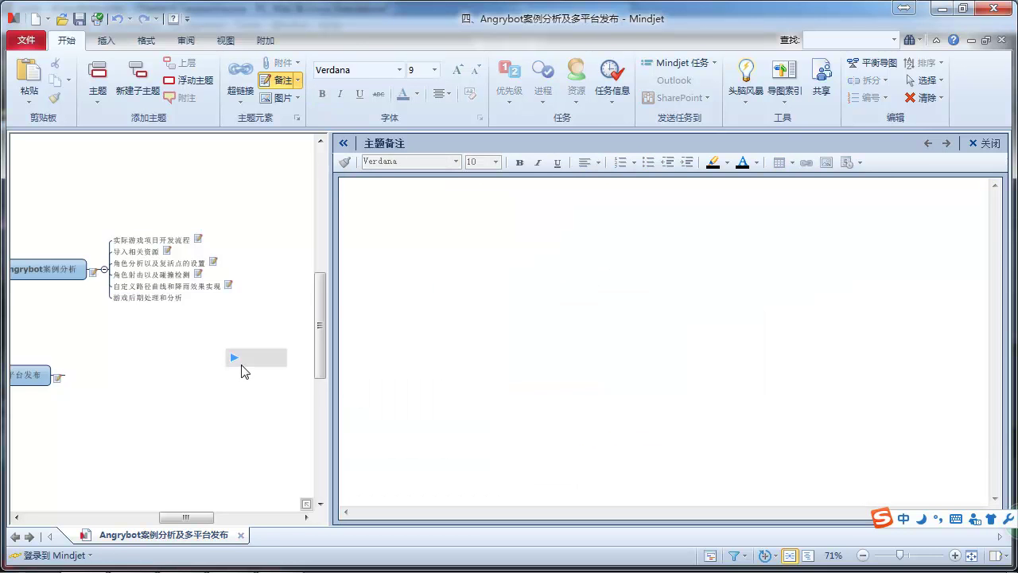
left_click(194, 286)
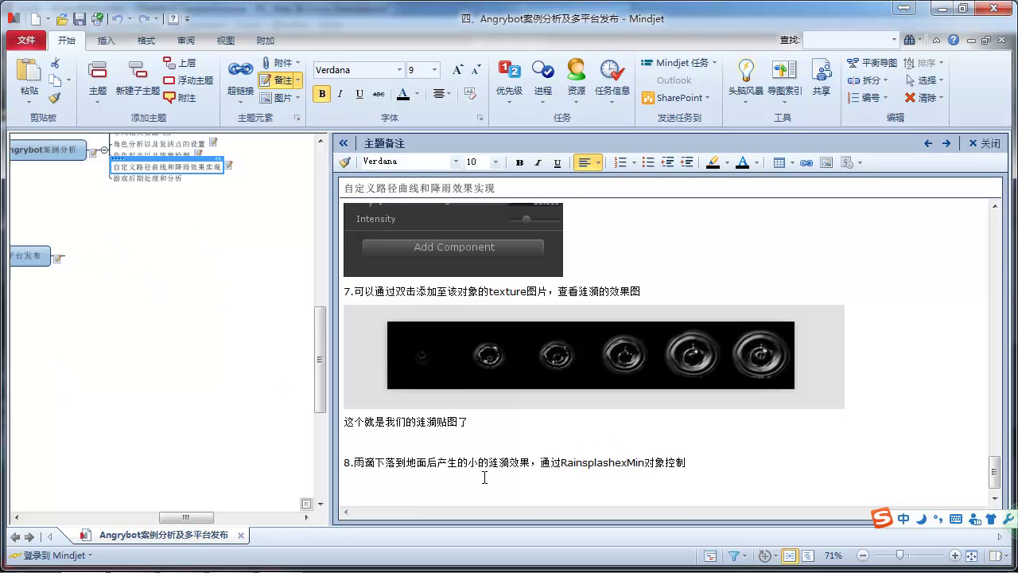
- Delete the character 恶 from the closing motto (本期箴言) at the end of the notes
left_click(527, 446)
scroll(527, 446, "down", 1)
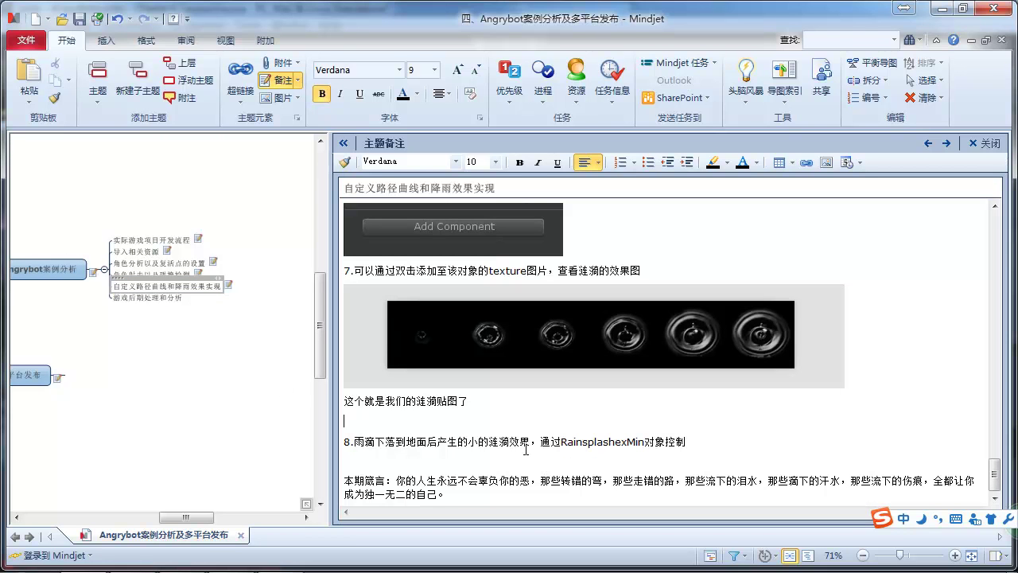
left_click_drag(518, 489, 530, 486)
key("Delete")
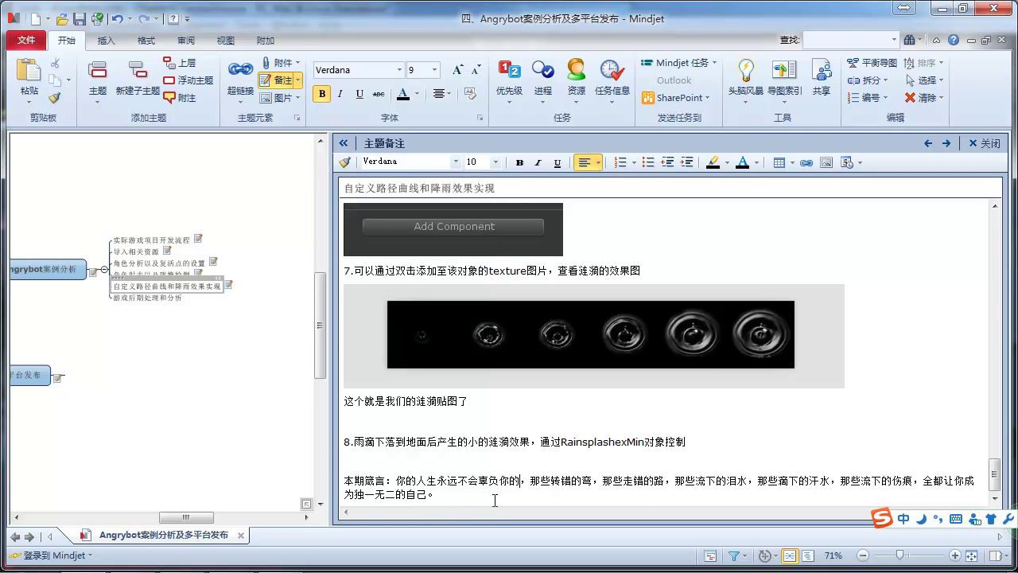